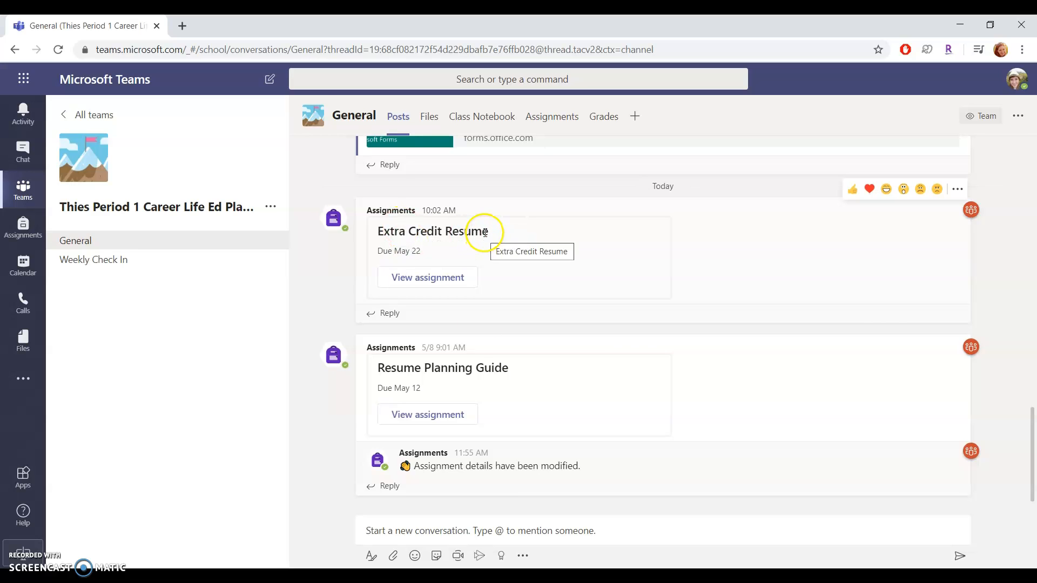
Step: Open the Extra Credit Resume assignment in Student view and read through its instructions
{"action": "left_click", "coordinate": [460, 280]}
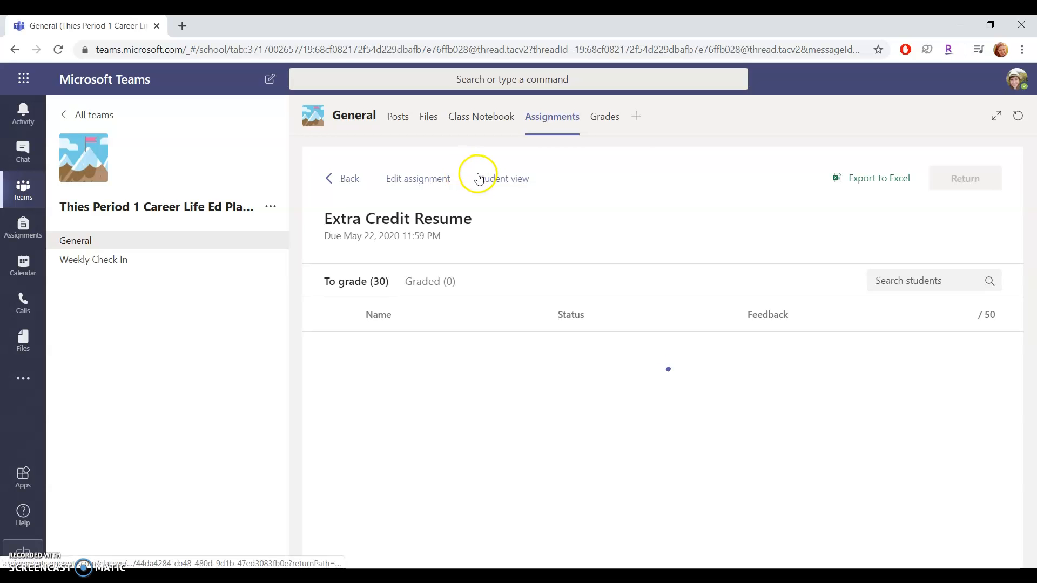
{"action": "left_click", "coordinate": [478, 176]}
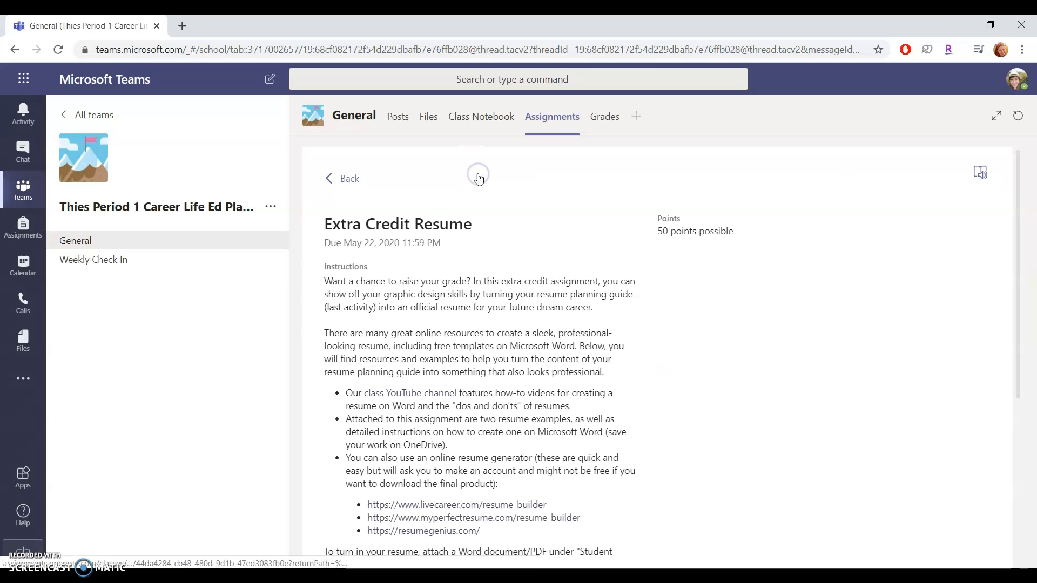
{"action": "scroll", "coordinate": [671, 459], "scroll_direction": "down", "scroll_amount": 2}
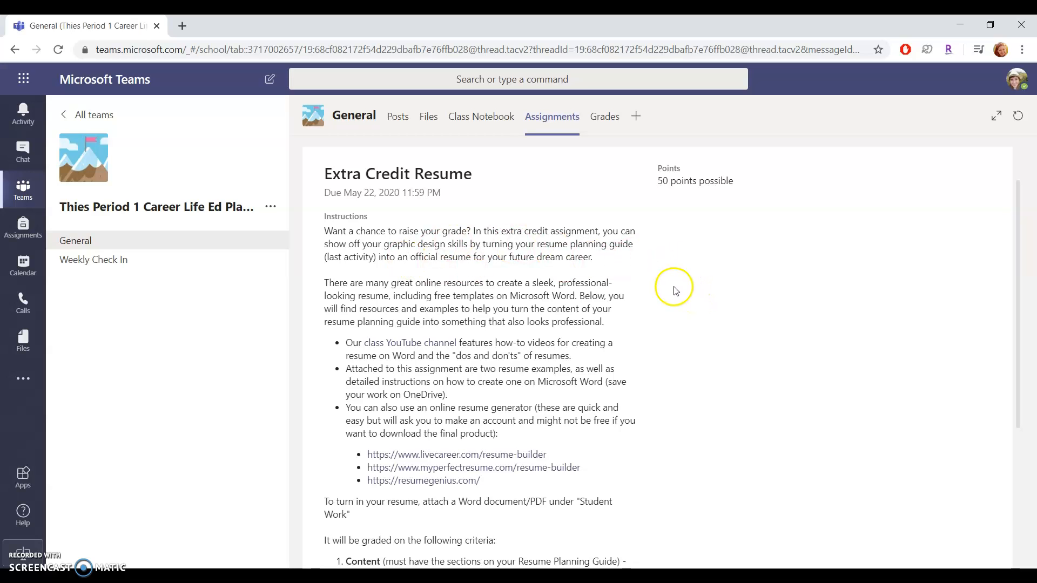
{"action": "scroll", "coordinate": [675, 291], "scroll_direction": "down", "scroll_amount": 1}
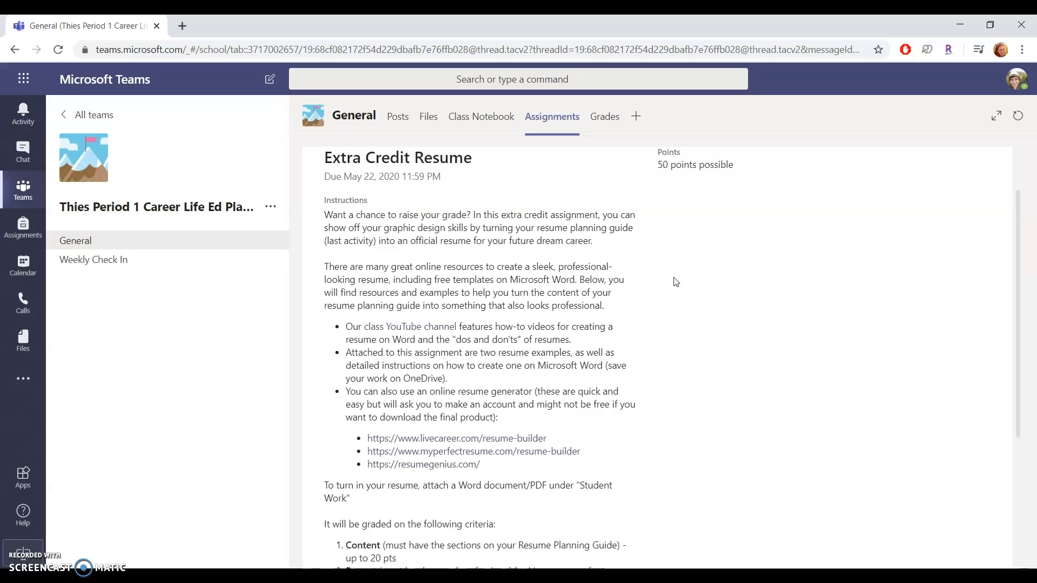
{"action": "scroll", "coordinate": [675, 281], "scroll_direction": "down", "scroll_amount": 1}
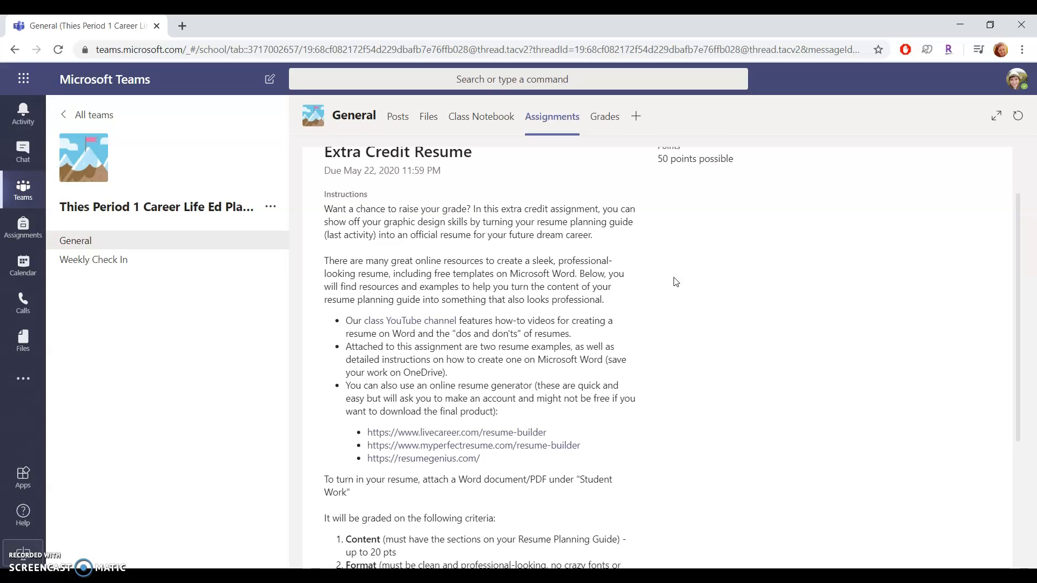
{"action": "scroll", "coordinate": [676, 282], "scroll_direction": "up", "scroll_amount": 1}
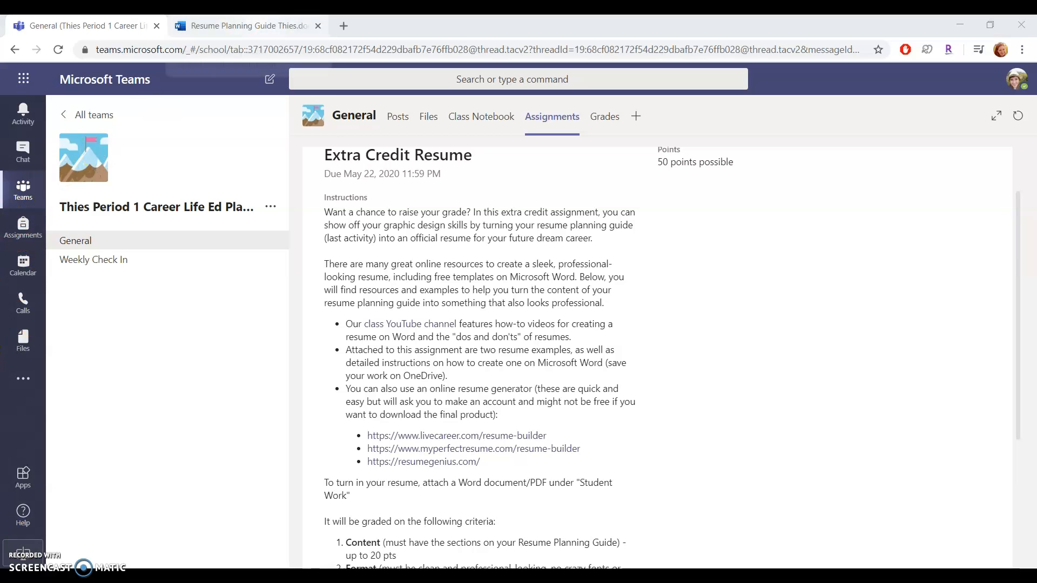
{"action": "left_click", "coordinate": [243, 25]}
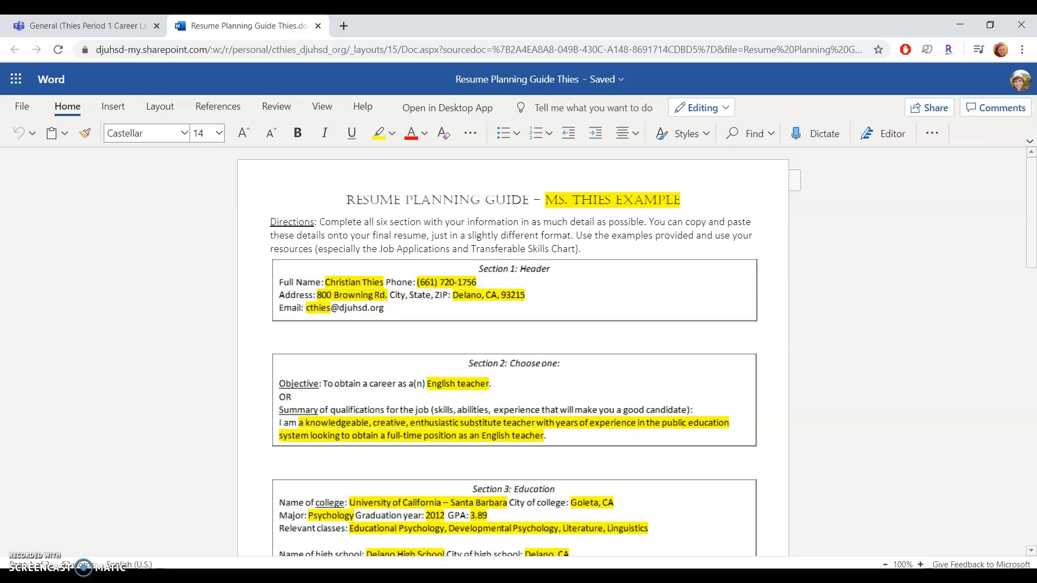
{"action": "left_click", "coordinate": [439, 418]}
{"action": "scroll", "coordinate": [438, 419], "scroll_direction": "down", "scroll_amount": 12}
{"action": "scroll", "coordinate": [438, 423], "scroll_direction": "down", "scroll_amount": 3}
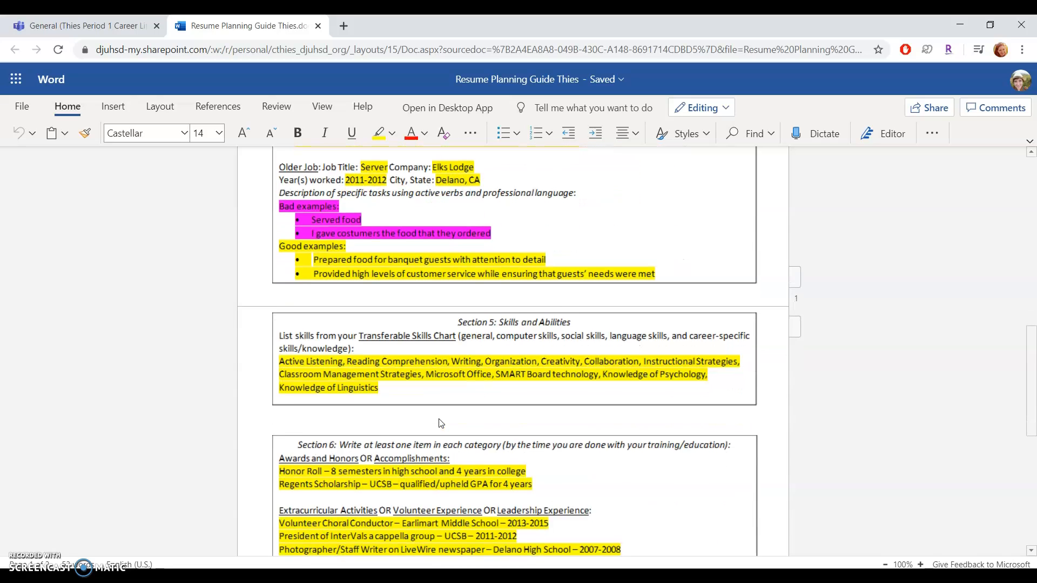
{"action": "scroll", "coordinate": [441, 424], "scroll_direction": "up", "scroll_amount": 15}
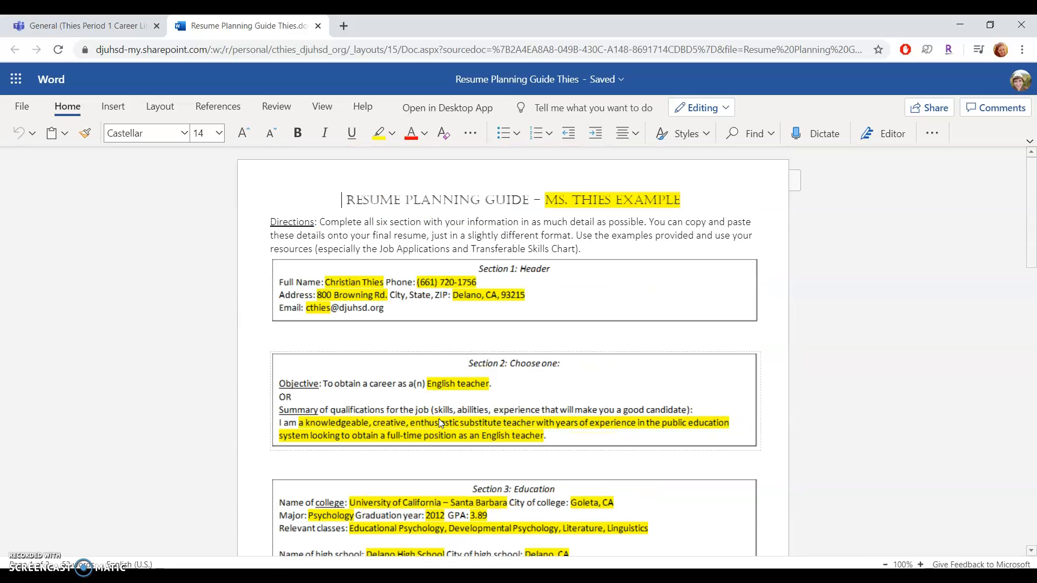
{"action": "left_click", "coordinate": [86, 26]}
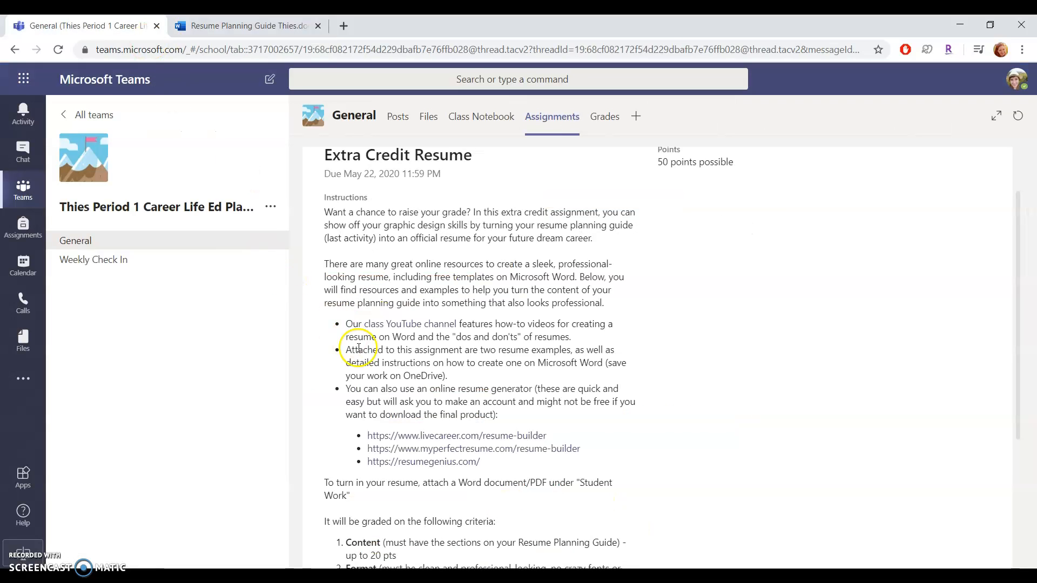
Step: Visit the resumegenius.com resume builder from the instructions, then return to the assignment
{"action": "left_click", "coordinate": [467, 463]}
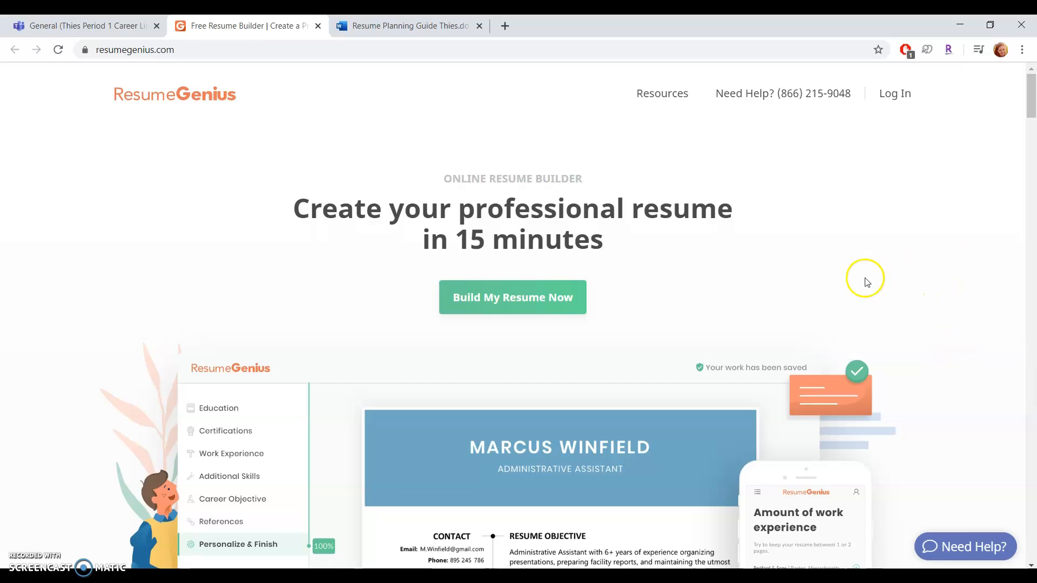
{"action": "left_click", "coordinate": [92, 26]}
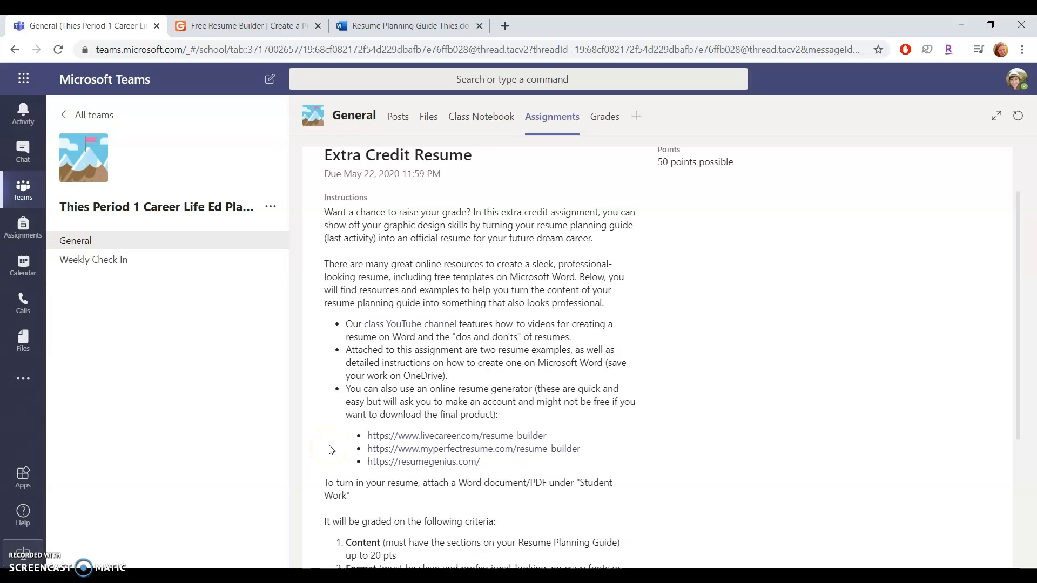
Step: Close the ResumeGenius tab and open the Resume Instructions 2020.docx reference attachment
{"action": "left_click", "coordinate": [318, 26]}
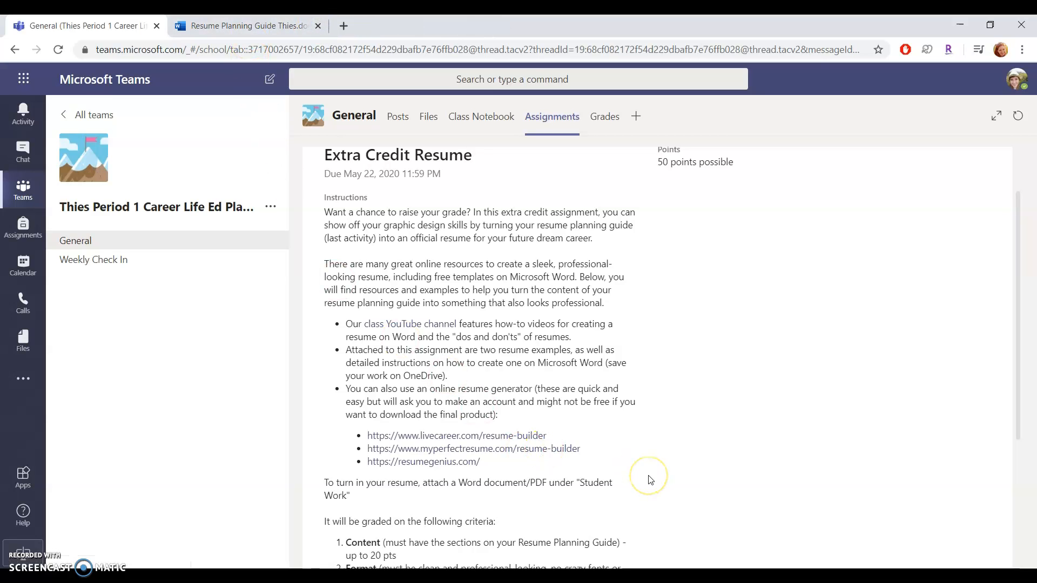
{"action": "scroll", "coordinate": [651, 480], "scroll_direction": "down", "scroll_amount": 3}
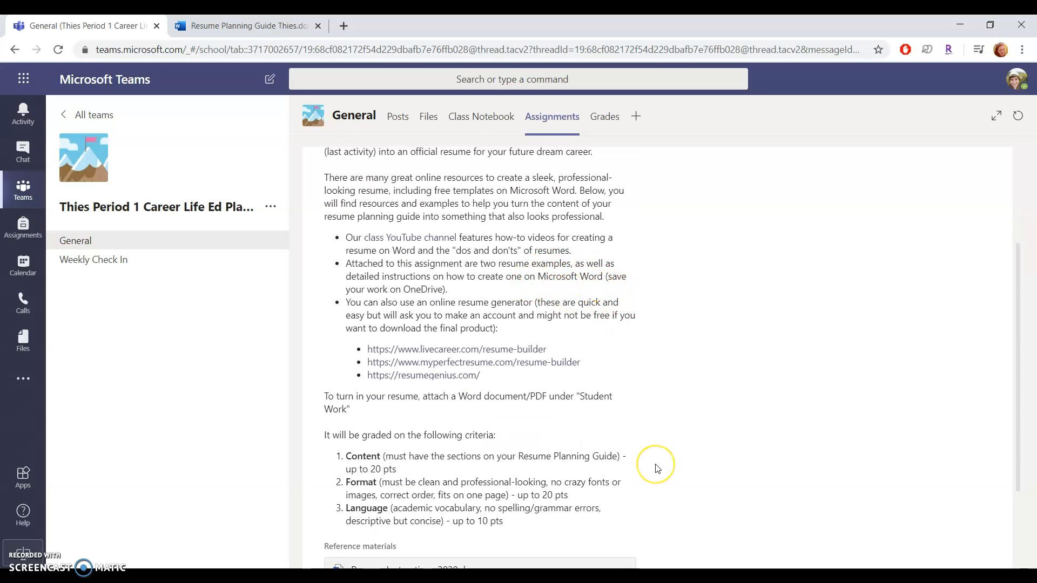
{"action": "scroll", "coordinate": [656, 469], "scroll_direction": "down", "scroll_amount": 3}
{"action": "scroll", "coordinate": [657, 469], "scroll_direction": "down", "scroll_amount": 1}
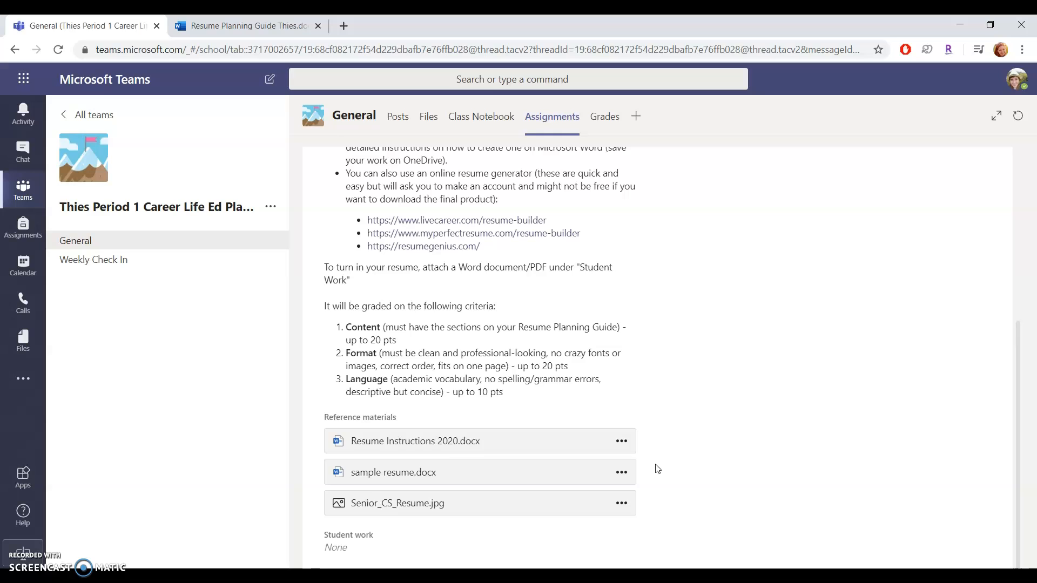
{"action": "left_click", "coordinate": [492, 451]}
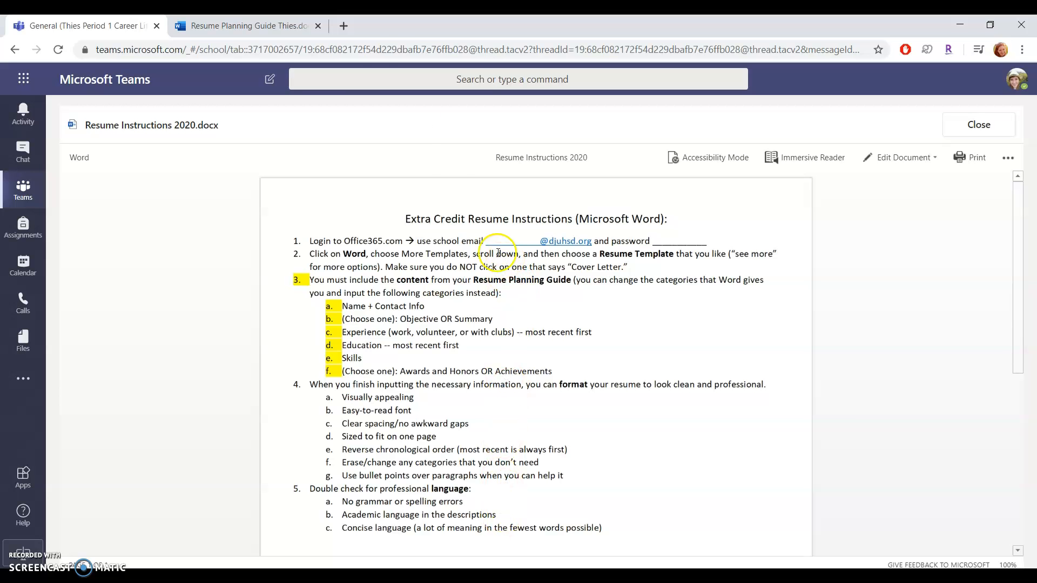
Step: Go to the Office home page in a new tab and launch Word for the web
{"action": "left_click", "coordinate": [342, 27]}
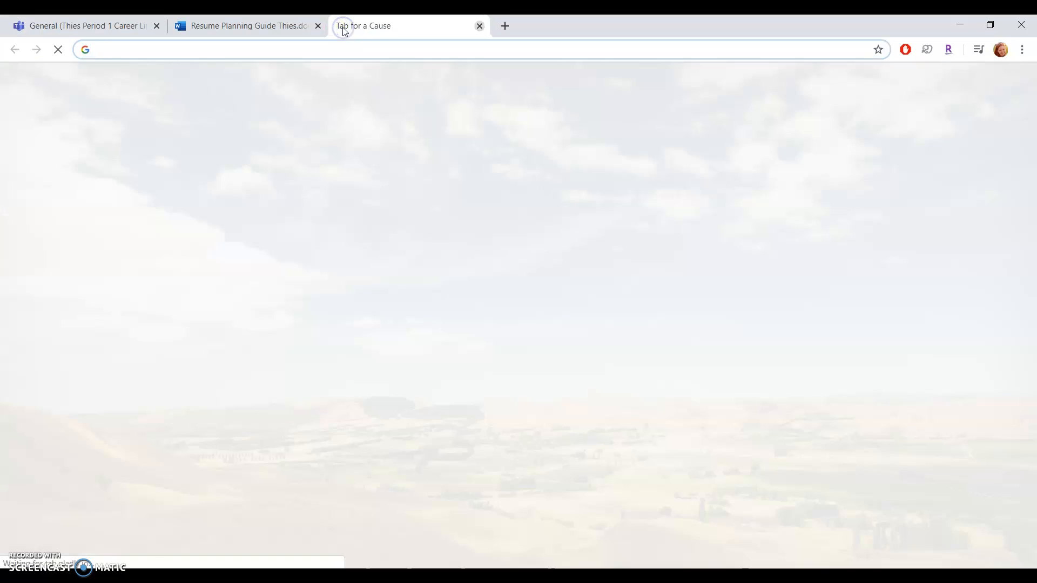
{"action": "type", "text": "office"}
{"action": "key", "text": "Return"}
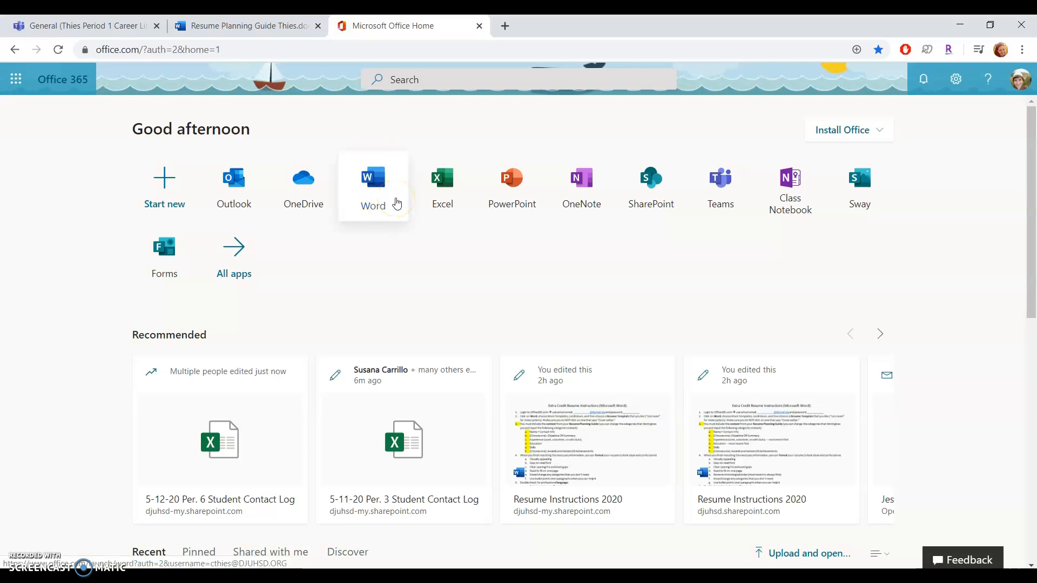
{"action": "left_click", "coordinate": [397, 203]}
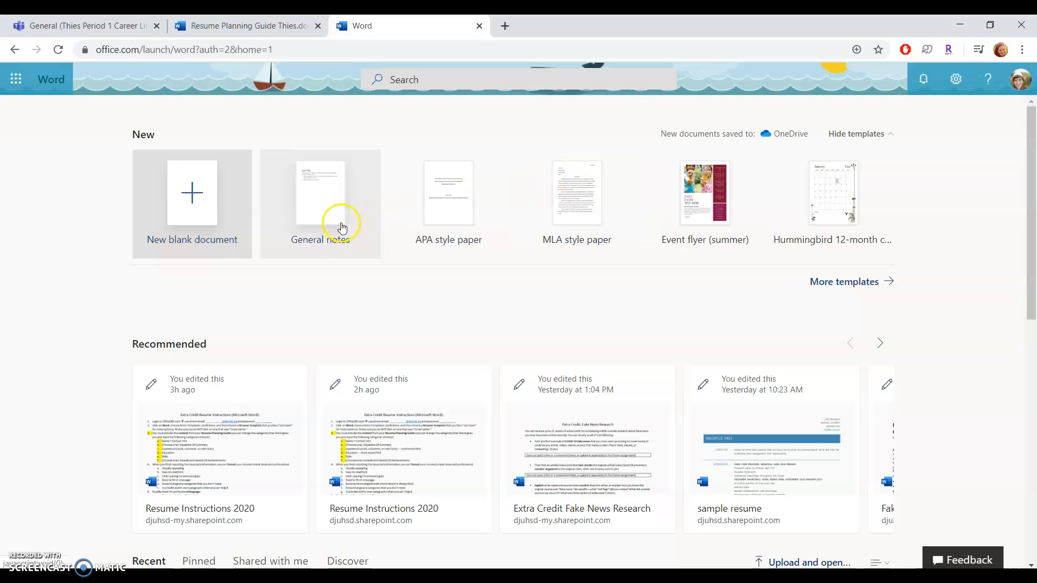
Step: Browse the full template gallery and create a document from Polished resume, designed by MOO
{"action": "left_click", "coordinate": [854, 283]}
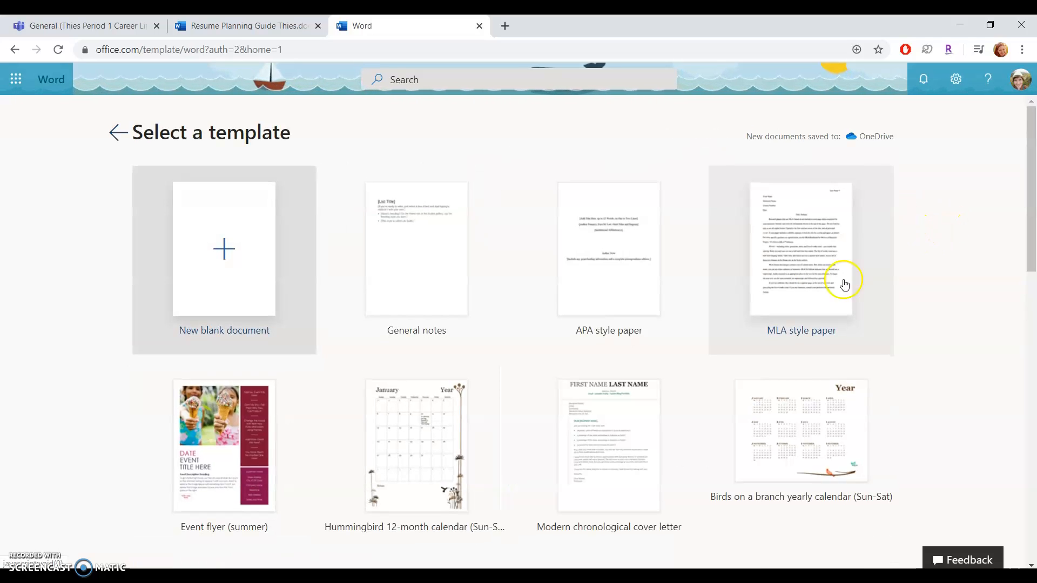
{"action": "scroll", "coordinate": [112, 396], "scroll_direction": "down", "scroll_amount": 5}
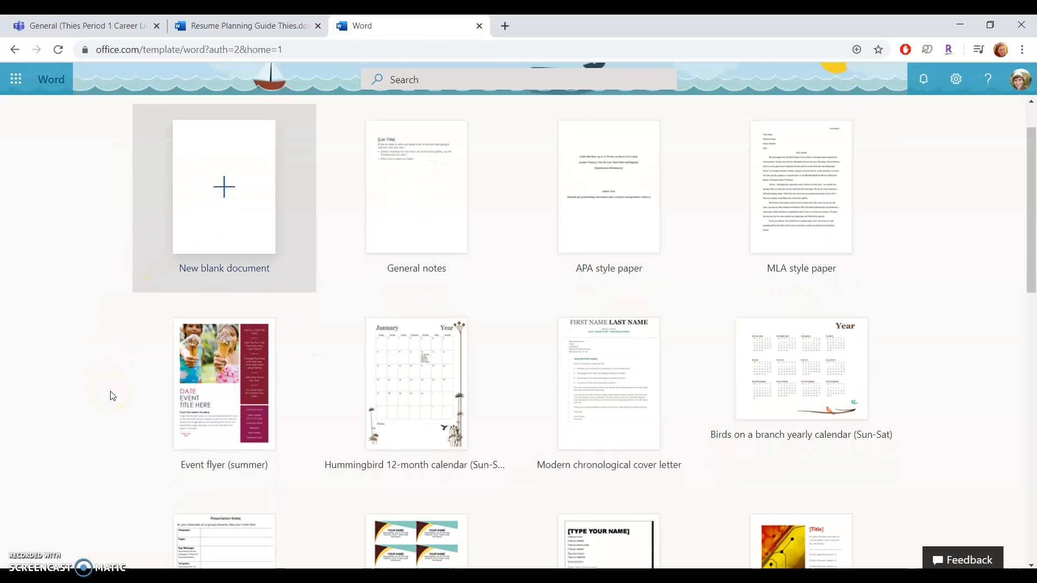
{"action": "scroll", "coordinate": [112, 396], "scroll_direction": "down", "scroll_amount": 2}
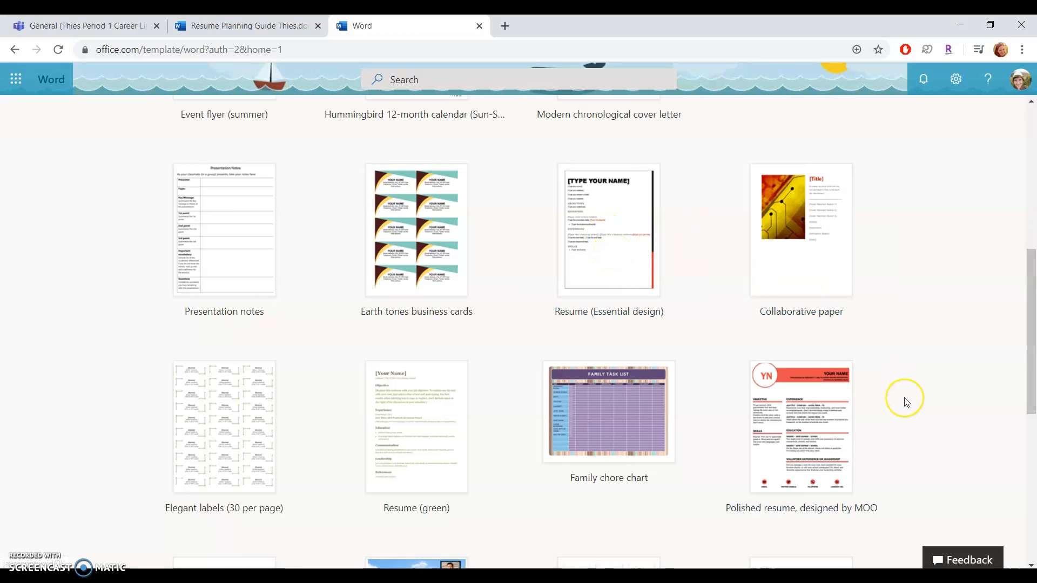
{"action": "scroll", "coordinate": [905, 397], "scroll_direction": "down", "scroll_amount": 4}
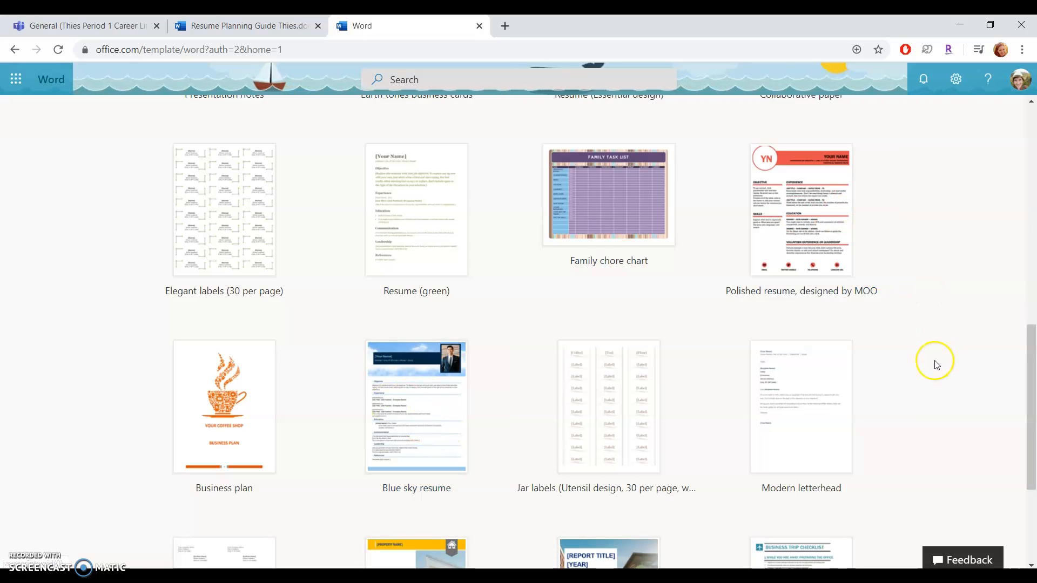
{"action": "scroll", "coordinate": [932, 364], "scroll_direction": "down", "scroll_amount": 3}
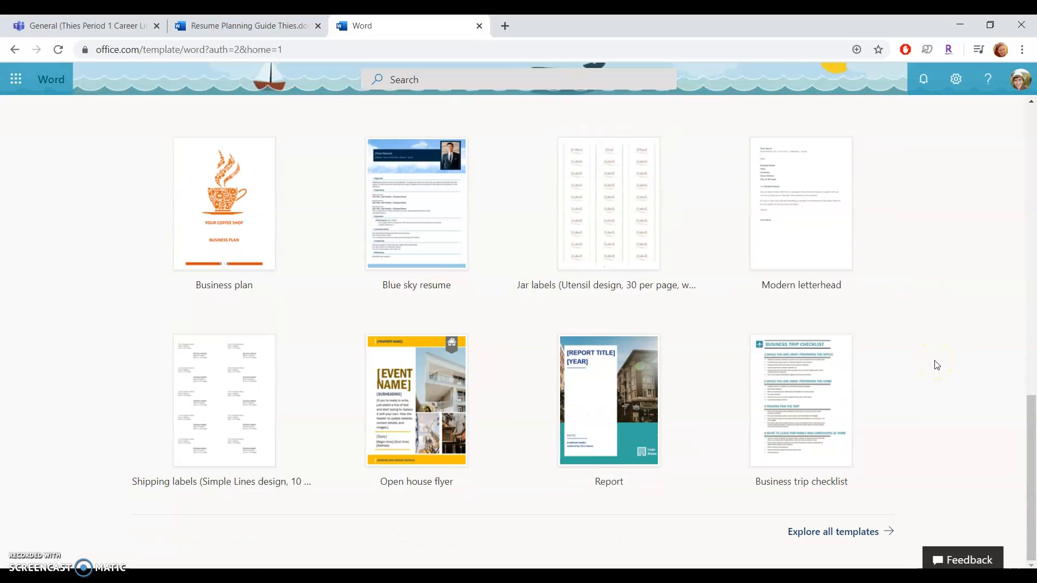
{"action": "scroll", "coordinate": [938, 358], "scroll_direction": "up", "scroll_amount": 5}
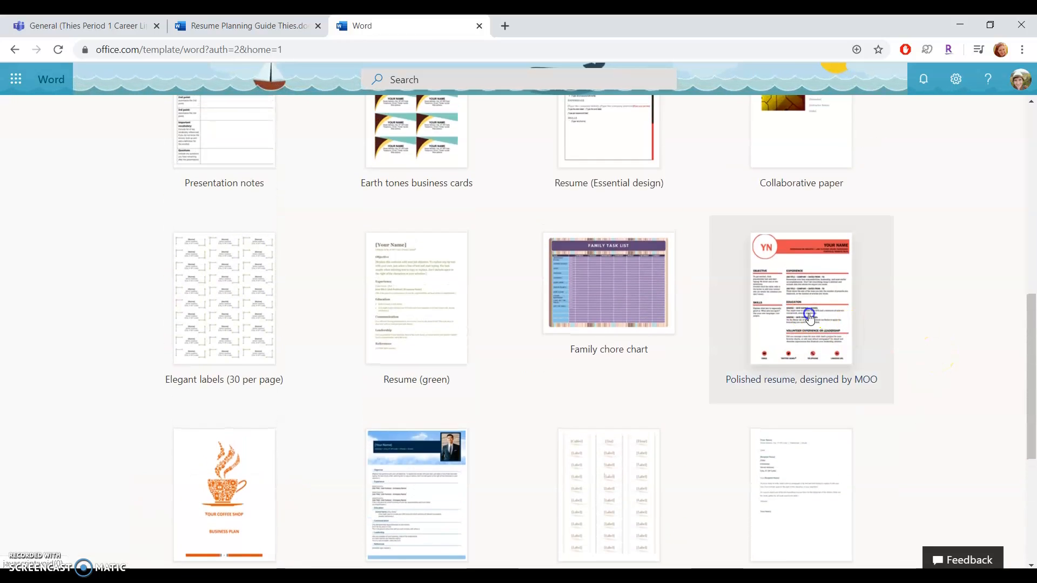
{"action": "left_click", "coordinate": [810, 317]}
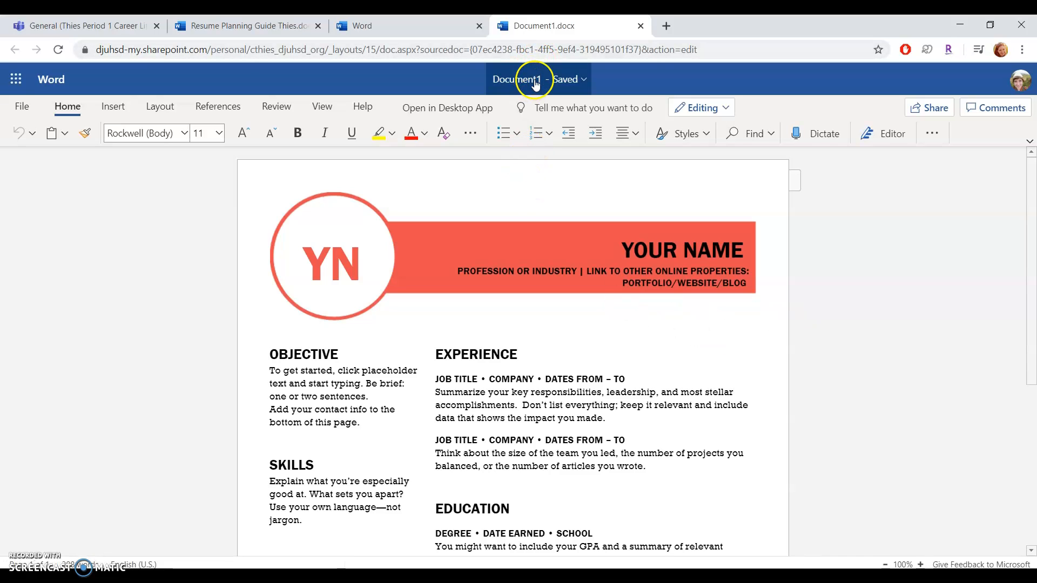
Step: Rename the new Document1 resume file and return to editing it
{"action": "left_click", "coordinate": [535, 82]}
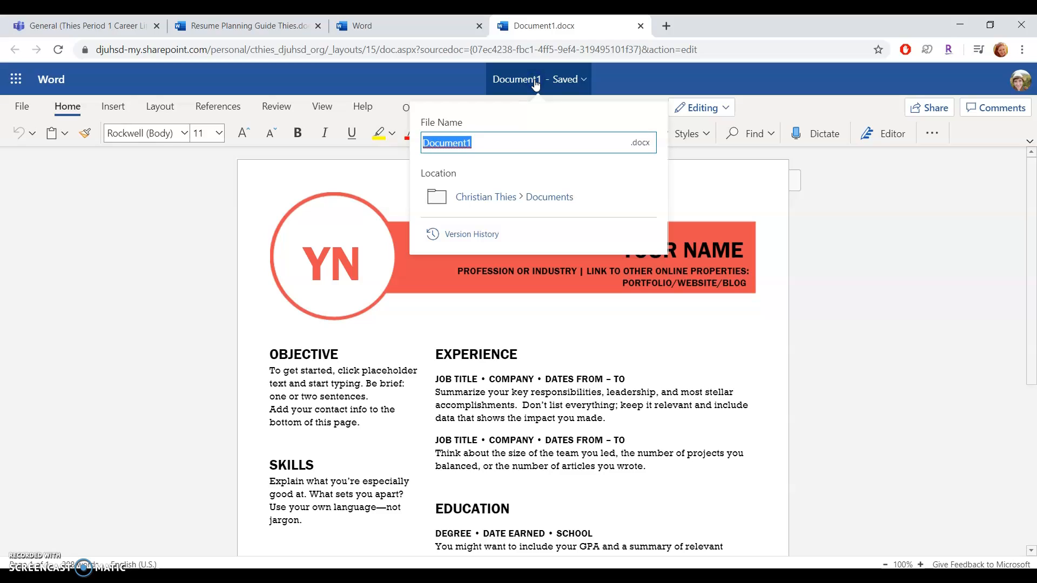
{"action": "type", "text": "Ms. Thies Resume"}
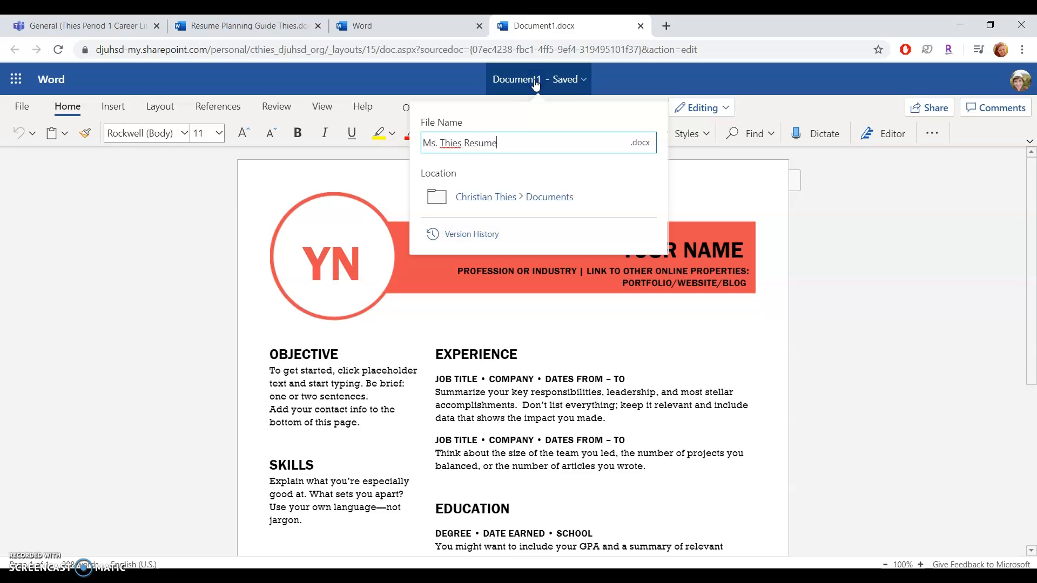
{"action": "key", "text": "Return"}
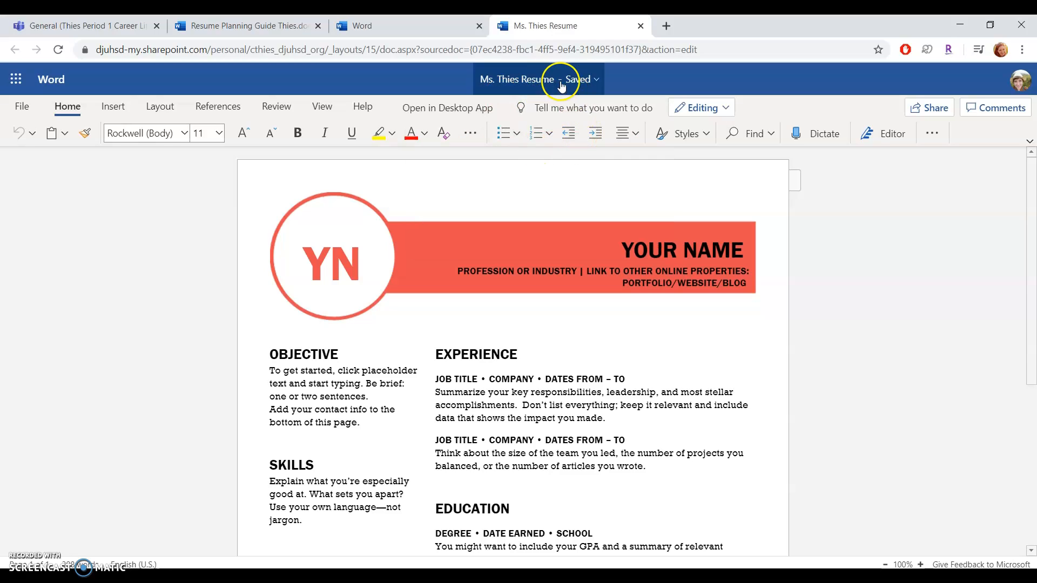
{"action": "left_click", "coordinate": [625, 204]}
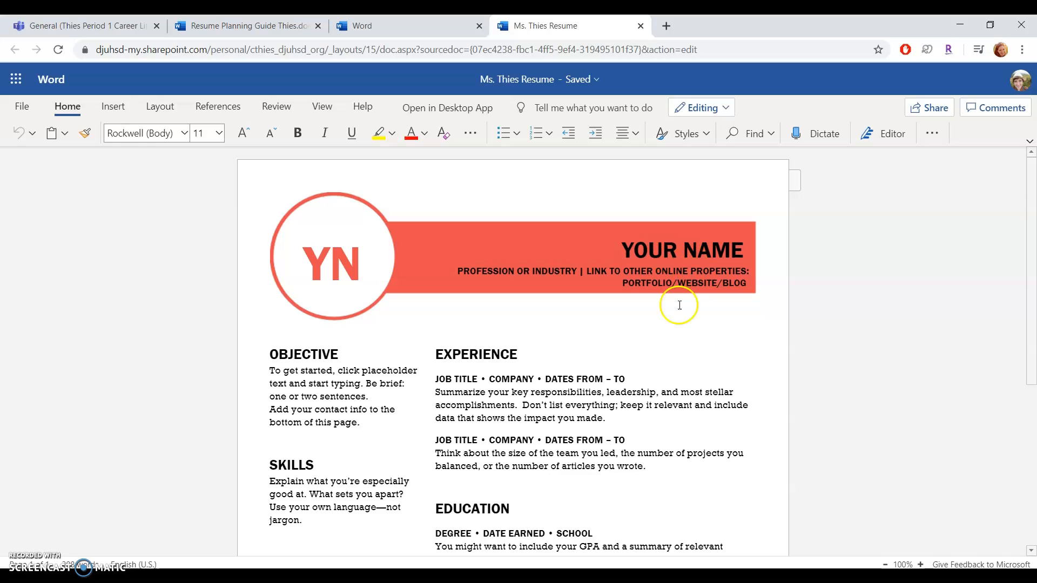
Step: Switch to the Resume Planning Guide to review the header details
{"action": "scroll", "coordinate": [623, 450], "scroll_direction": "down", "scroll_amount": 5}
{"action": "scroll", "coordinate": [623, 450], "scroll_direction": "up", "scroll_amount": 5}
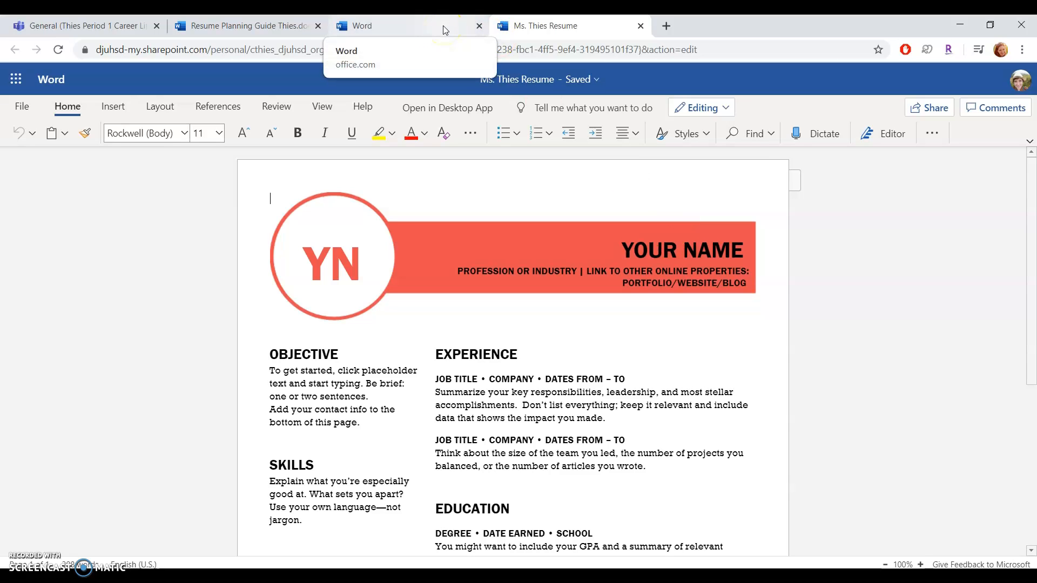
{"action": "left_click", "coordinate": [248, 26]}
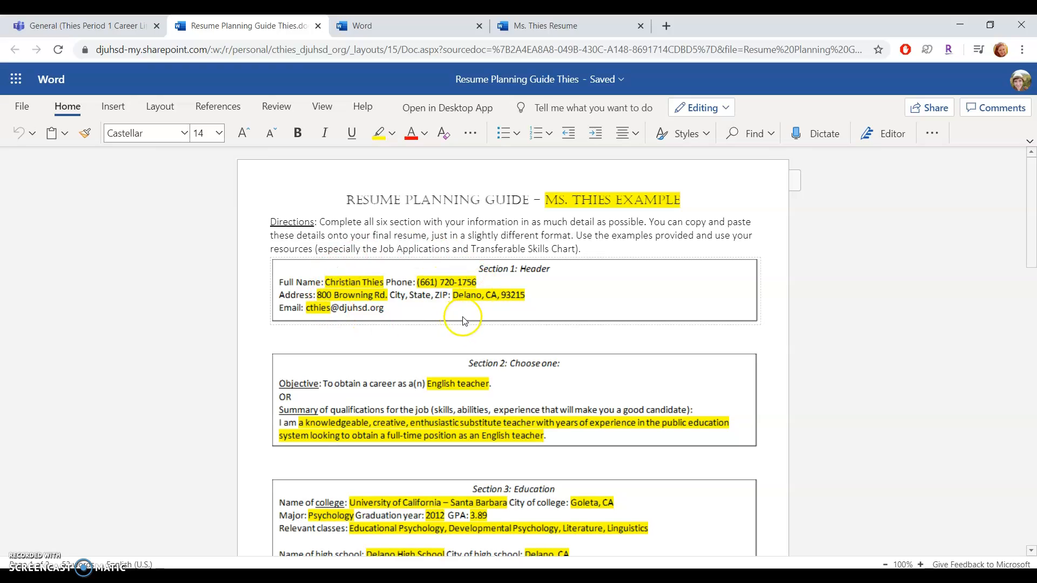
Step: Replace the YOUR NAME placeholder with the student's full name, fixing the typo
{"action": "left_click", "coordinate": [562, 26]}
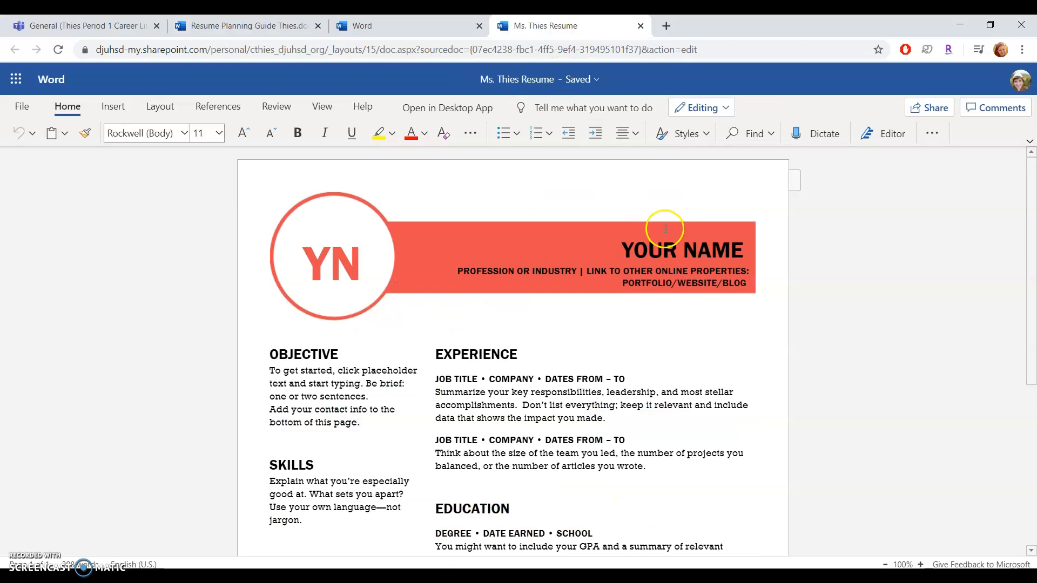
{"action": "left_click", "coordinate": [664, 247]}
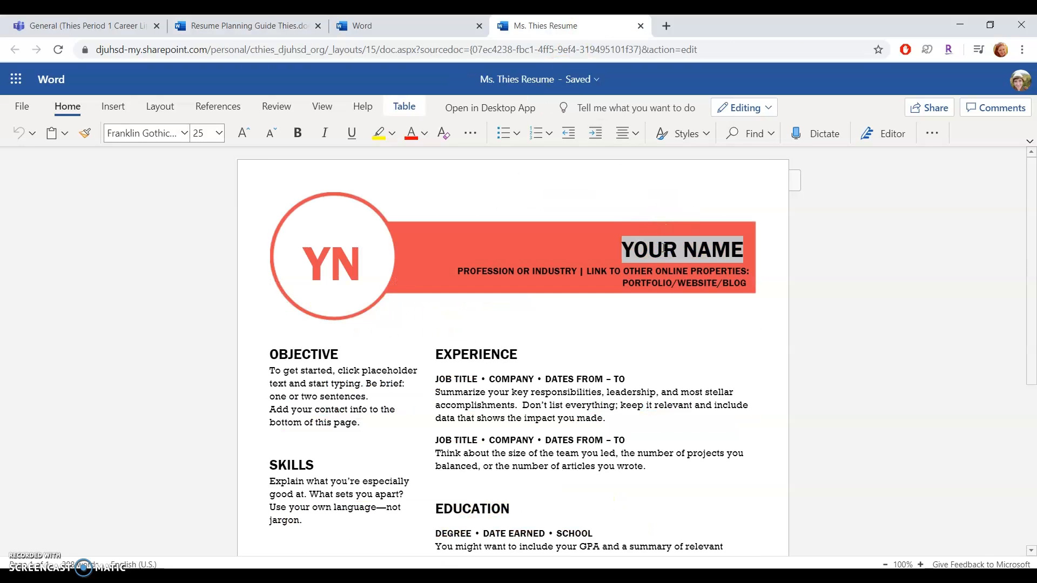
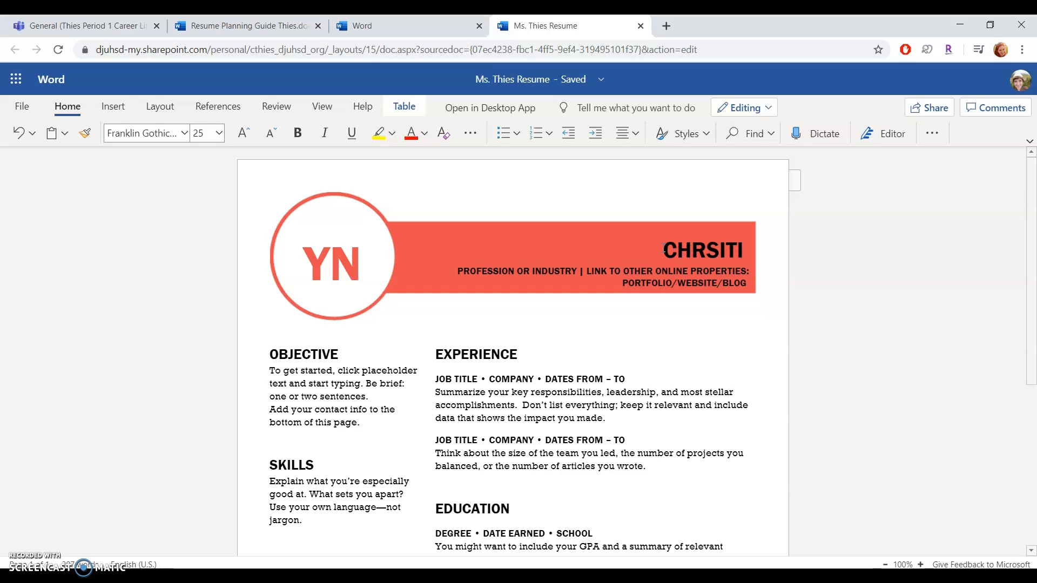
{"action": "left_click", "coordinate": [708, 247]}
{"action": "type", "text": "I"}
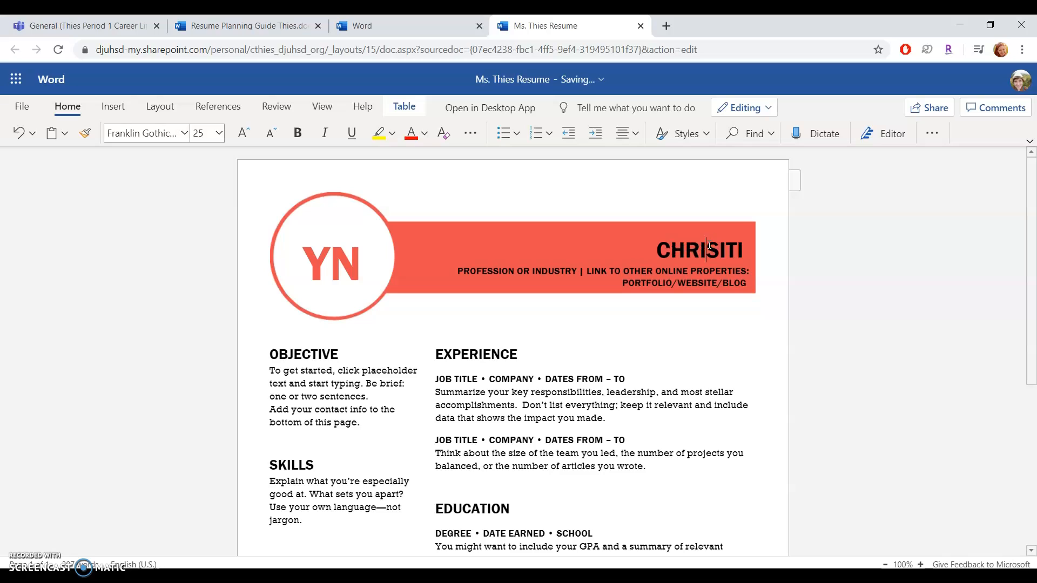
{"action": "key", "text": "BackSpace"}
{"action": "key", "text": "Right"}
{"action": "key", "text": "Right"}
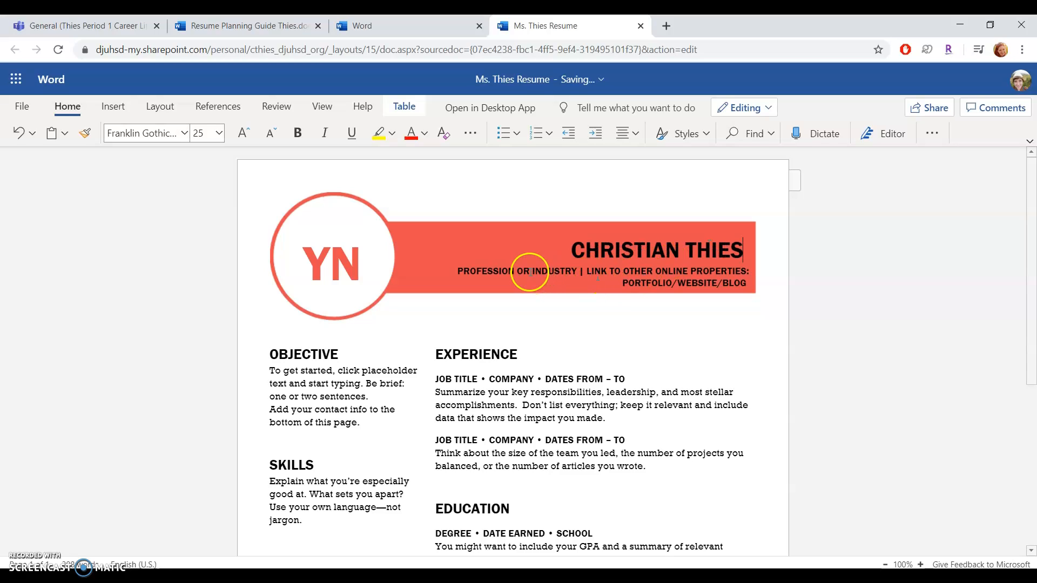
Step: Enter the student's street address from the planning guide in the header's second line
{"action": "left_click", "coordinate": [506, 271]}
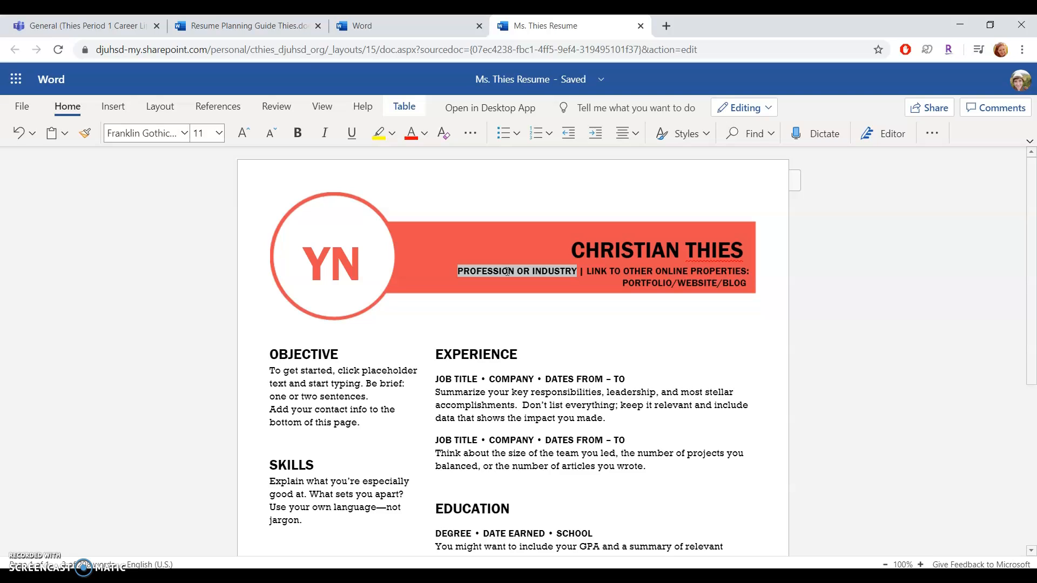
{"action": "left_click", "coordinate": [270, 27]}
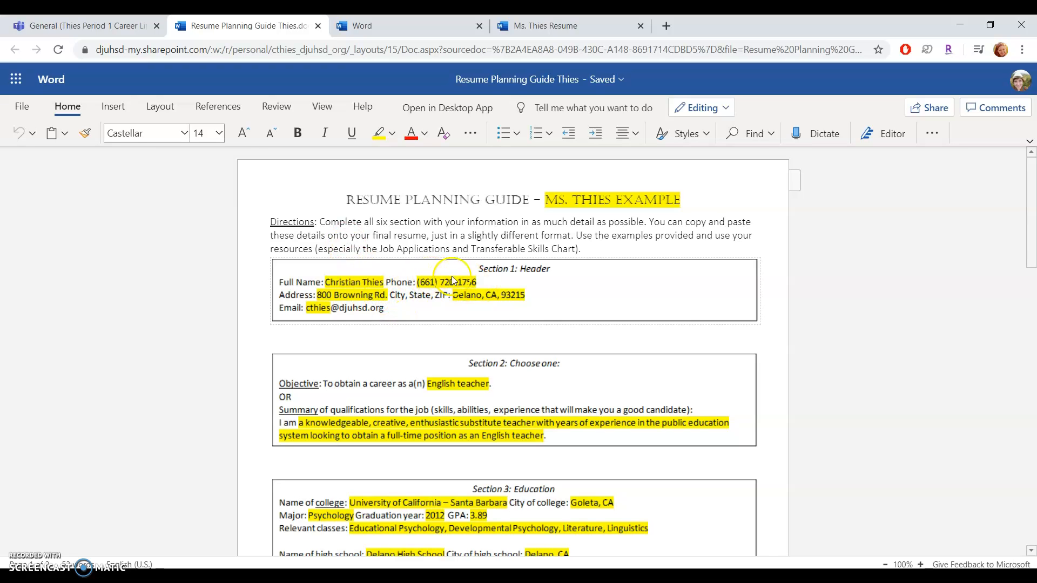
{"action": "left_click", "coordinate": [572, 19]}
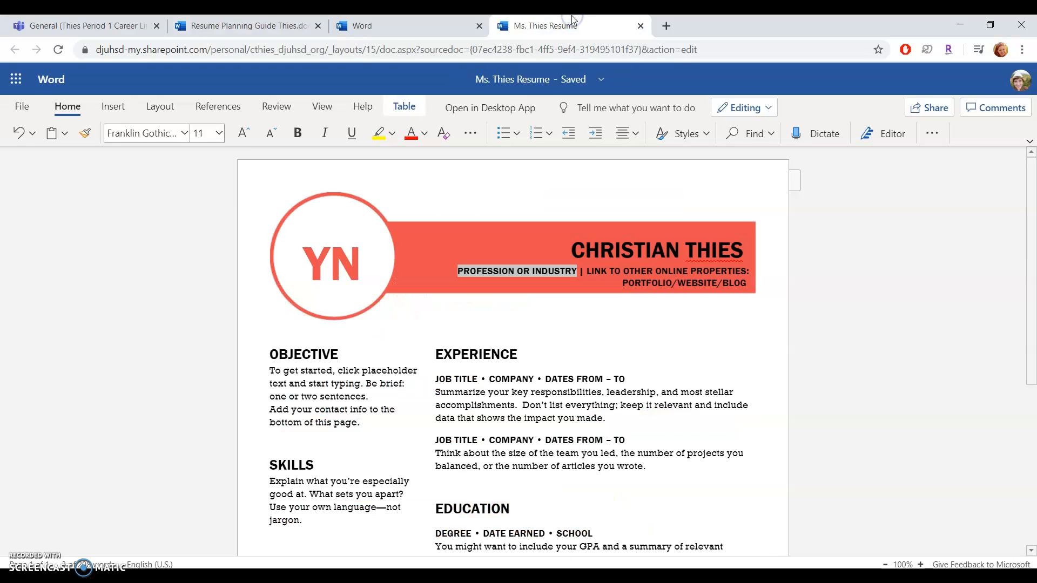
{"action": "type", "text": "123 FAKE ST."}
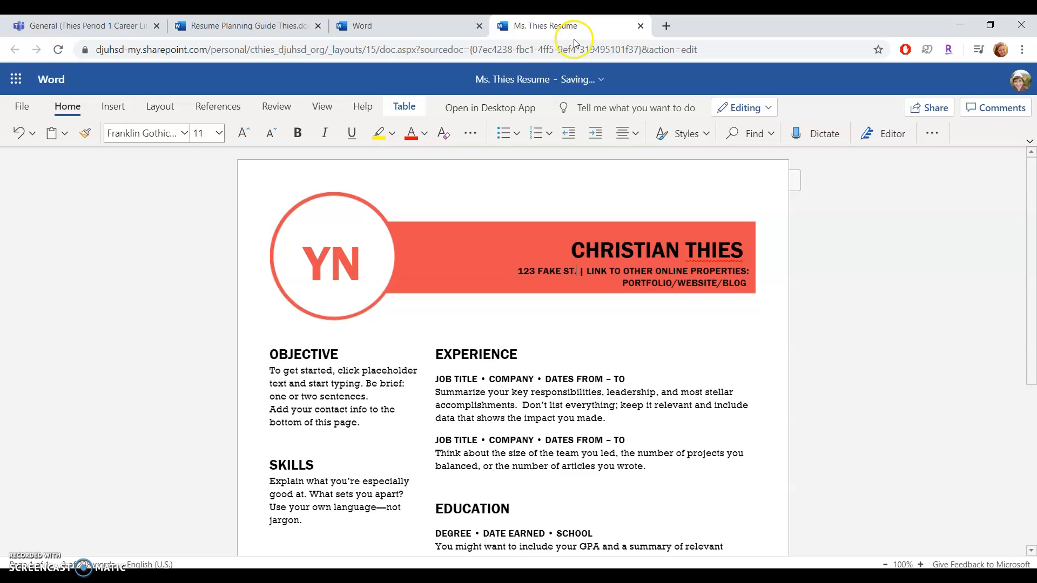
{"action": "type", "text": ", DELANO, CA 19"}
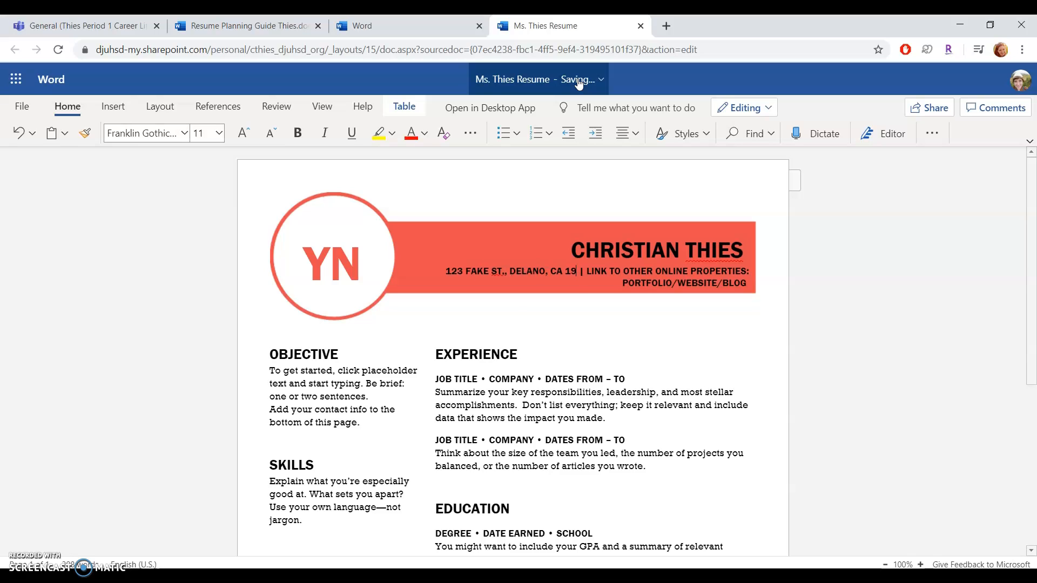
{"action": "type", "text": "32"}
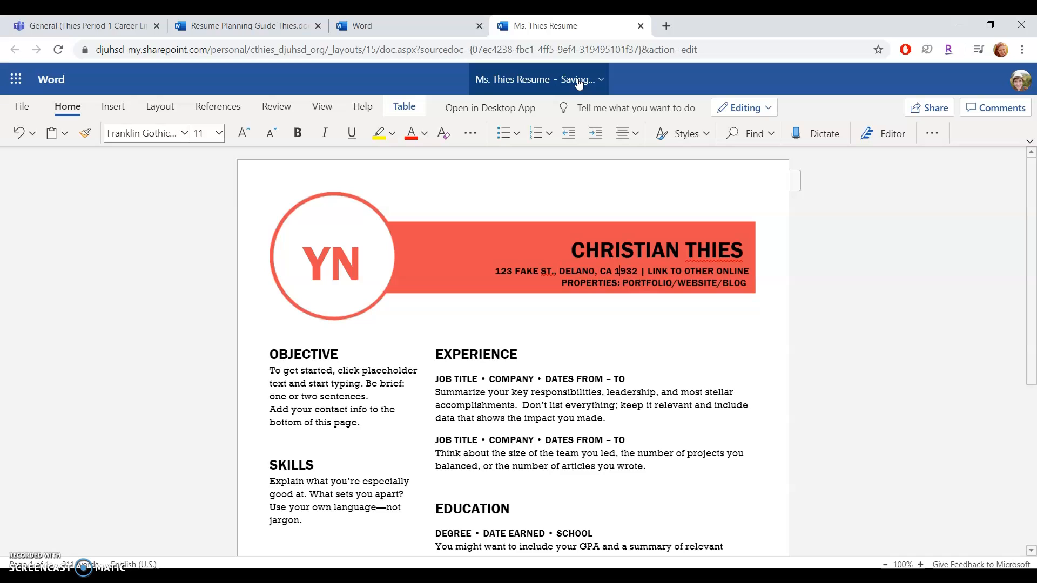
{"action": "key", "text": "BackSpace"}
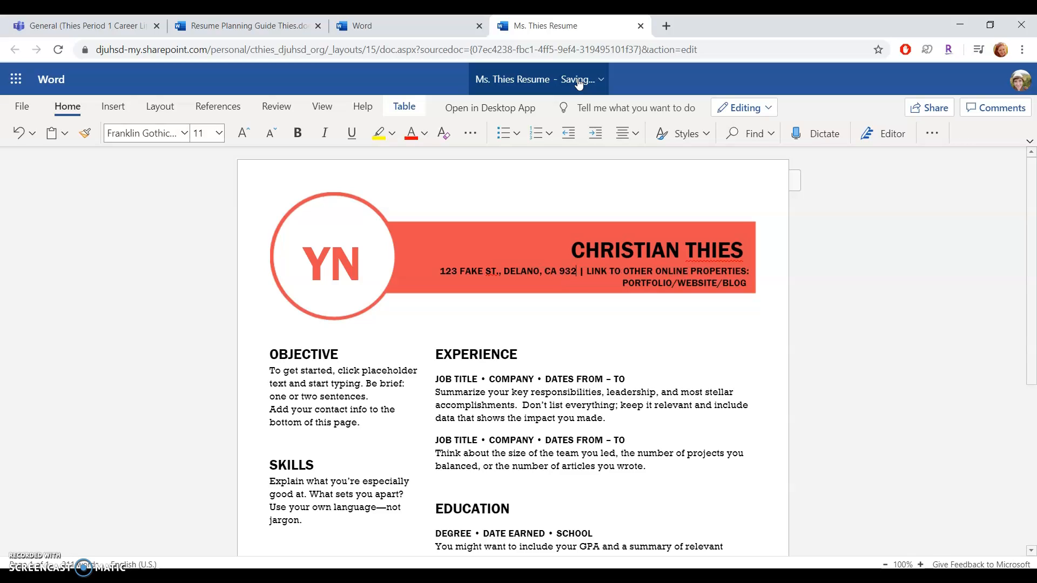
{"action": "type", "text": "15"}
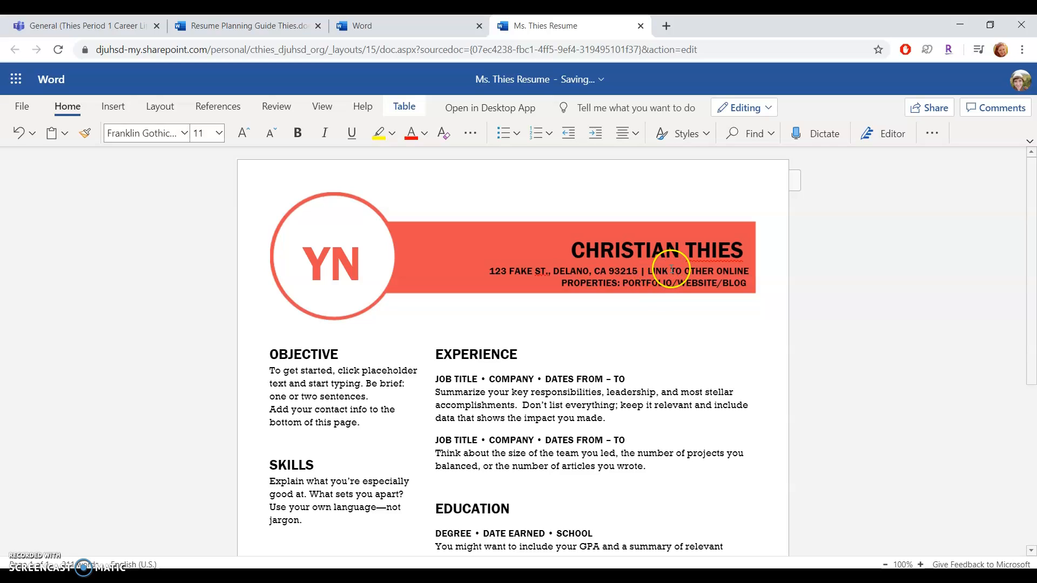
Step: Add the student's phone number and e-mail, separated by a divider, to the contact line
{"action": "left_click", "coordinate": [669, 270]}
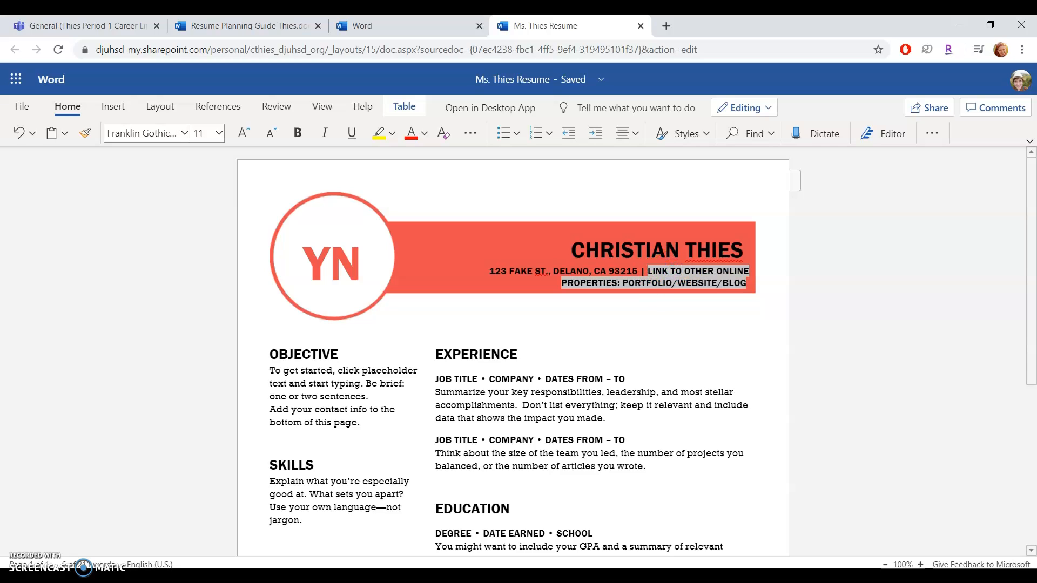
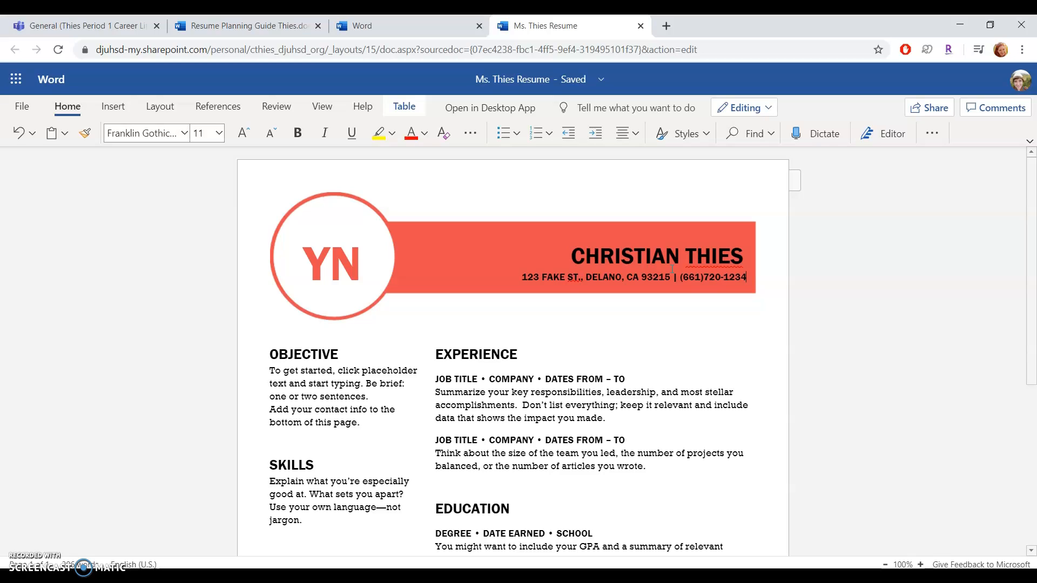
{"action": "left_click", "coordinate": [678, 279]}
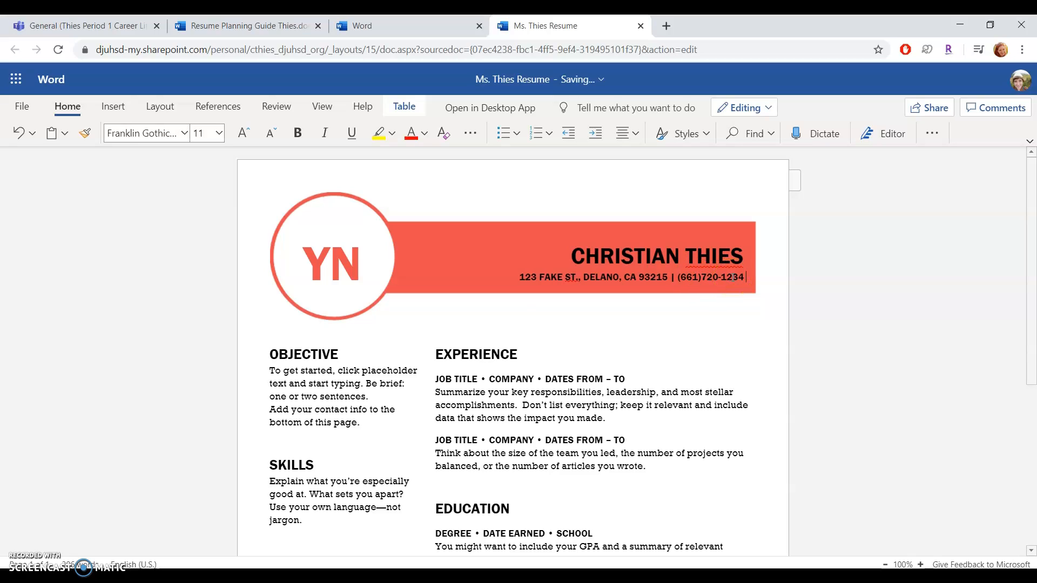
{"action": "type", "text": "|"}
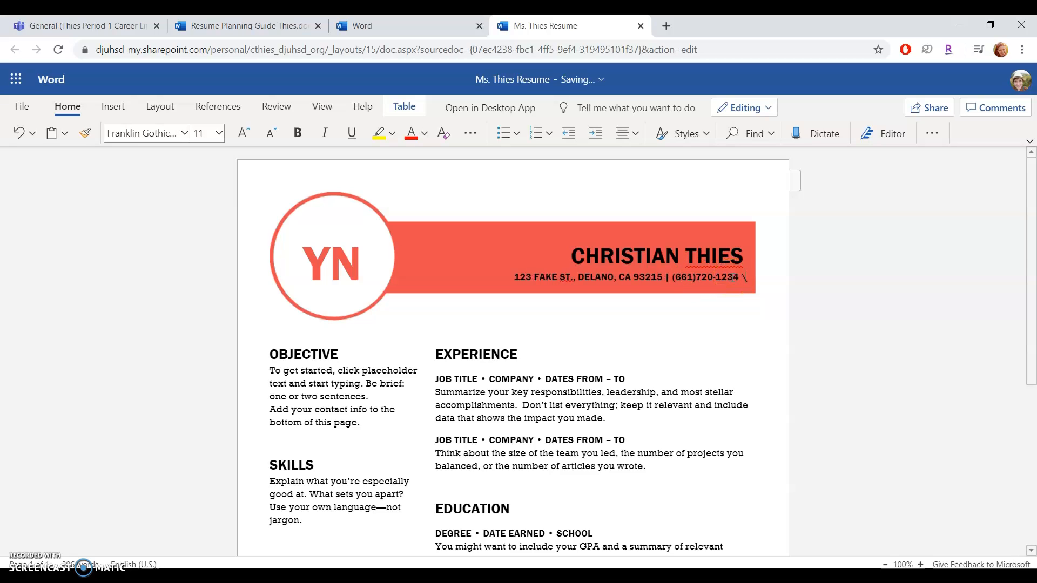
{"action": "type", "text": "|"}
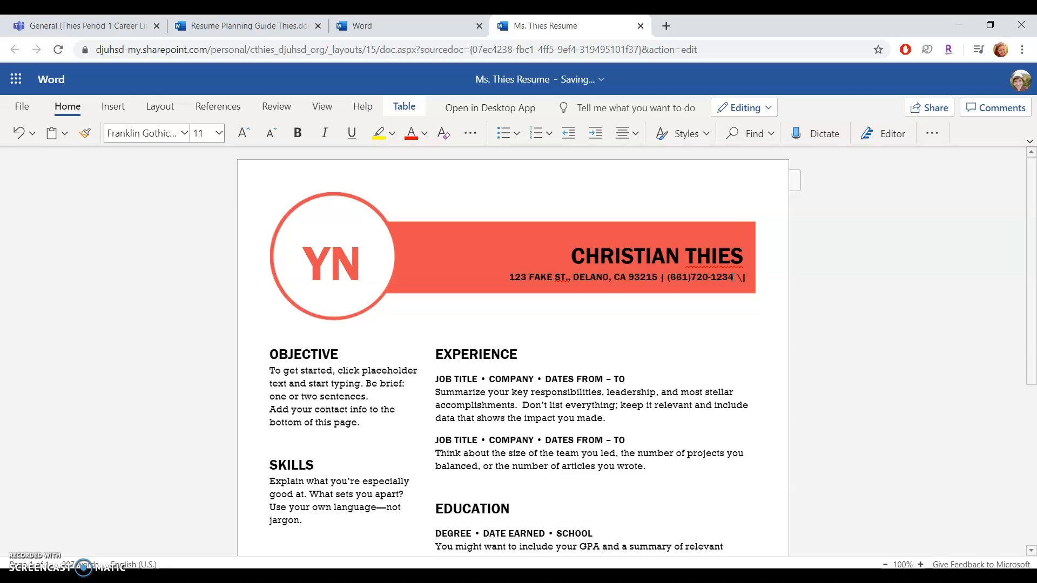
{"action": "key", "text": "BackSpace"}
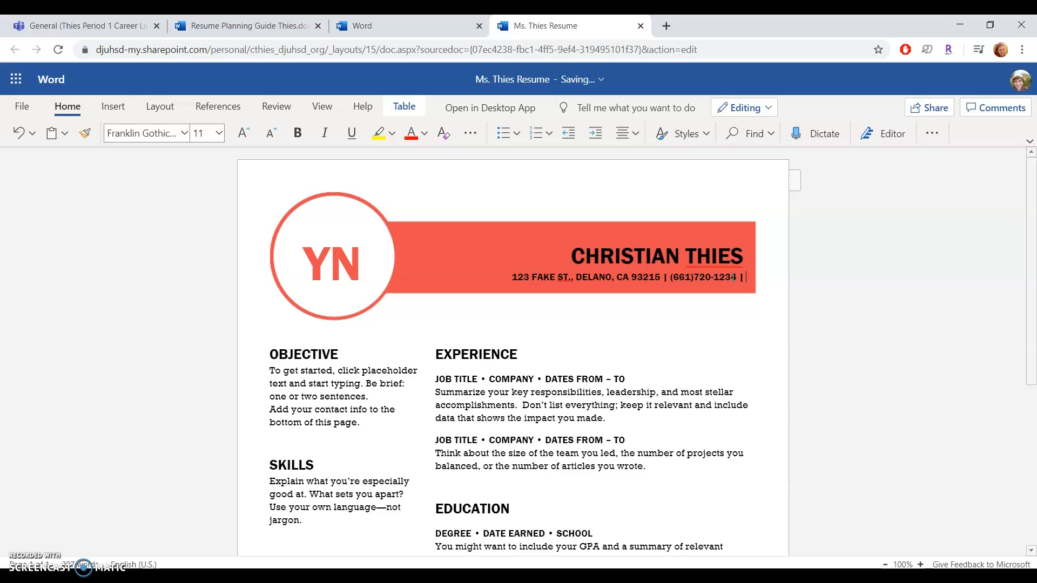
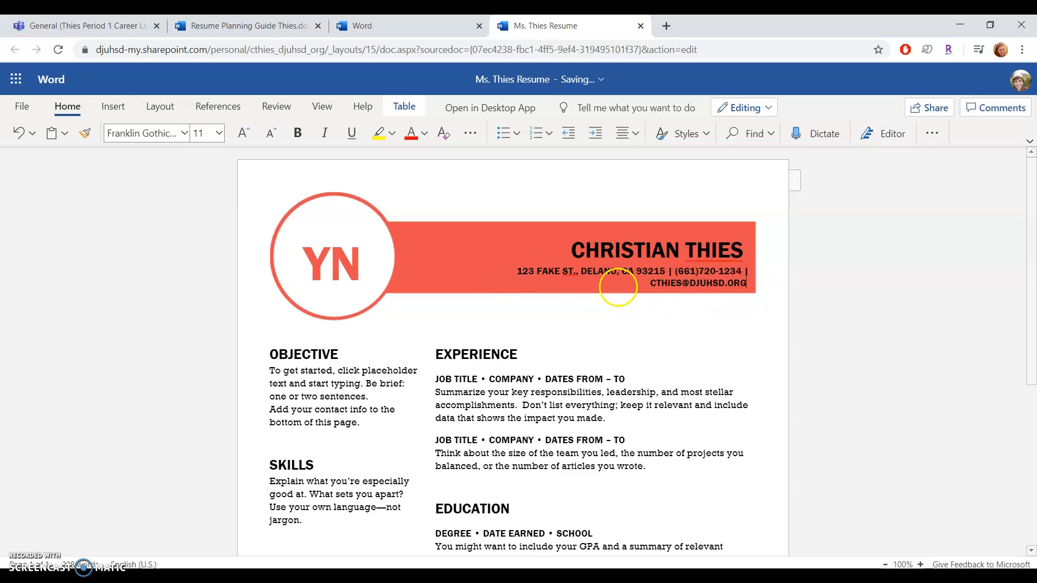
Step: Replace the YN monogram in the circle with the student's initials
{"action": "double_click", "coordinate": [336, 267]}
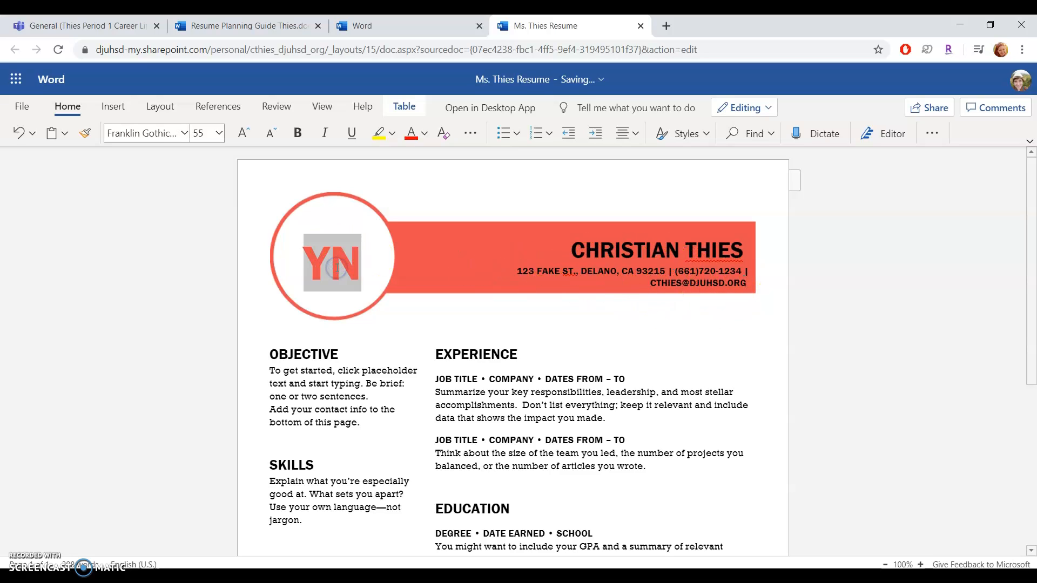
{"action": "type", "text": "CT"}
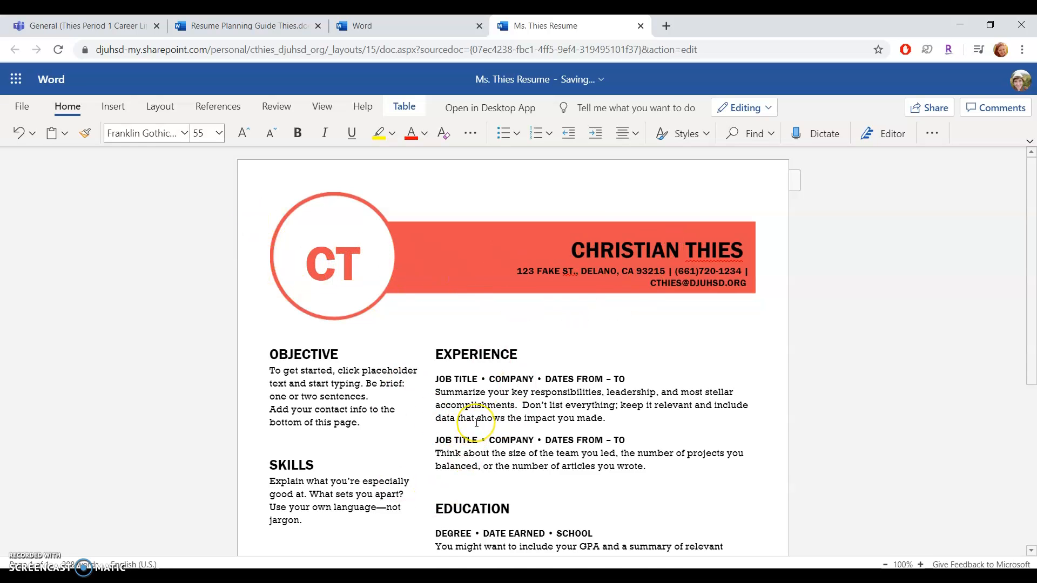
{"action": "scroll", "coordinate": [475, 421], "scroll_direction": "down", "scroll_amount": 3}
{"action": "scroll", "coordinate": [357, 238], "scroll_direction": "up", "scroll_amount": 1}
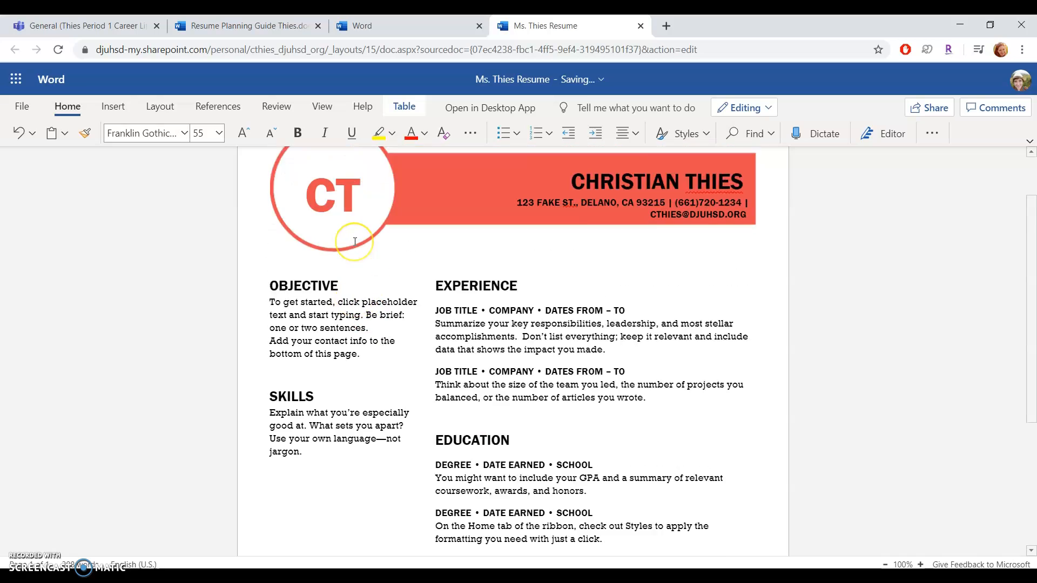
Step: Type the objective 'To obtain a career as an English teacher' after checking the guide
{"action": "left_click", "coordinate": [243, 26]}
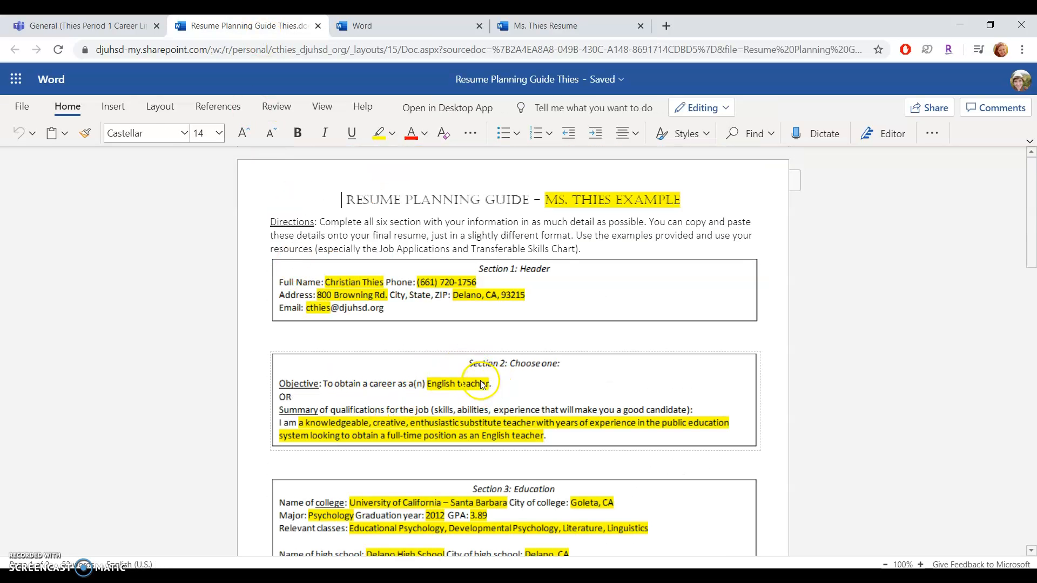
{"action": "left_click", "coordinate": [507, 34]}
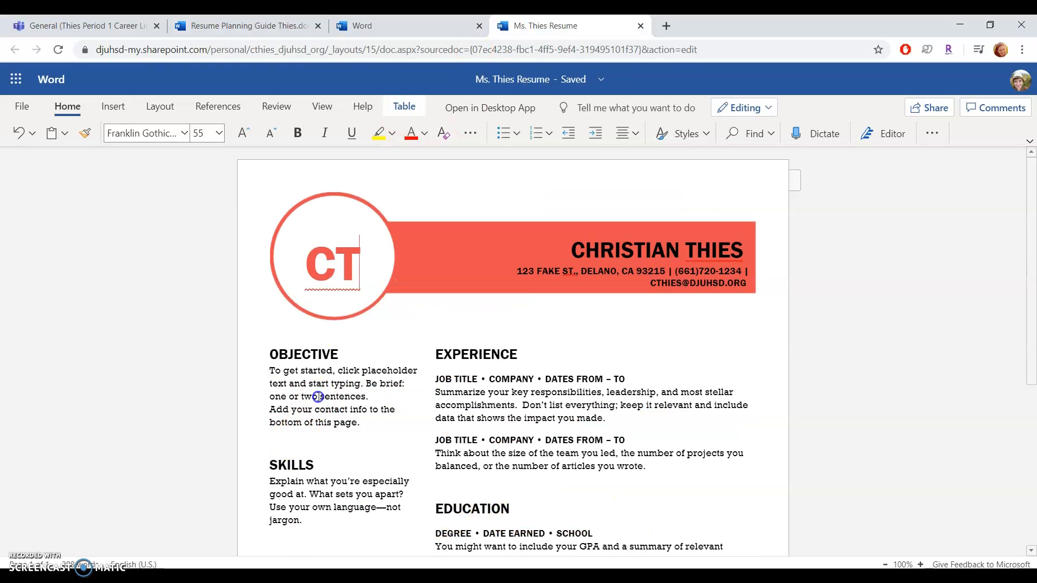
{"action": "left_click", "coordinate": [318, 396]}
{"action": "type", "text": "To obtain a"}
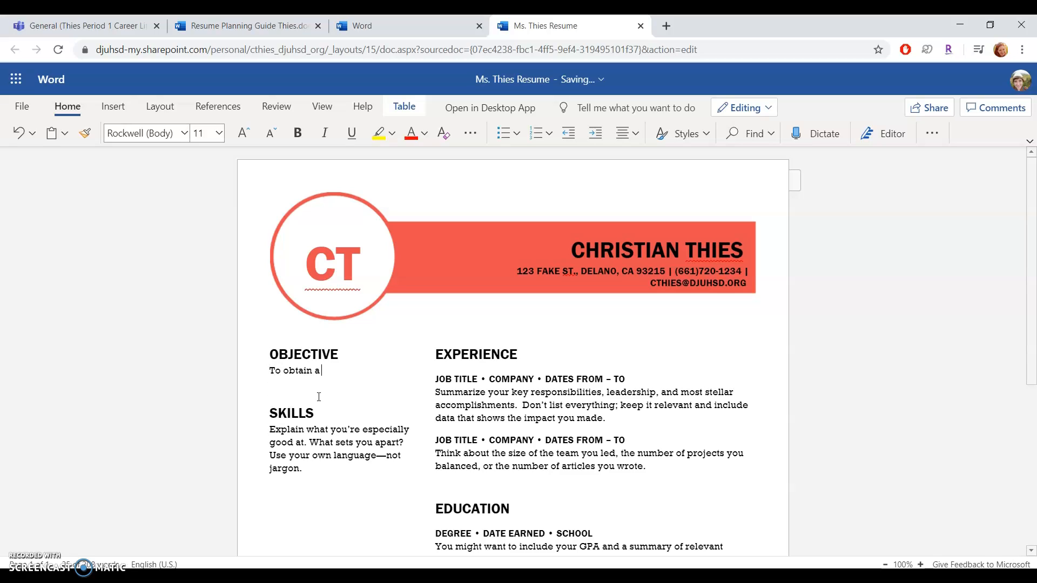
{"action": "type", "text": " English teacher"}
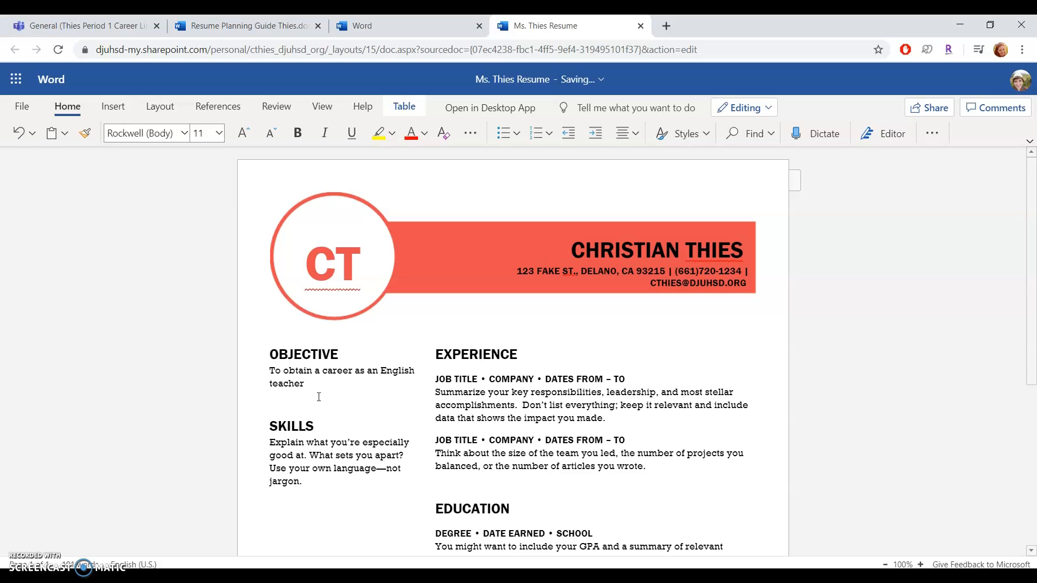
{"action": "left_click", "coordinate": [227, 25]}
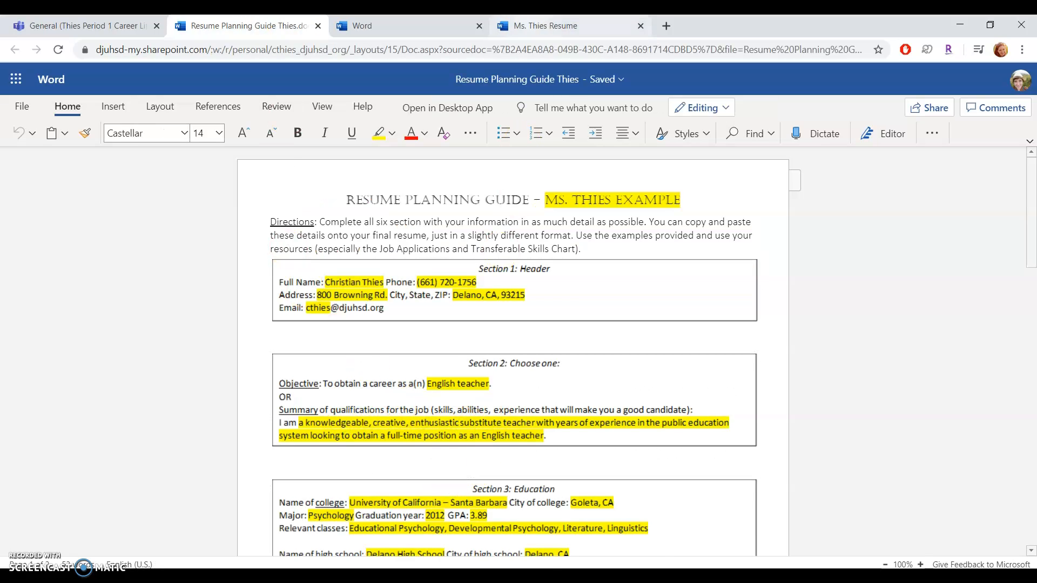
{"action": "left_click", "coordinate": [541, 26]}
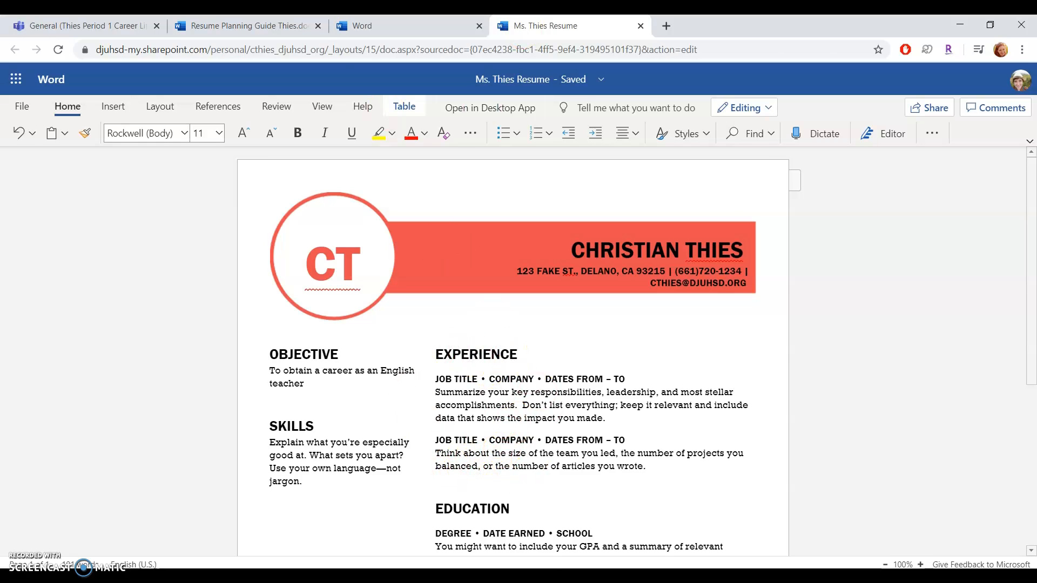
Step: Check Section 4 of the planning guide and enter SUBSTITUTE TEACHER as the first job title
{"action": "left_click", "coordinate": [249, 26]}
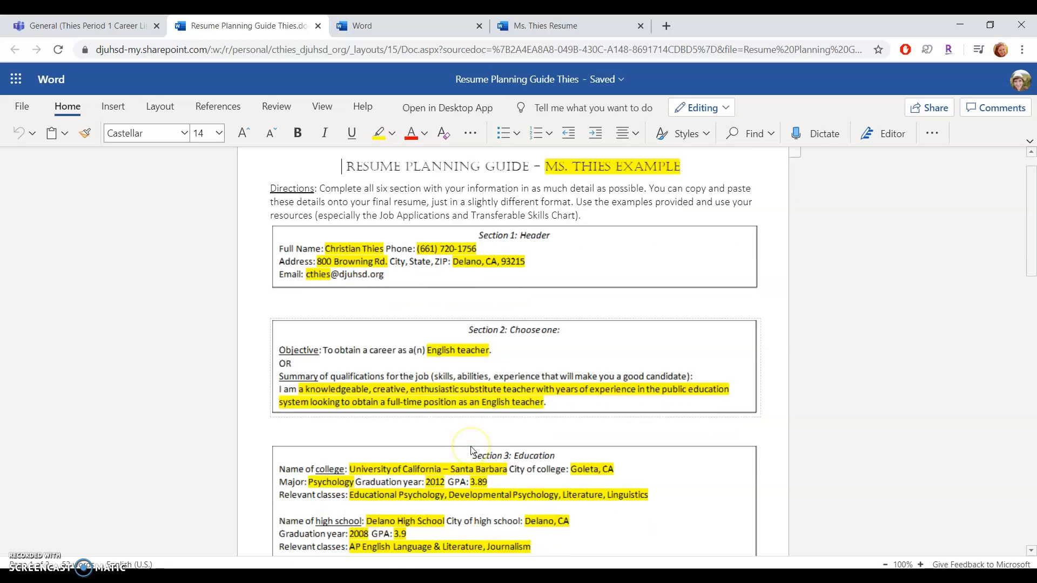
{"action": "scroll", "coordinate": [471, 450], "scroll_direction": "down", "scroll_amount": 2}
{"action": "scroll", "coordinate": [472, 451], "scroll_direction": "down", "scroll_amount": 5}
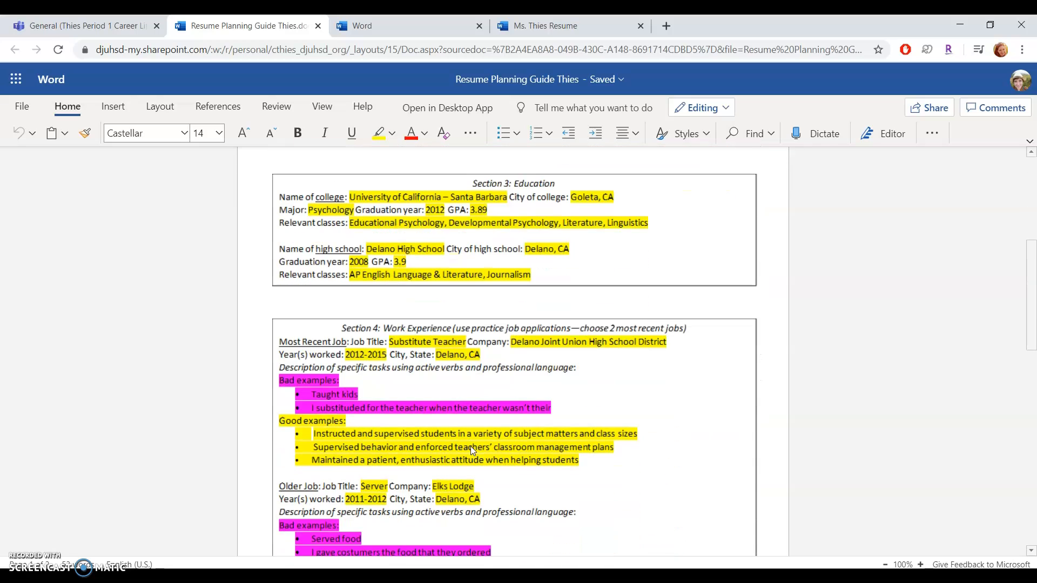
{"action": "left_click", "coordinate": [477, 501]}
{"action": "scroll", "coordinate": [477, 501], "scroll_direction": "down", "scroll_amount": 1}
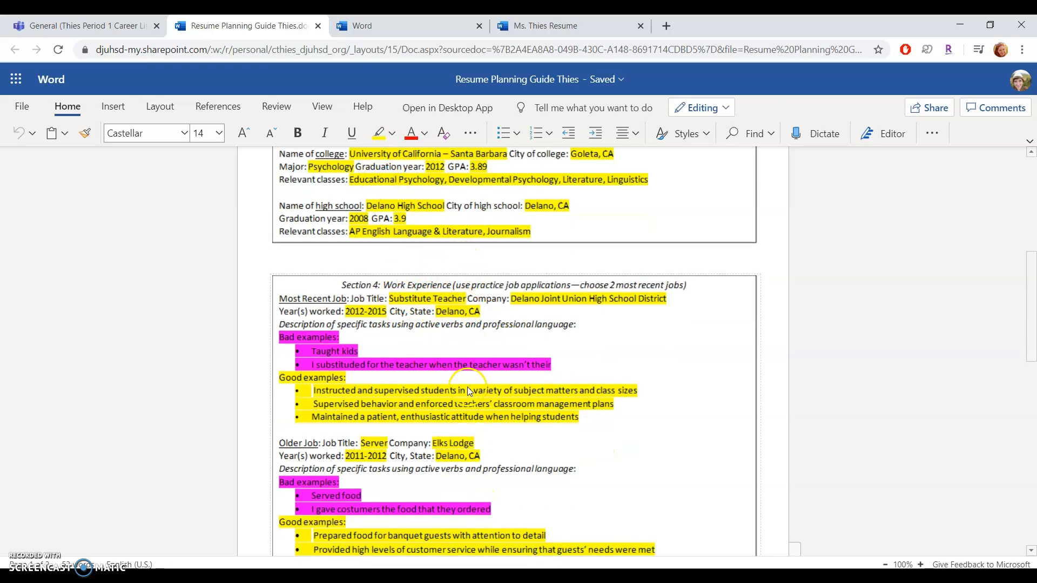
{"action": "left_click", "coordinate": [521, 20]}
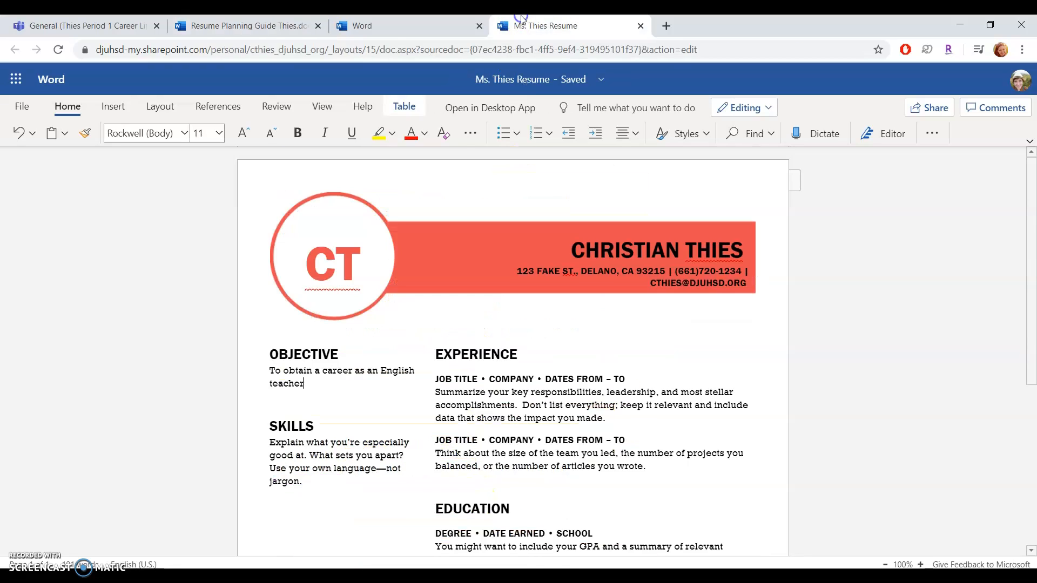
{"action": "left_click", "coordinate": [454, 379]}
{"action": "type", "text": "SUBSTITUE"}
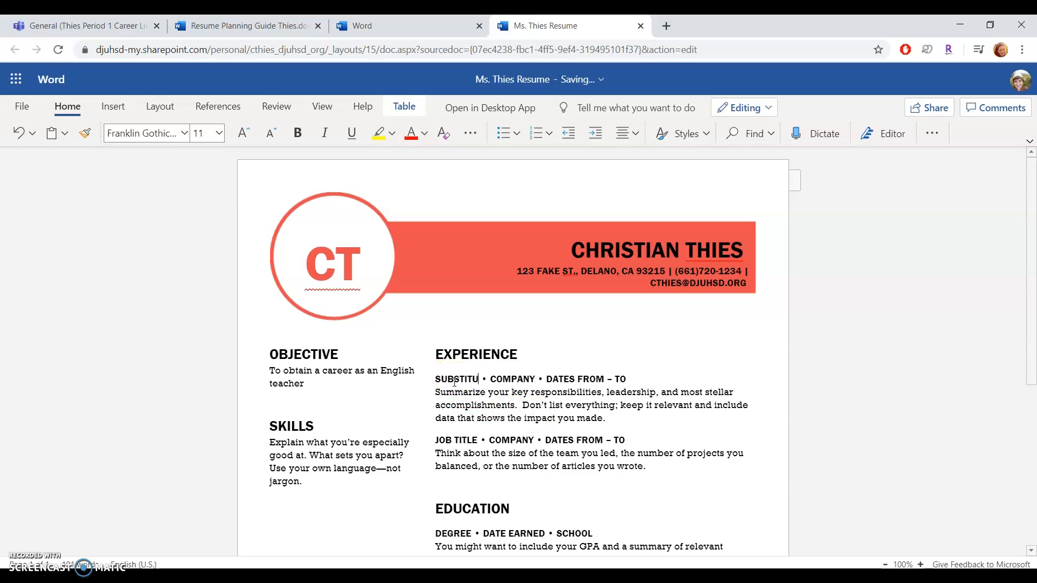
{"action": "type", "text": "TE"}
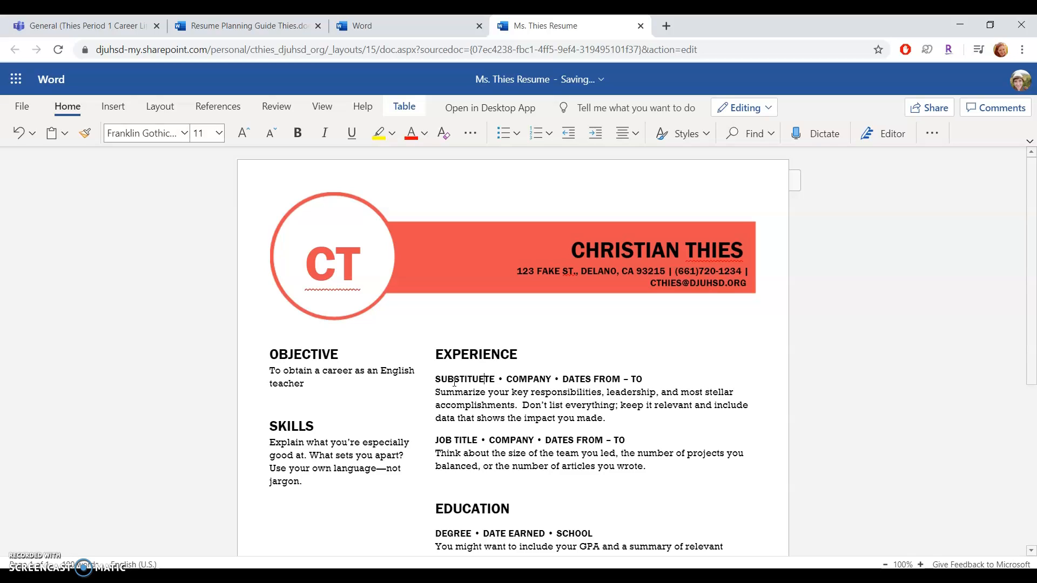
{"action": "key", "text": "Left"}
{"action": "key", "text": "Left"}
{"action": "key", "text": "BackSpace"}
{"action": "left_click", "coordinate": [536, 401]}
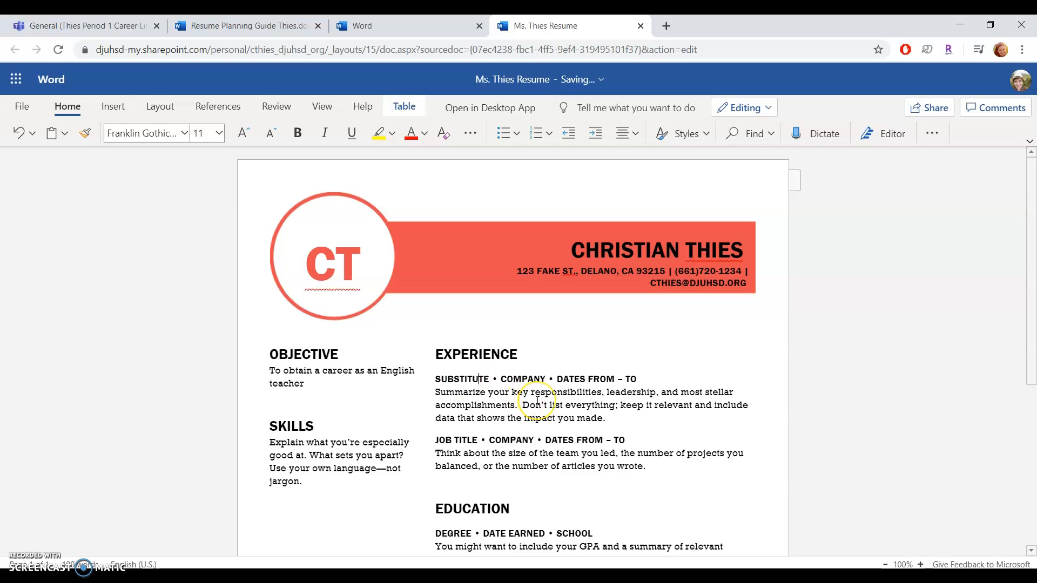
{"action": "type", "text": "TEACHER"}
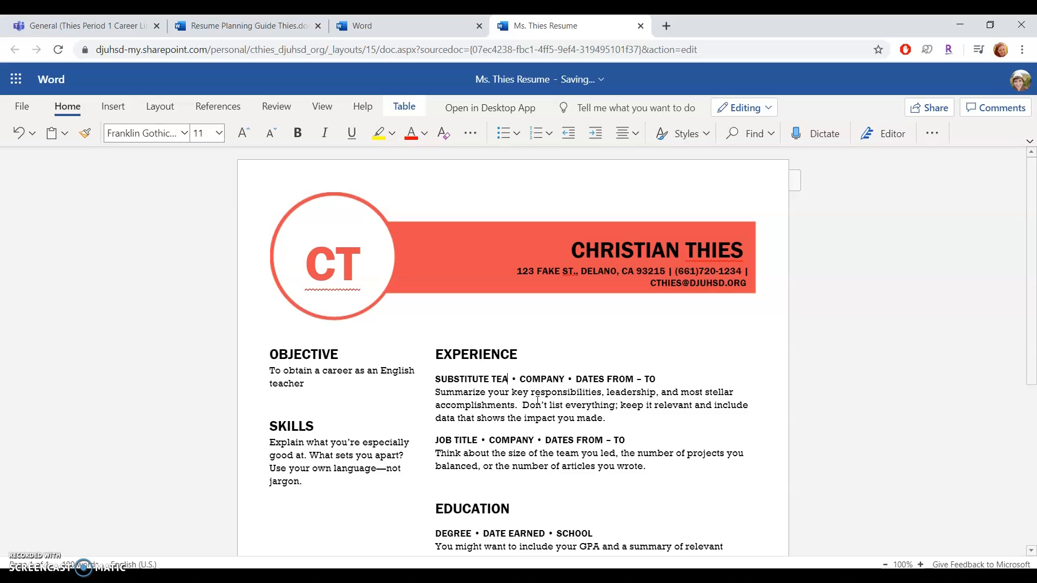
Step: Fill in company DJUHSD and dates 2012 – 2015 for the first job
{"action": "double_click", "coordinate": [567, 379]}
{"action": "type", "text": "DE"}
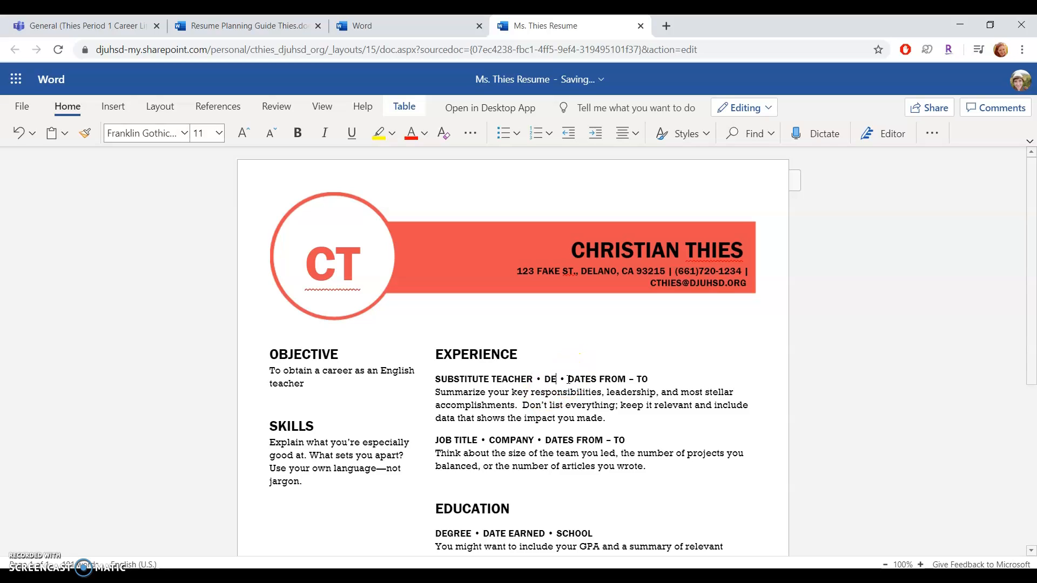
{"action": "key", "text": "Delete"}
{"action": "type", "text": "JUS"}
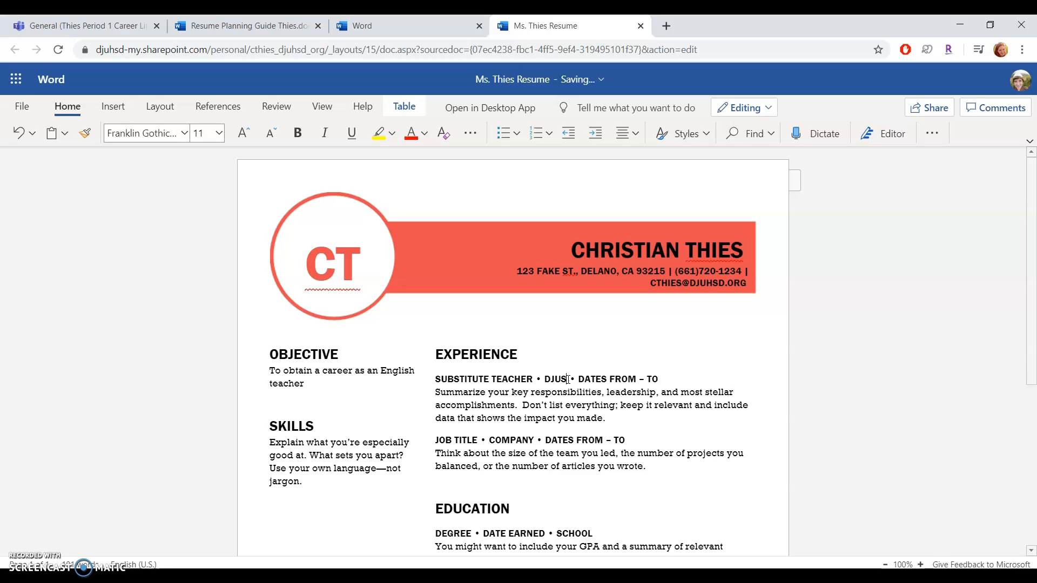
{"action": "type", "text": "HSD"}
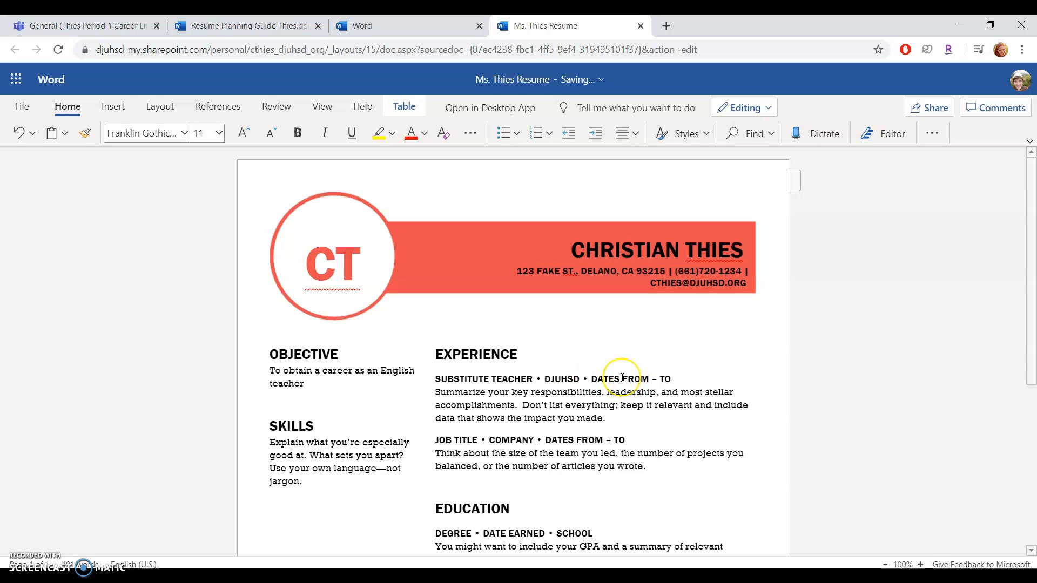
{"action": "left_click", "coordinate": [622, 376]}
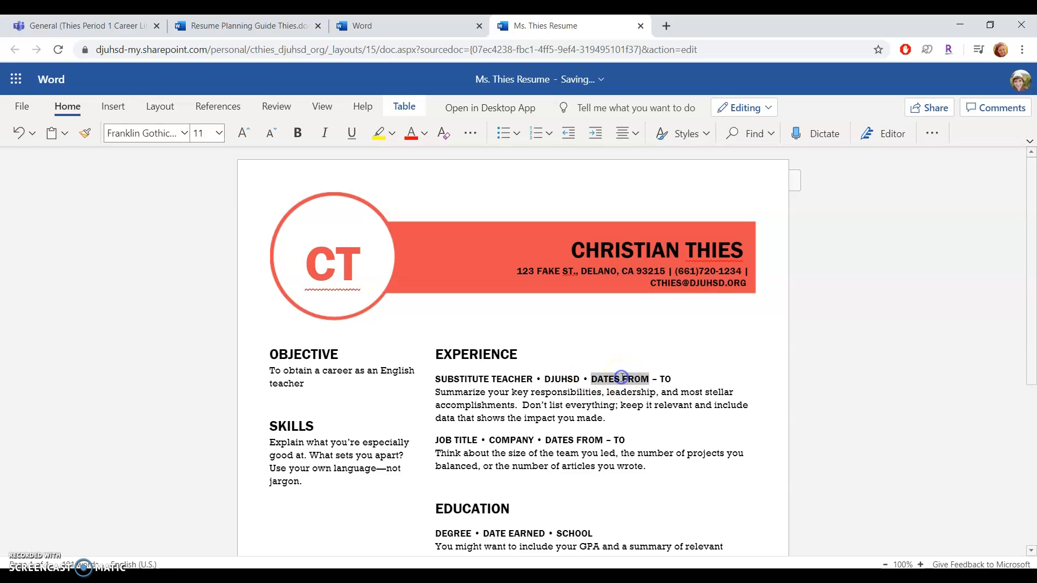
{"action": "type", "text": "2012"}
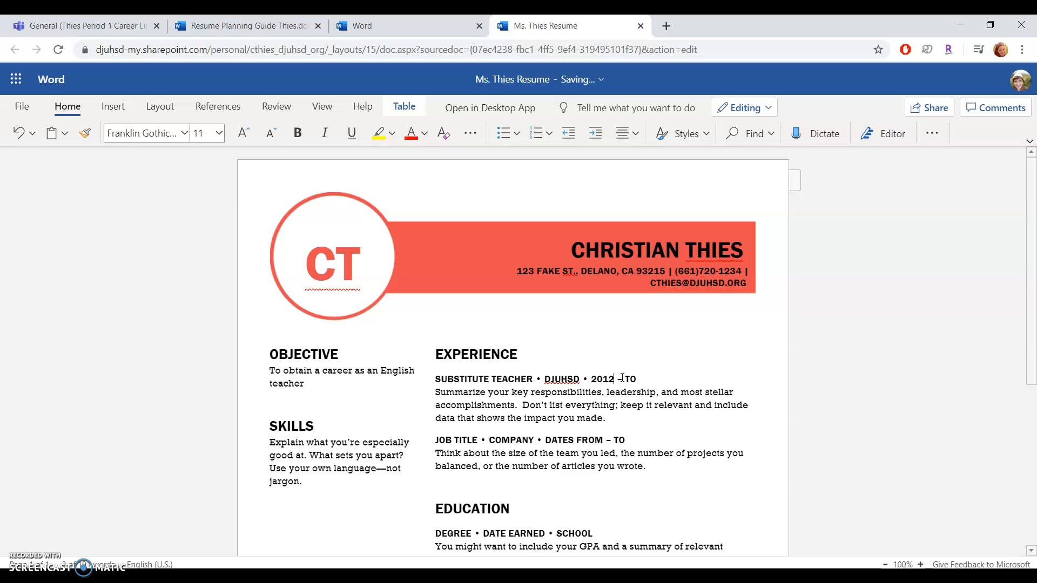
{"action": "left_click", "coordinate": [622, 377]}
{"action": "type", "text": "2015"}
{"action": "left_click", "coordinate": [512, 399]}
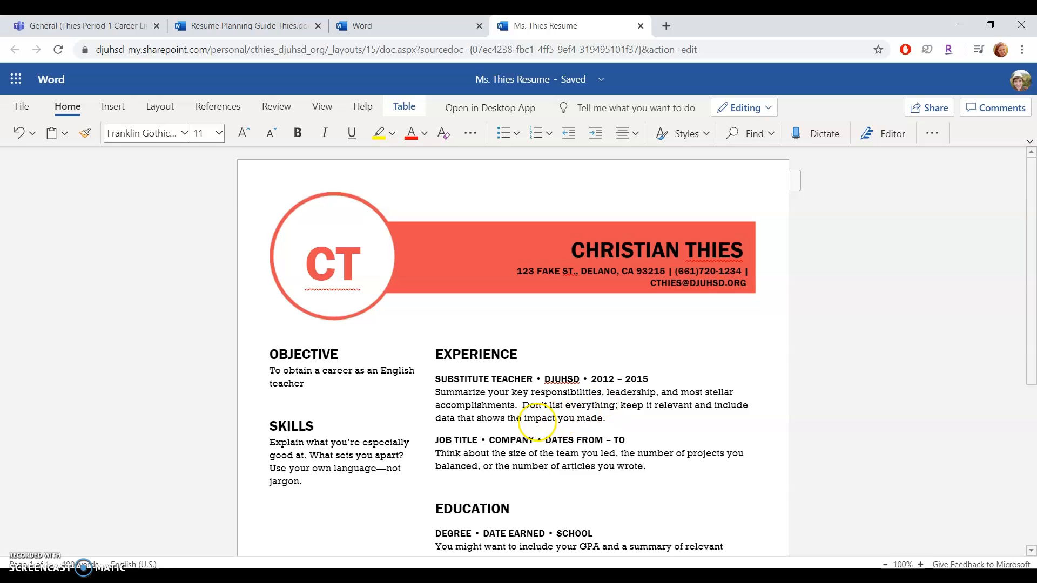
Step: After checking the guide's job duties, bullet the first job's description and type 'Blah blah blah'
{"action": "left_click", "coordinate": [259, 27]}
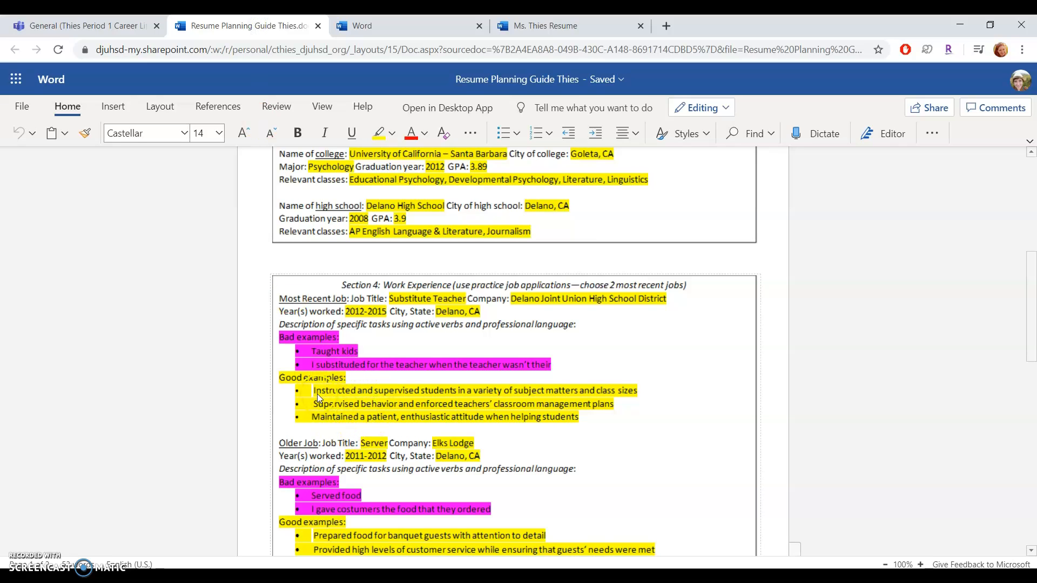
{"action": "scroll", "coordinate": [580, 416], "scroll_direction": "down", "scroll_amount": 1}
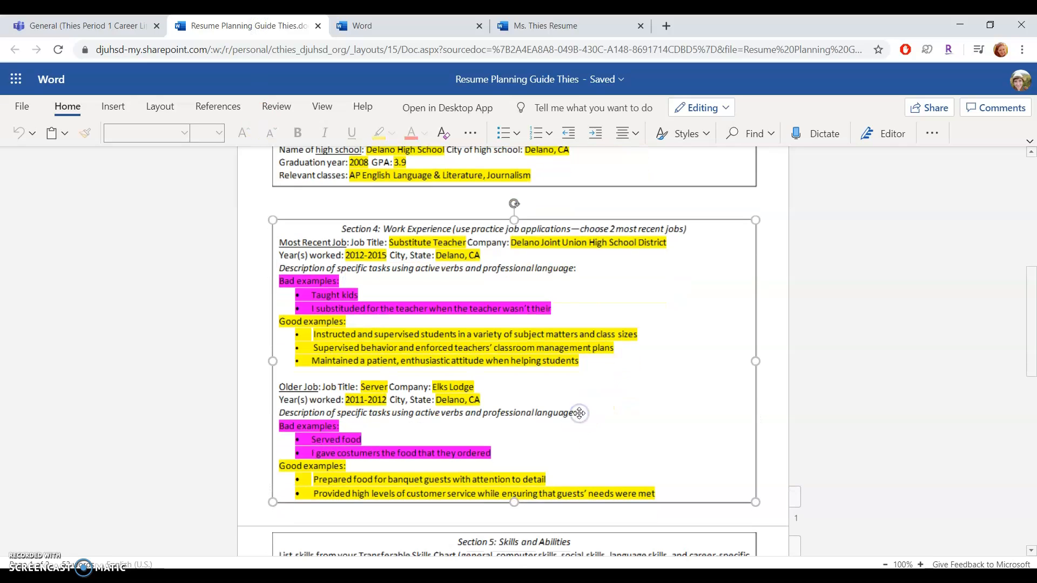
{"action": "left_click", "coordinate": [475, 354]}
{"action": "left_click", "coordinate": [521, 30]}
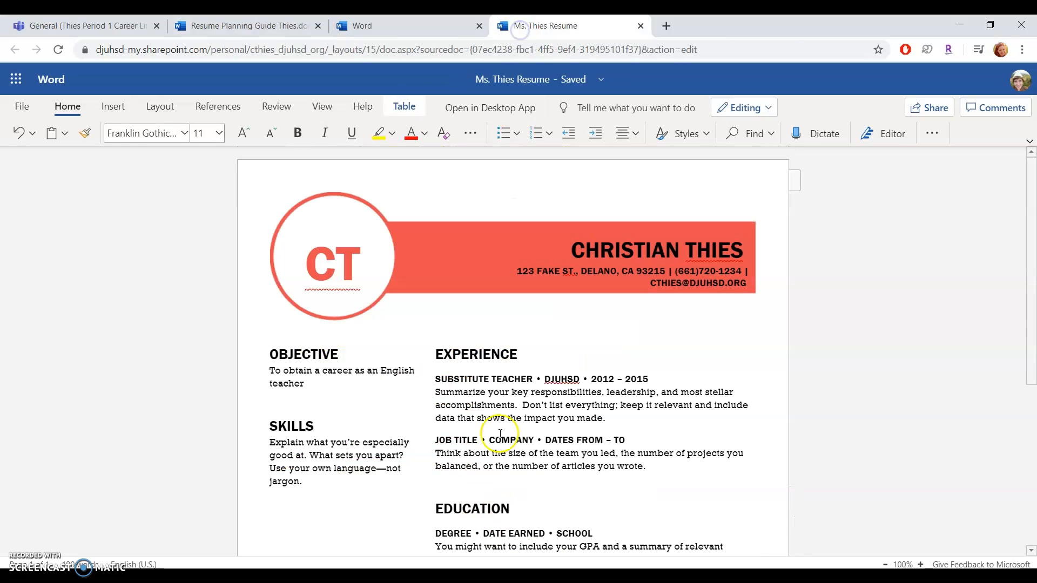
{"action": "left_click", "coordinate": [267, 27]}
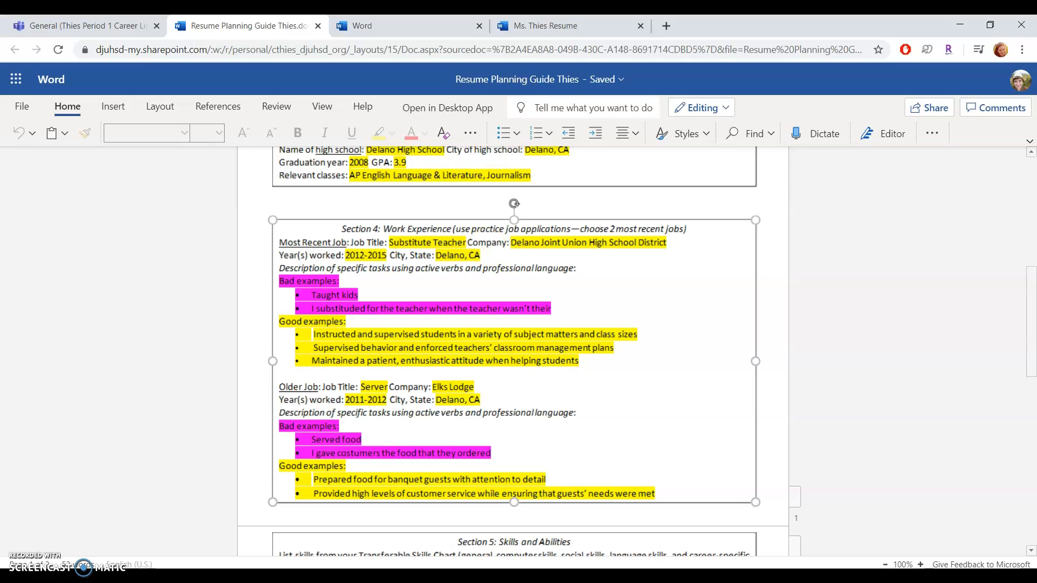
{"action": "left_click", "coordinate": [568, 26]}
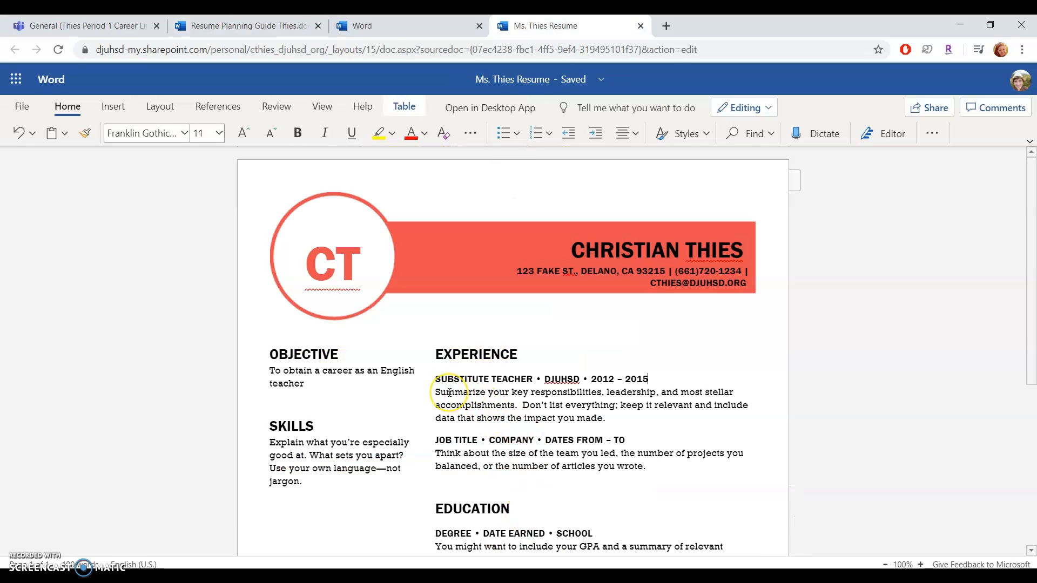
{"action": "scroll", "coordinate": [450, 392], "scroll_direction": "down", "scroll_amount": 2}
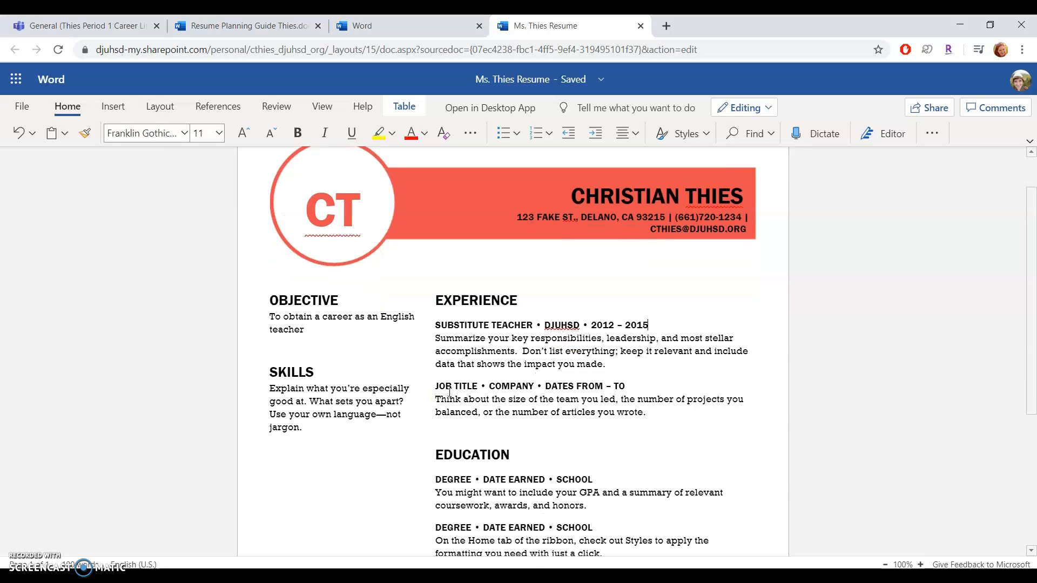
{"action": "left_click", "coordinate": [479, 313]}
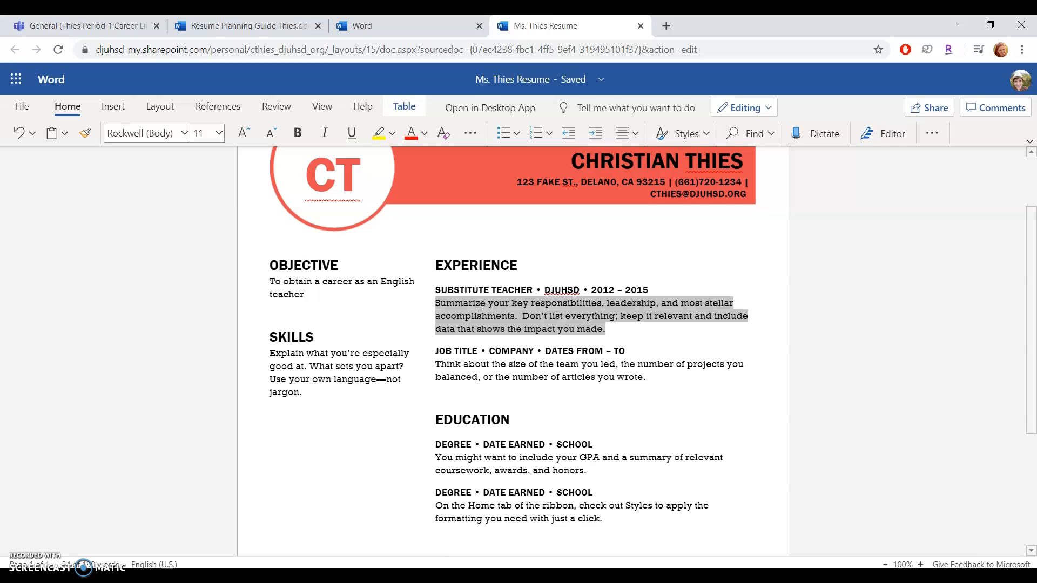
{"action": "left_click", "coordinate": [502, 133]}
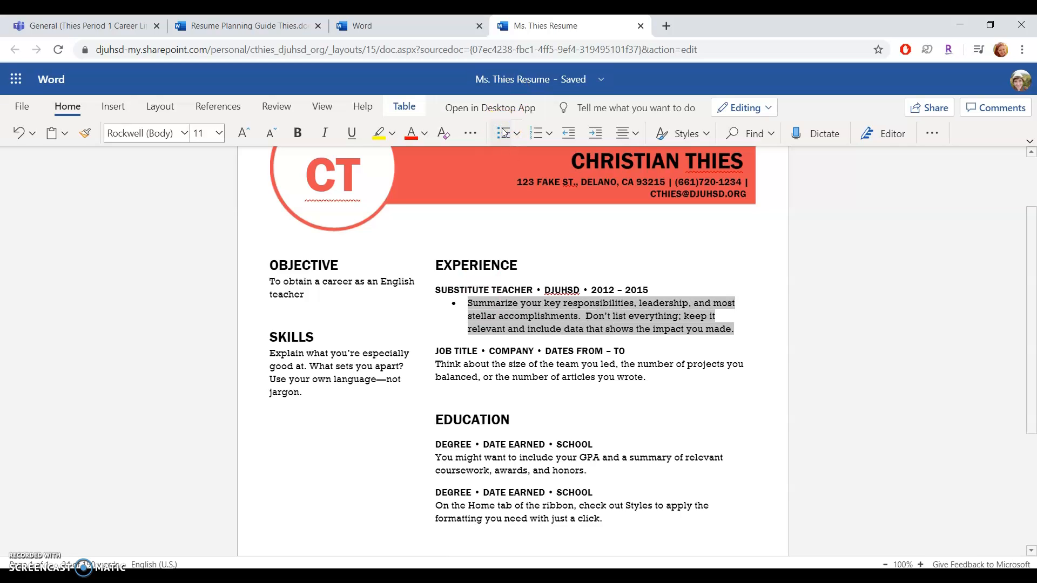
{"action": "type", "text": "Blah blah blah"}
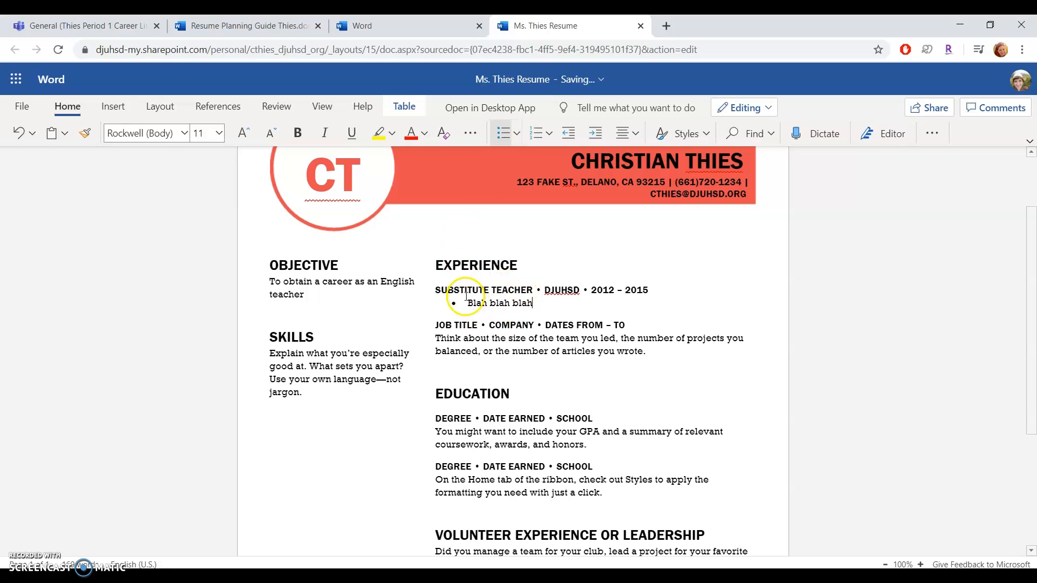
{"action": "left_click", "coordinate": [528, 349]}
{"action": "scroll", "coordinate": [528, 348], "scroll_direction": "down", "scroll_amount": 2}
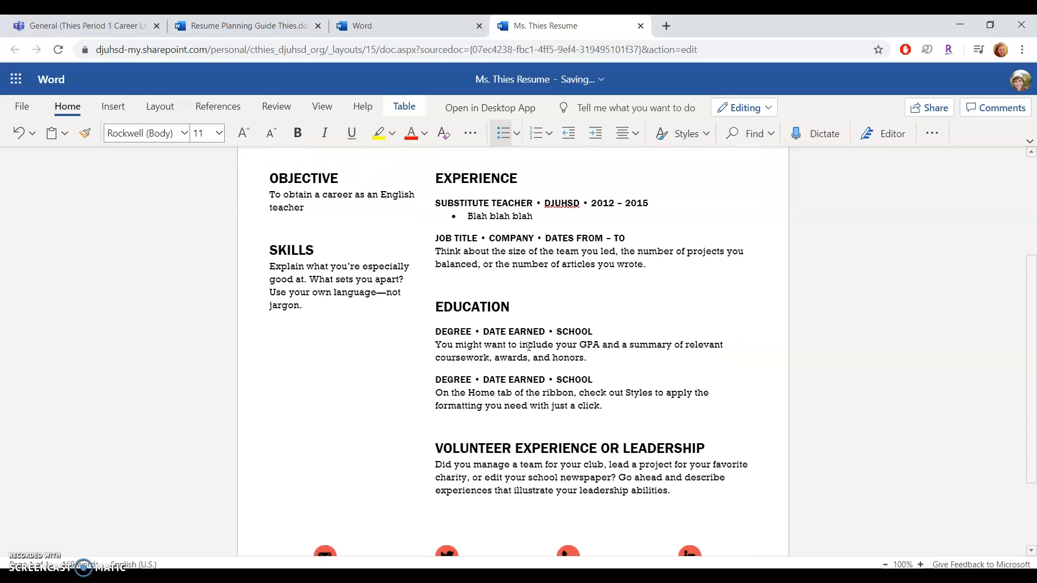
{"action": "left_click", "coordinate": [338, 278]}
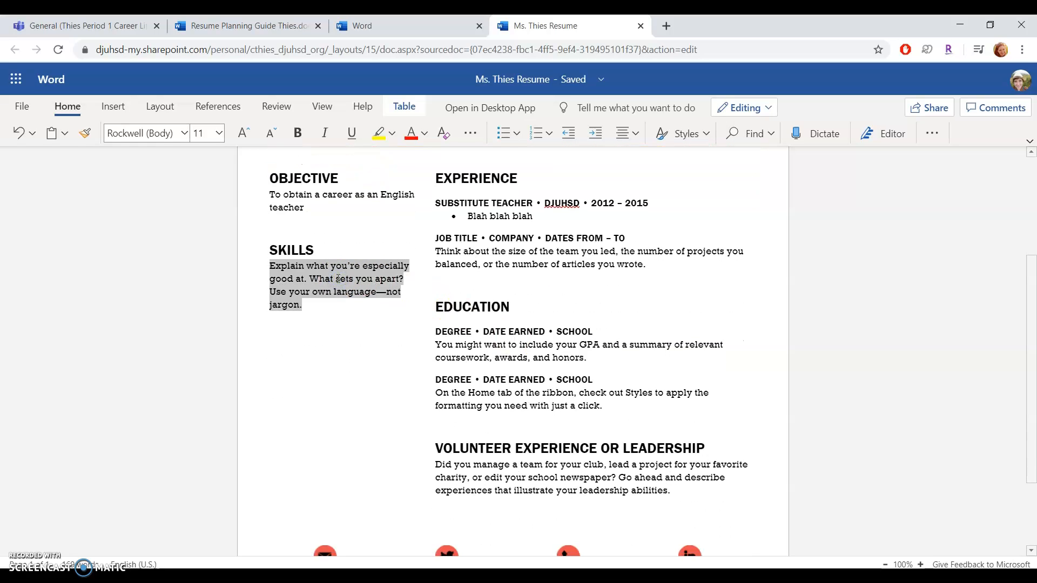
{"action": "left_click", "coordinate": [507, 133]}
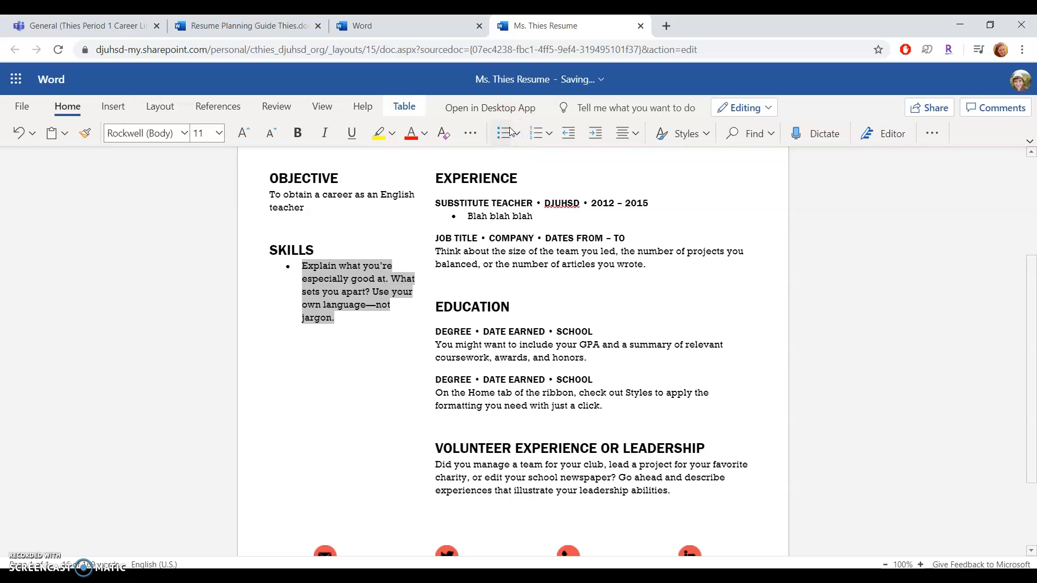
{"action": "type", "text": "Active Listening"}
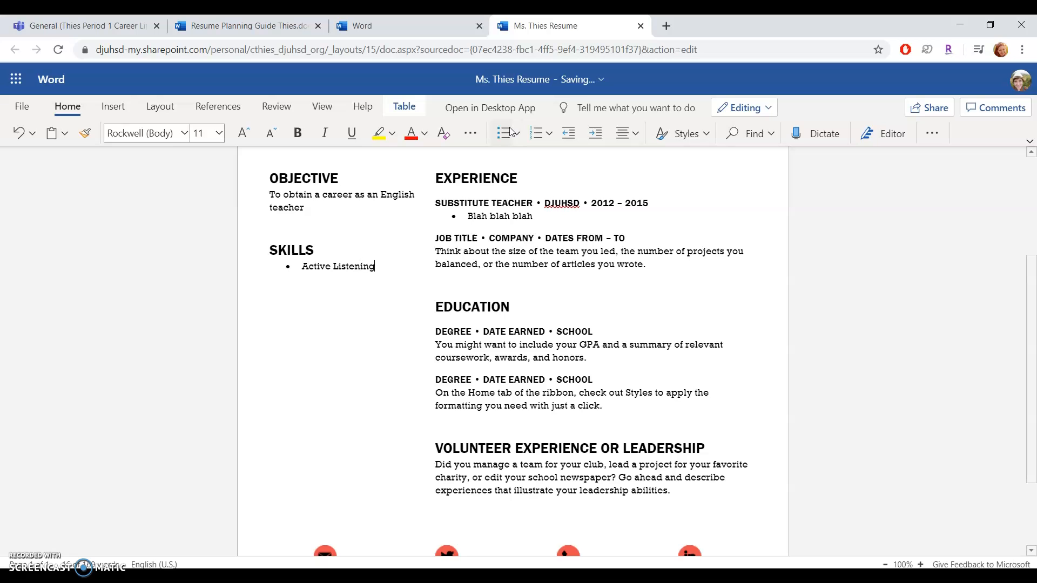
{"action": "left_click", "coordinate": [254, 26]}
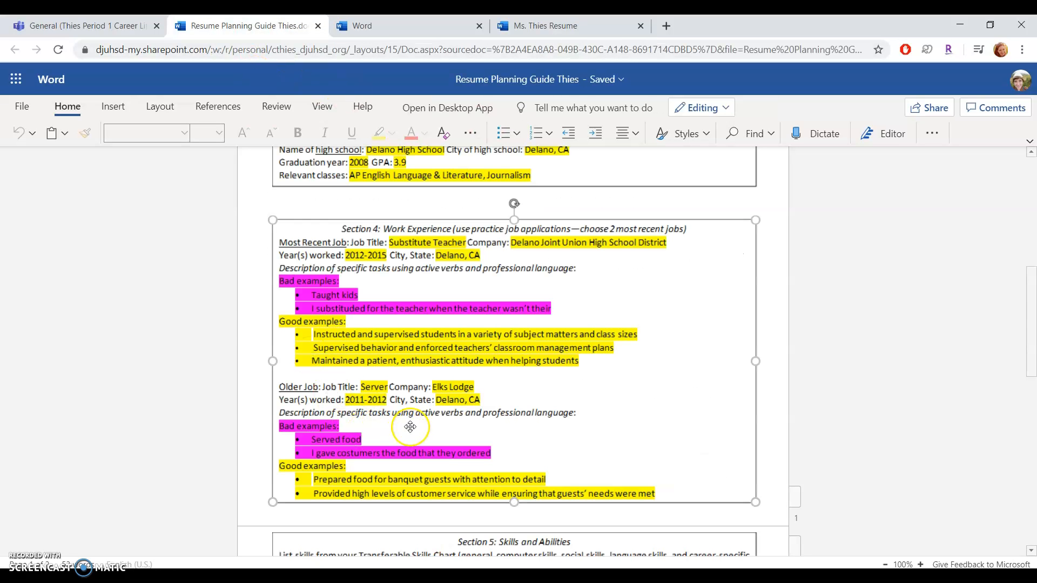
{"action": "scroll", "coordinate": [411, 427], "scroll_direction": "down", "scroll_amount": 3}
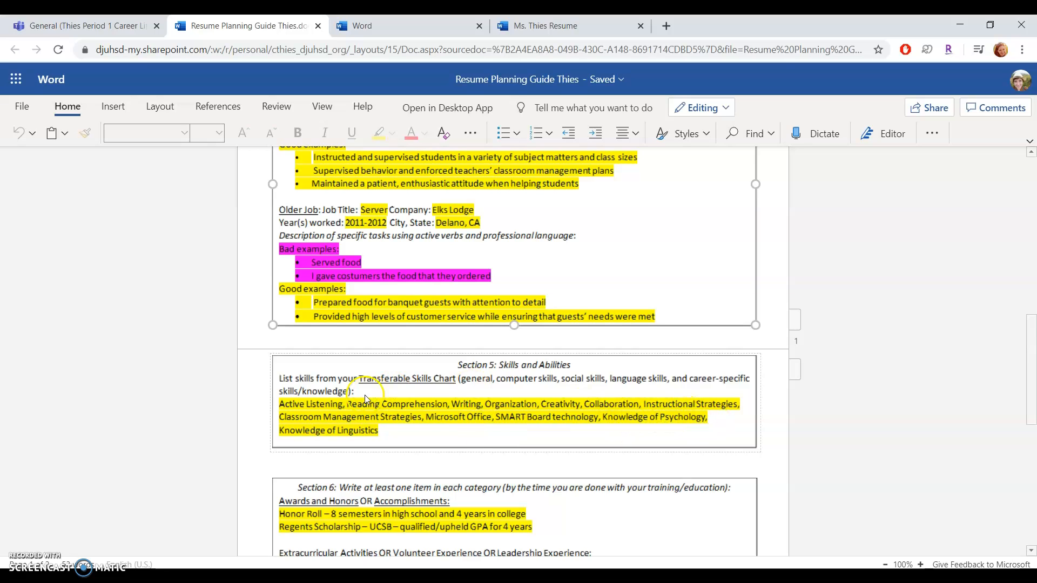
{"action": "left_click", "coordinate": [545, 25]}
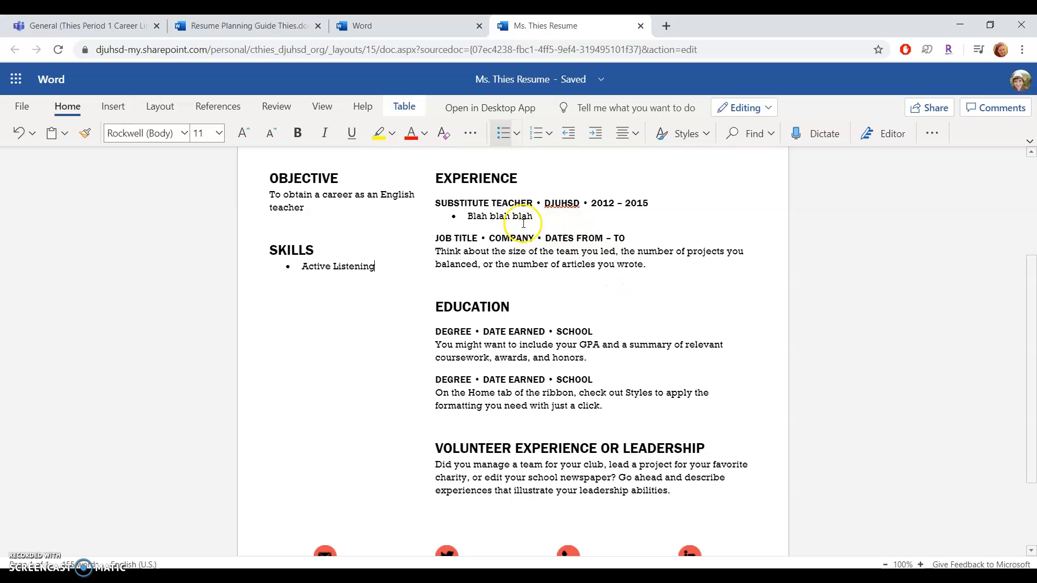
{"action": "left_click", "coordinate": [459, 238]}
Step: Enter the second job line as SERVER • ELKS LODGE • 2011 – 2012, using the planning guide
{"action": "left_click", "coordinate": [249, 26]}
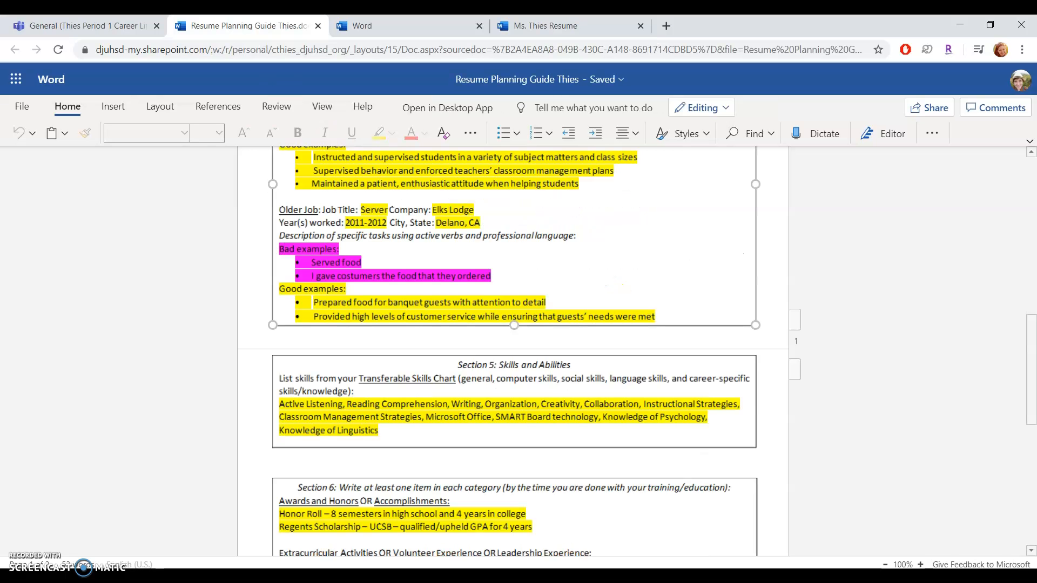
{"action": "left_click", "coordinate": [545, 26]}
{"action": "type", "text": "SERVIER • COMPANY • DATES FROM – TO"}
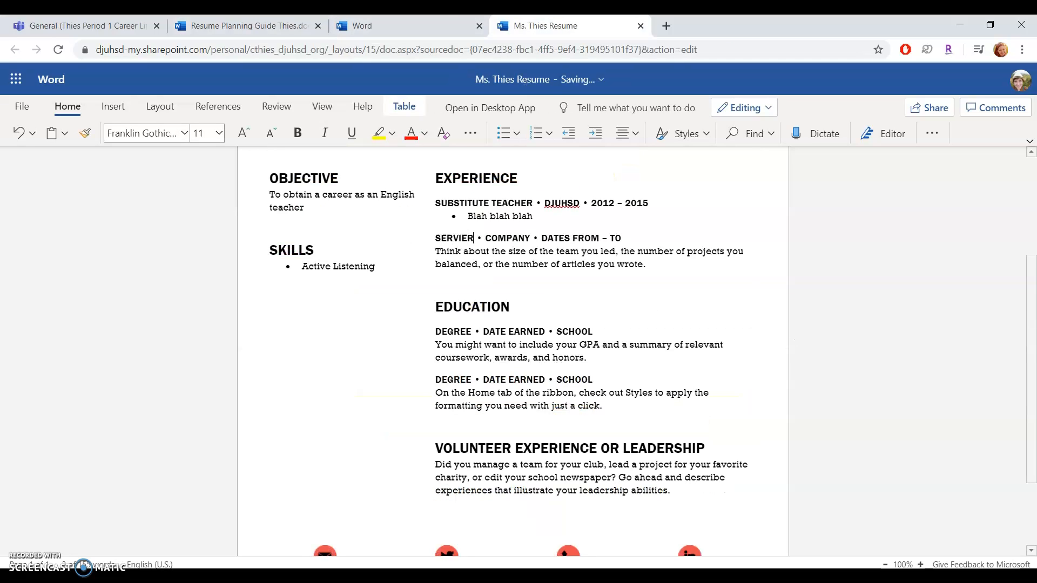
{"action": "key", "text": "BackSpace"}
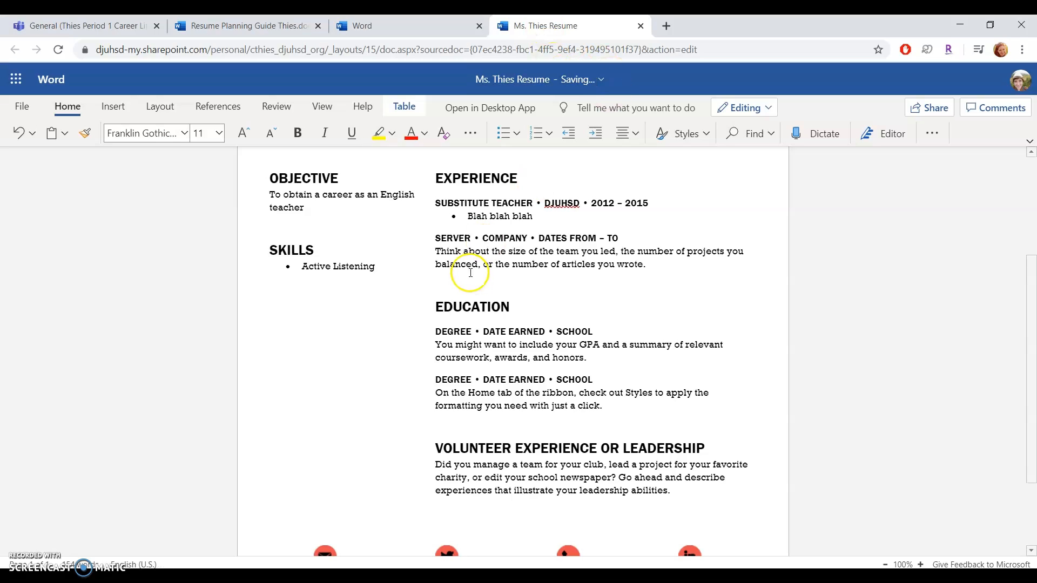
{"action": "left_click", "coordinate": [567, 237]}
{"action": "type", "text": "2011"}
{"action": "left_click", "coordinate": [576, 238]}
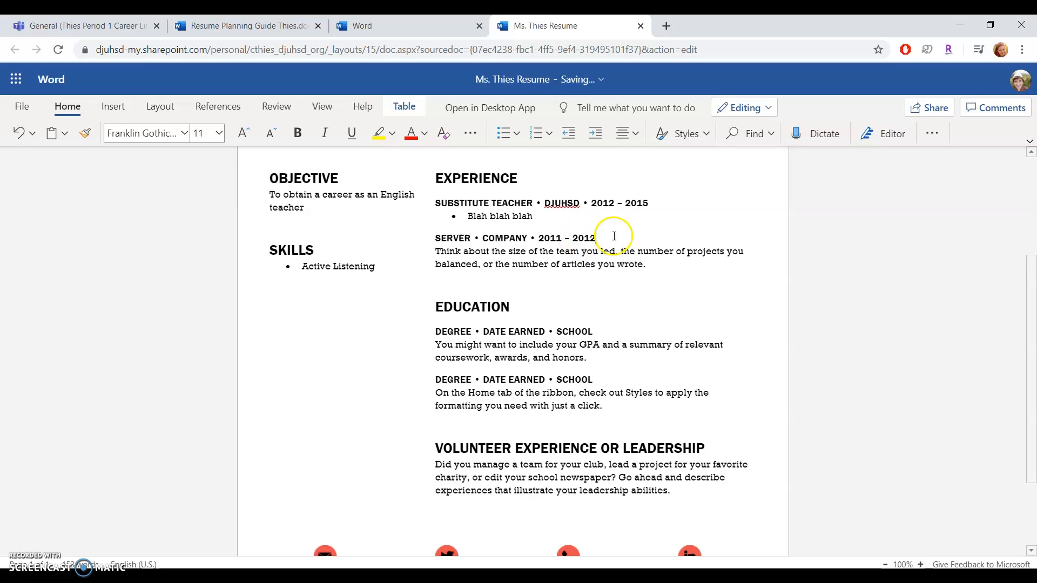
{"action": "left_click", "coordinate": [510, 238]}
{"action": "type", "text": "ELKS LODGE"}
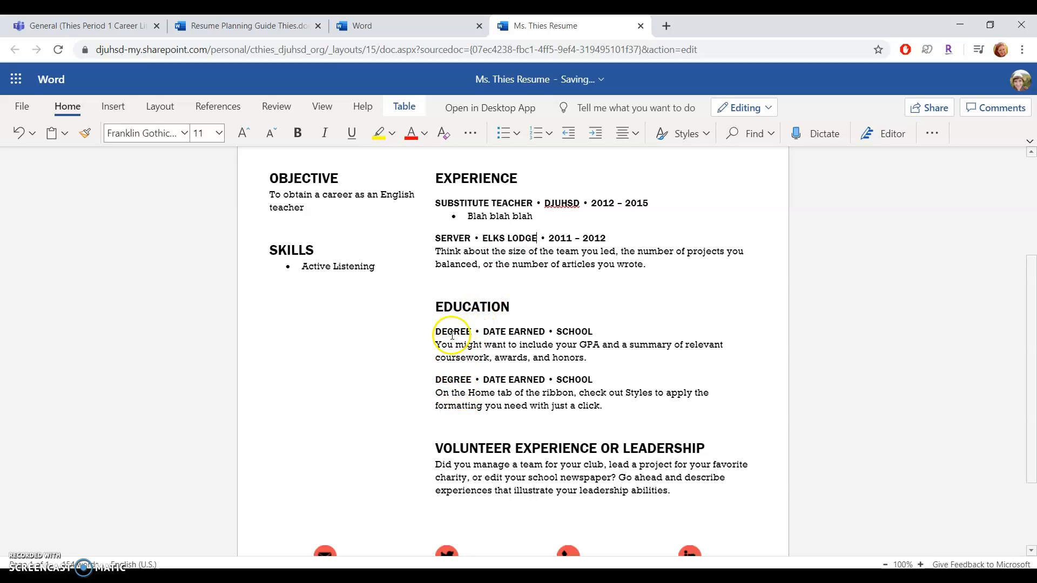
Step: Fill the first education entry as BACHELORS DEGREE • 2012 • UC SANTA BARBARA
{"action": "double_click", "coordinate": [451, 330]}
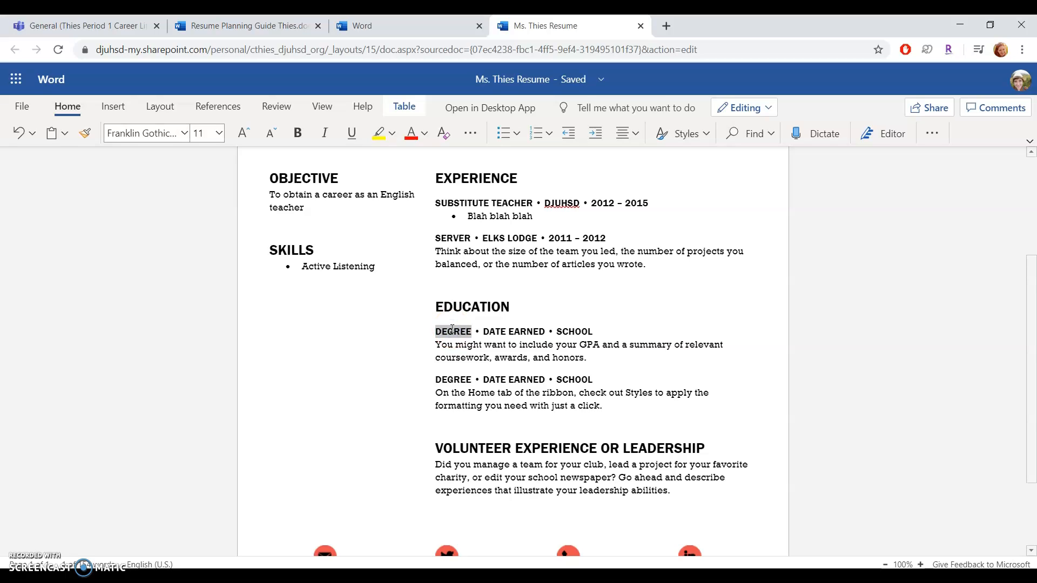
{"action": "type", "text": "UC"}
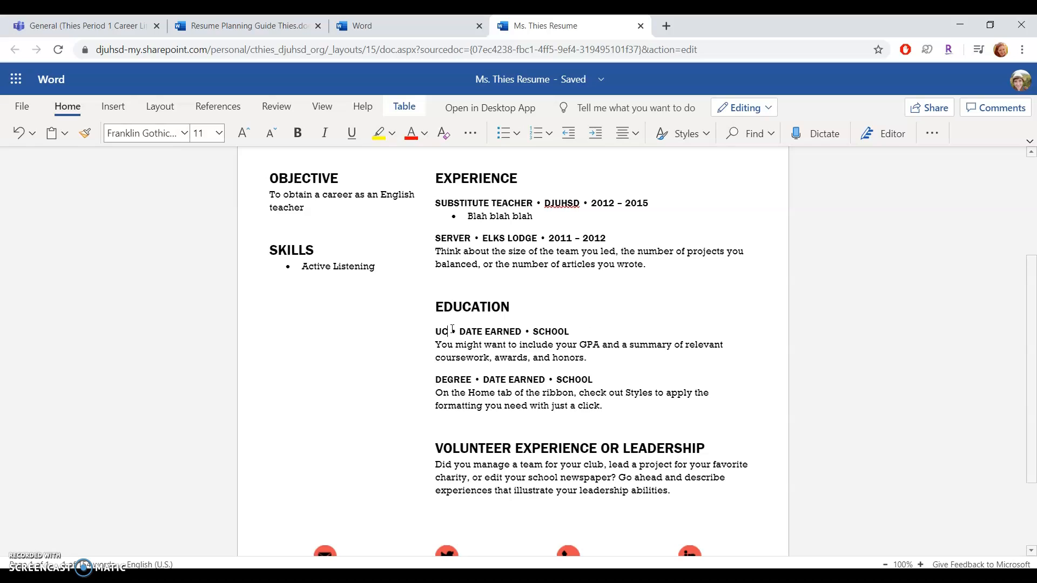
{"action": "type", "text": " STA"}
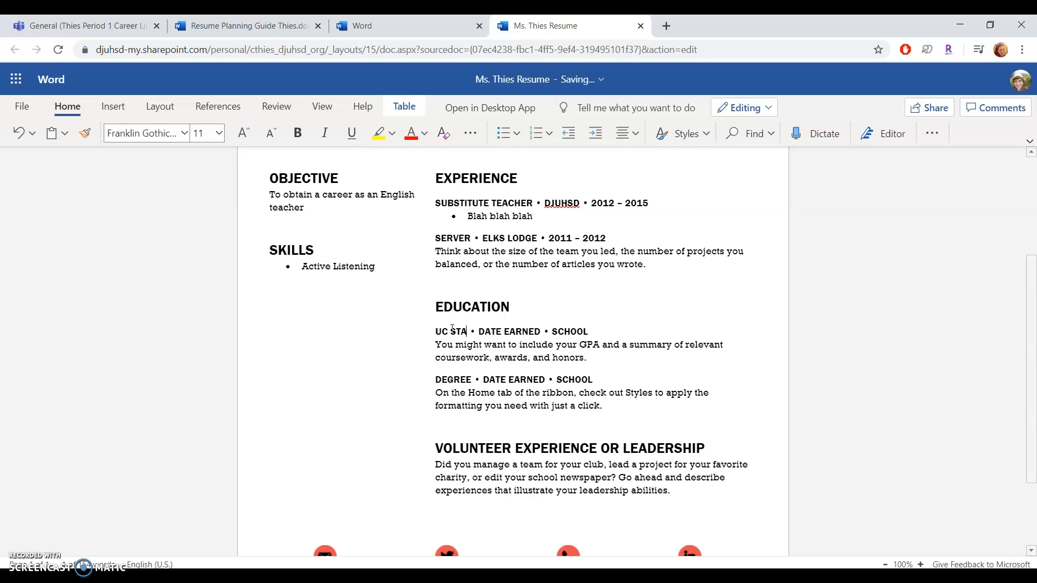
{"action": "key", "text": "BackSpace"}
{"action": "key", "text": "BackSpace"}
{"action": "type", "text": "ANTA BARBARA"}
{"action": "left_click", "coordinate": [575, 335]}
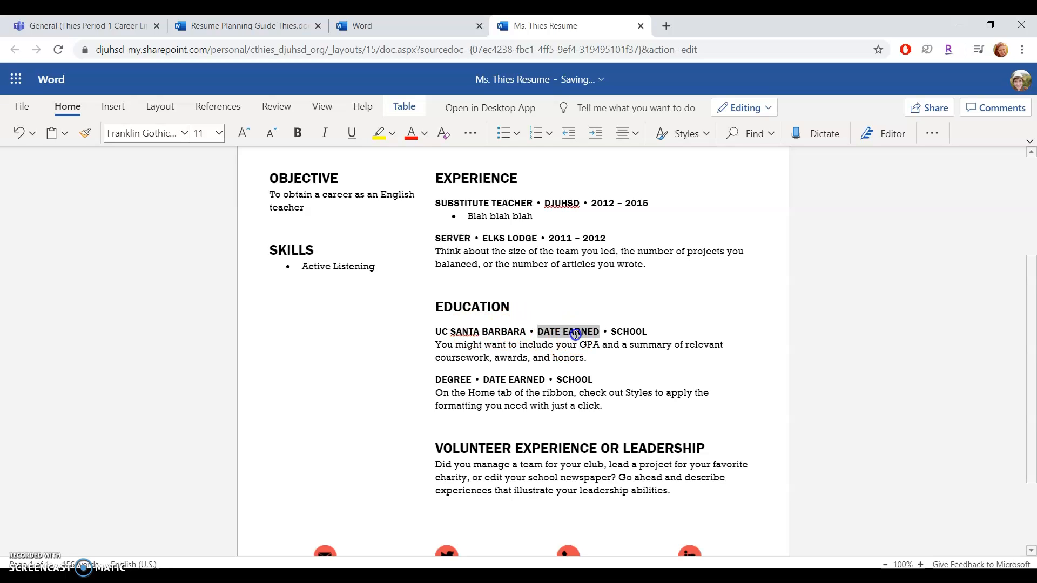
{"action": "type", "text": "2012"}
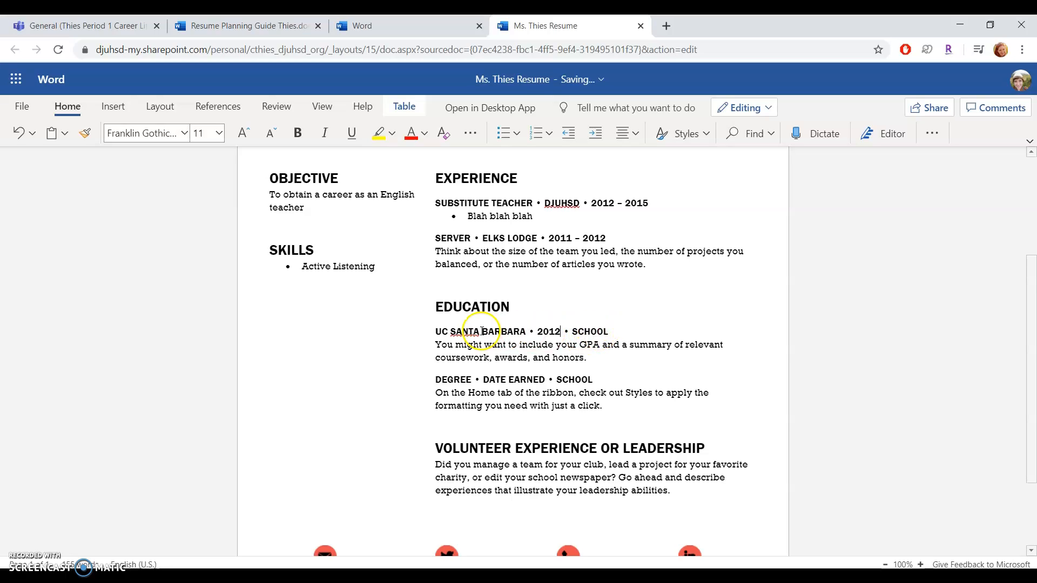
{"action": "left_click_drag", "start_coordinate": [438, 330], "coordinate": [523, 329]}
{"action": "type", "text": "BA"}
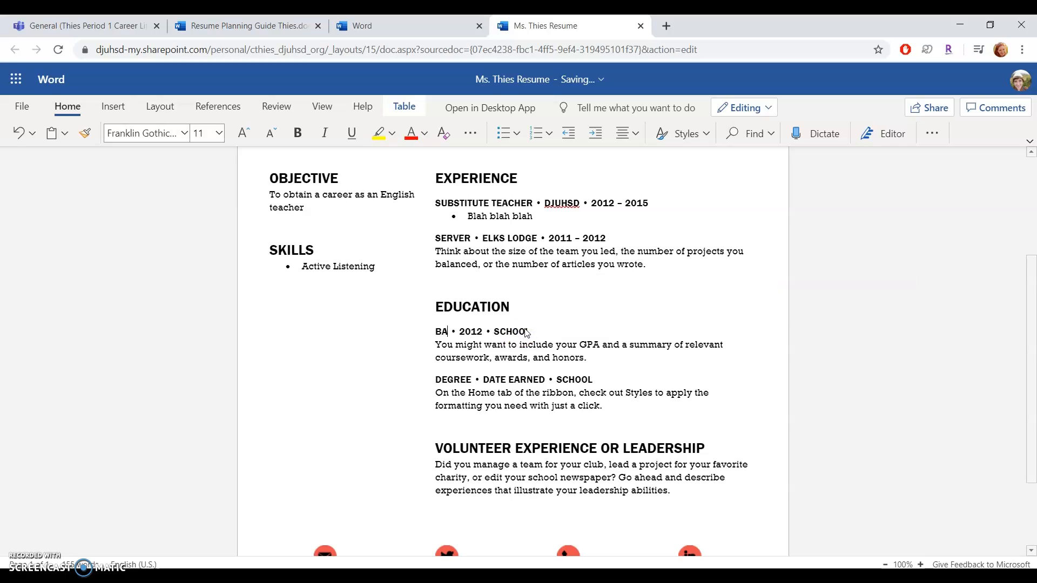
{"action": "type", "text": "CHELORS"}
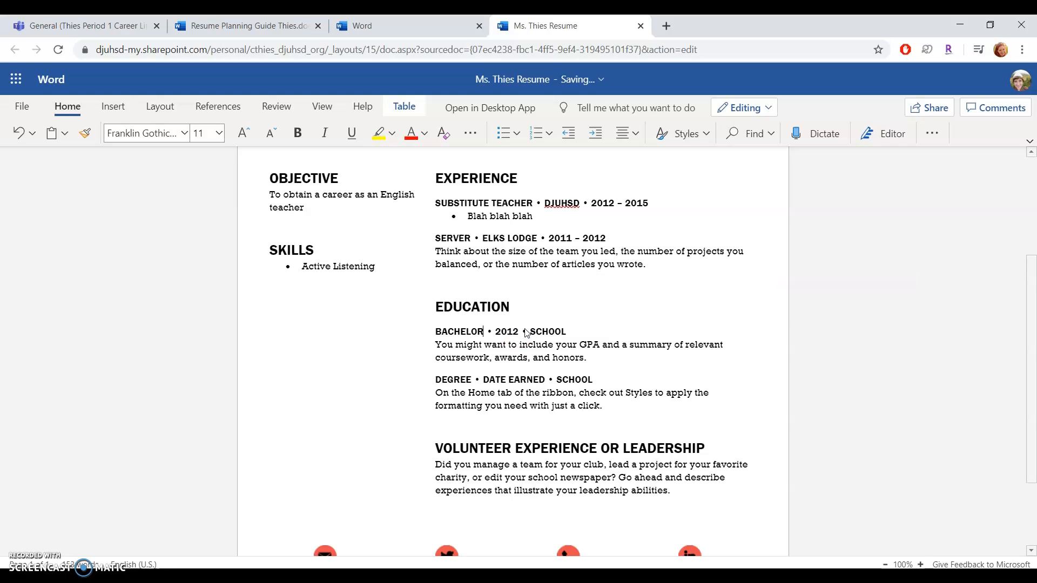
{"action": "type", "text": " DEGREE"}
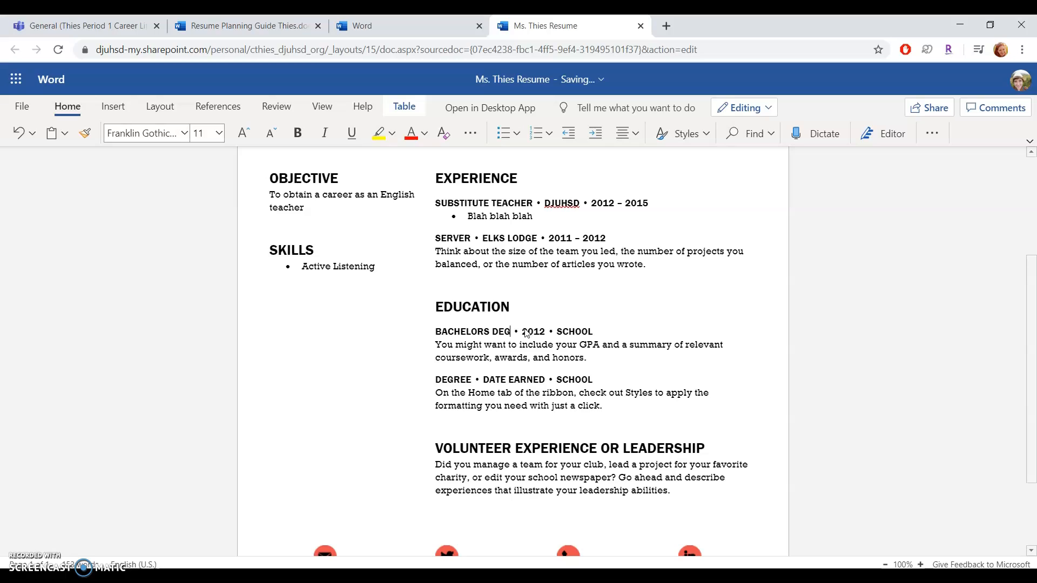
{"action": "left_click", "coordinate": [588, 326]}
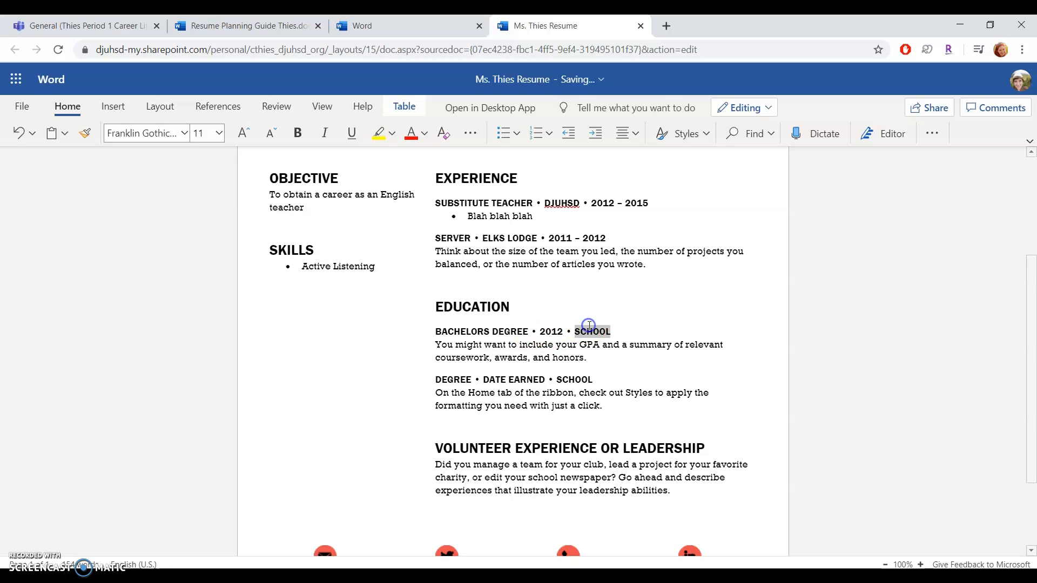
{"action": "type", "text": "UC SANTA BARBARA"}
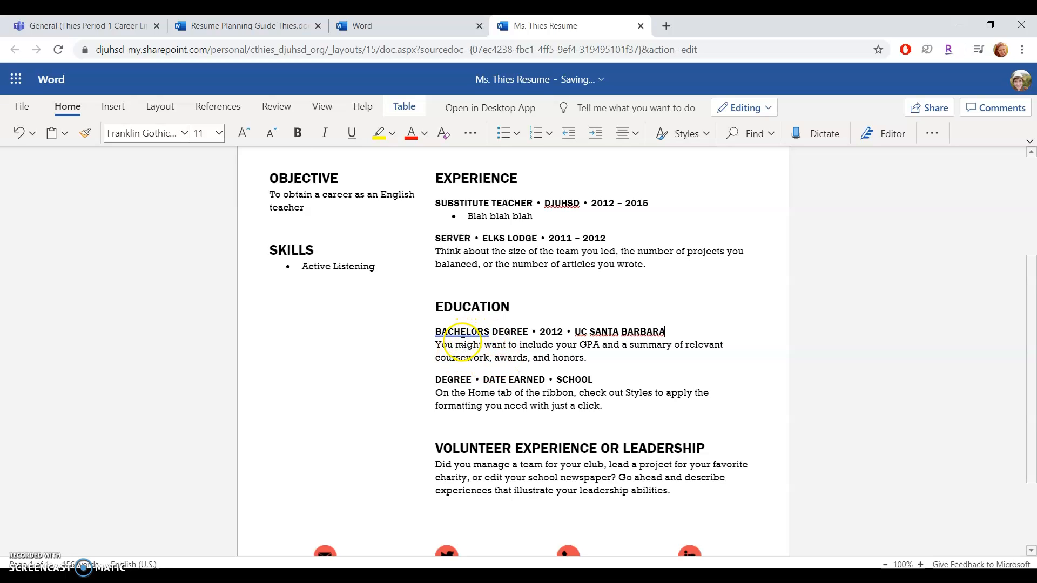
{"action": "left_click", "coordinate": [243, 25]}
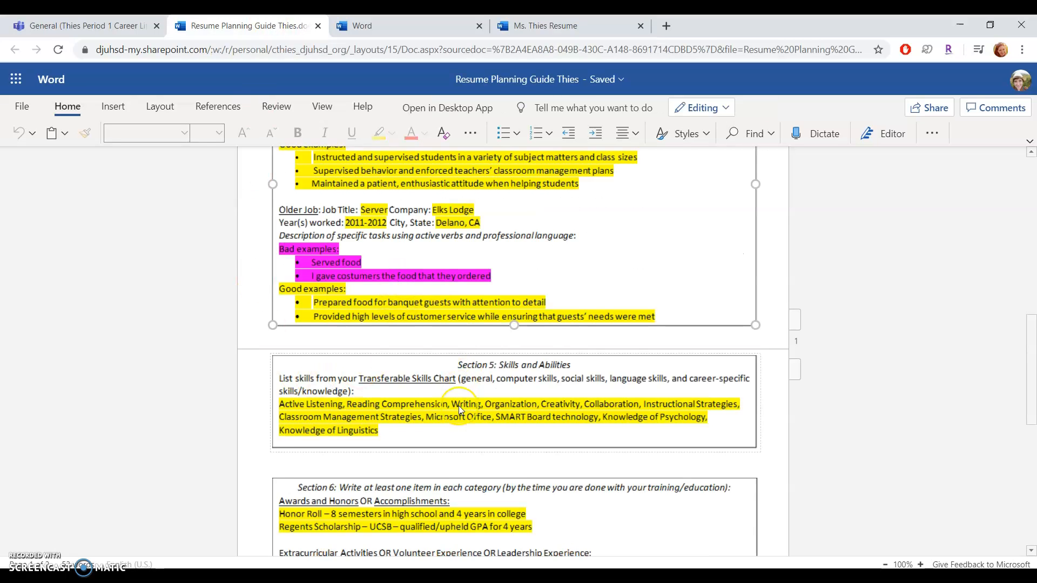
Step: Fill the second education entry as HIGH SCHOOL DIPLOMA • 2008 • DELANO HIGH SCHOOL
{"action": "scroll", "coordinate": [460, 411], "scroll_direction": "up", "scroll_amount": 5}
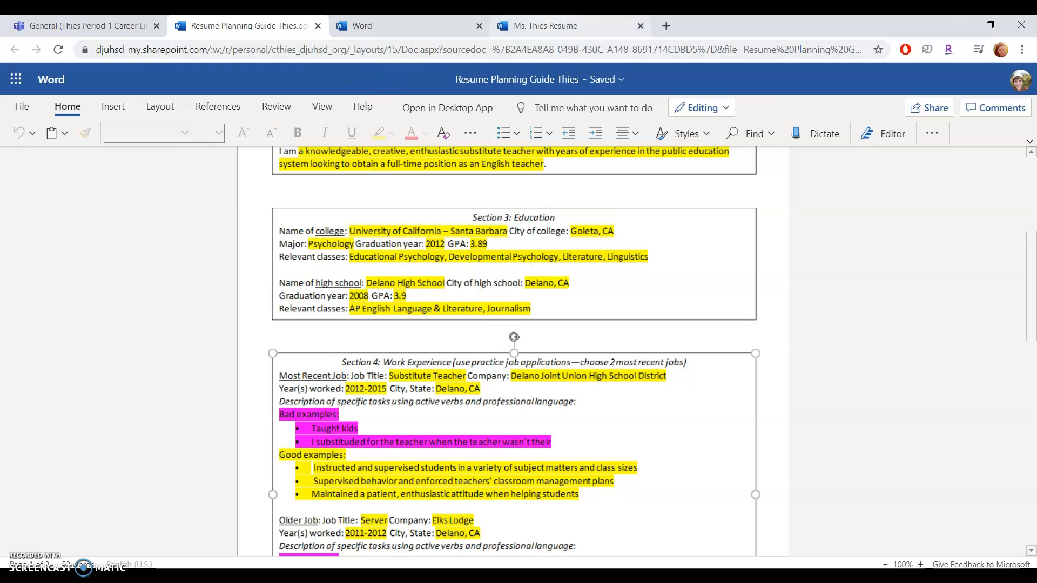
{"action": "key", "text": "ctrl+4"}
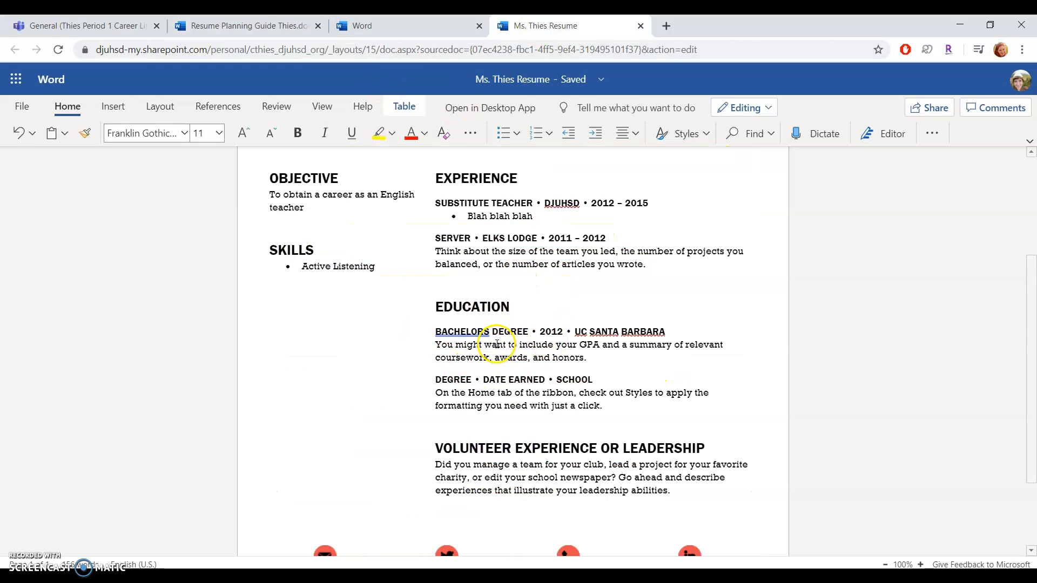
{"action": "left_click", "coordinate": [465, 347]}
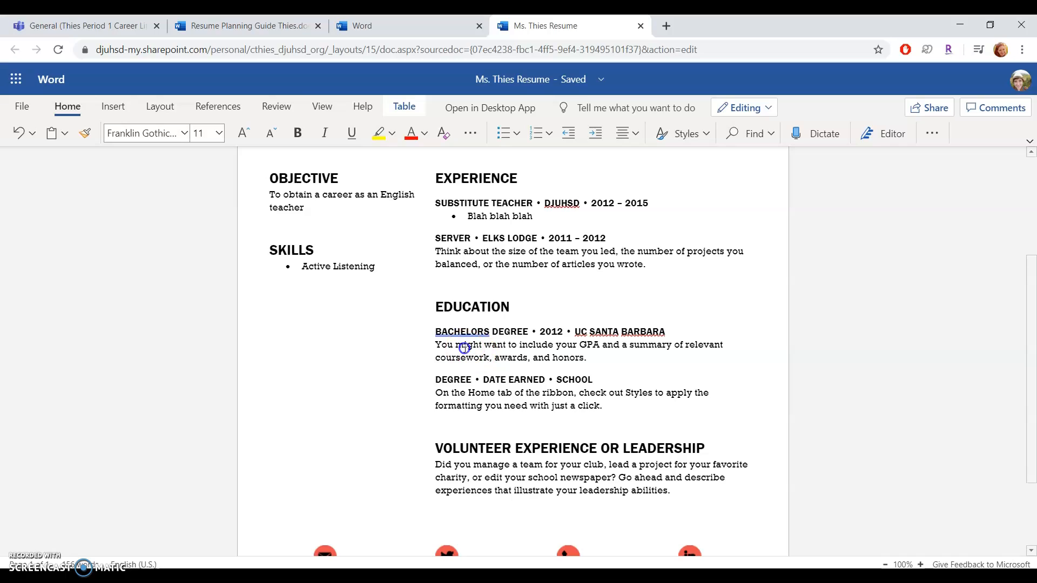
{"action": "left_click", "coordinate": [451, 379]}
{"action": "type", "text": "HIGH SCHOOL D"}
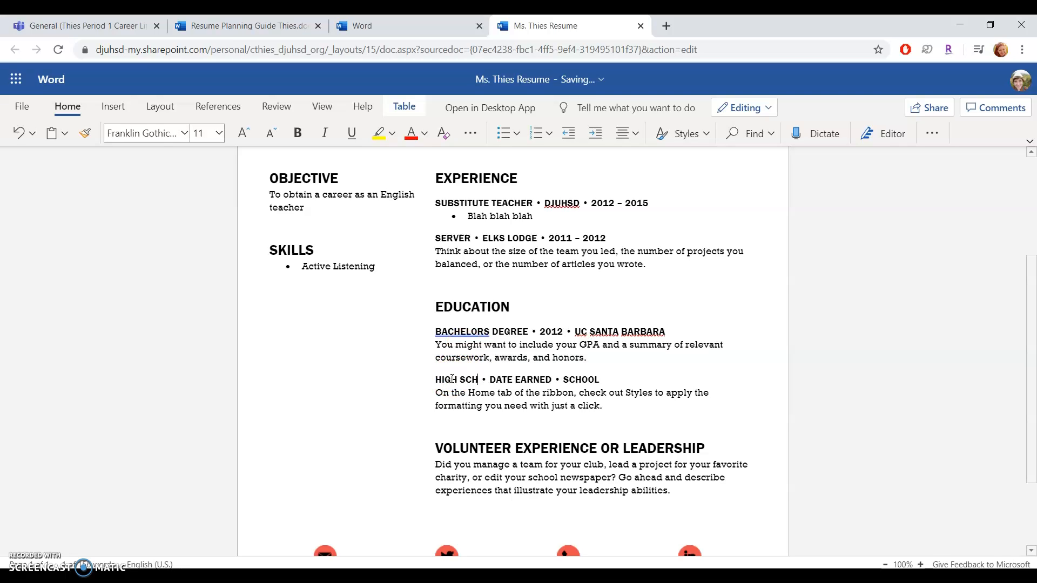
{"action": "type", "text": "IPLOMA"}
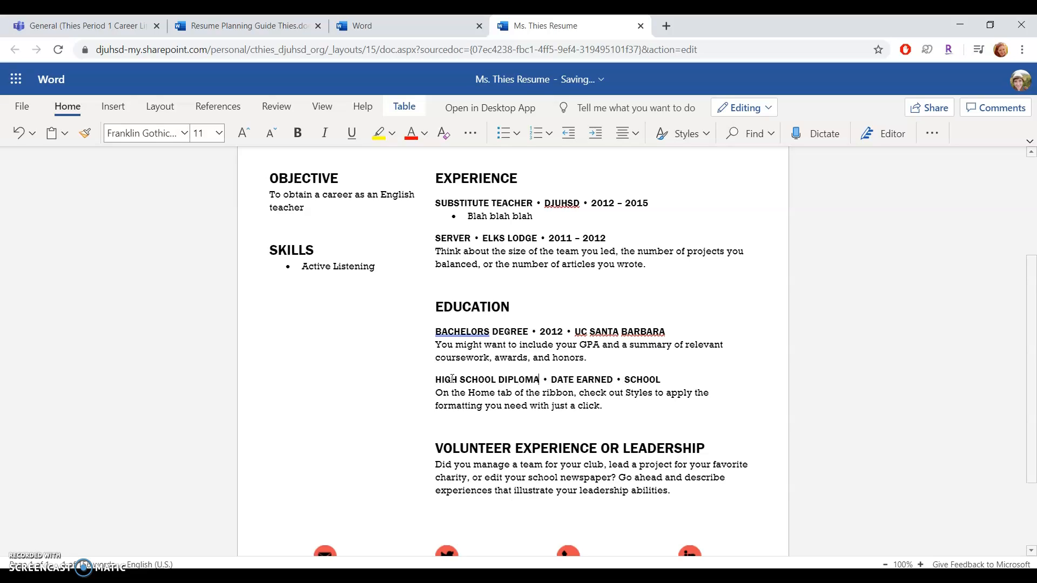
{"action": "left_click", "coordinate": [597, 378]}
{"action": "type", "text": "2008"}
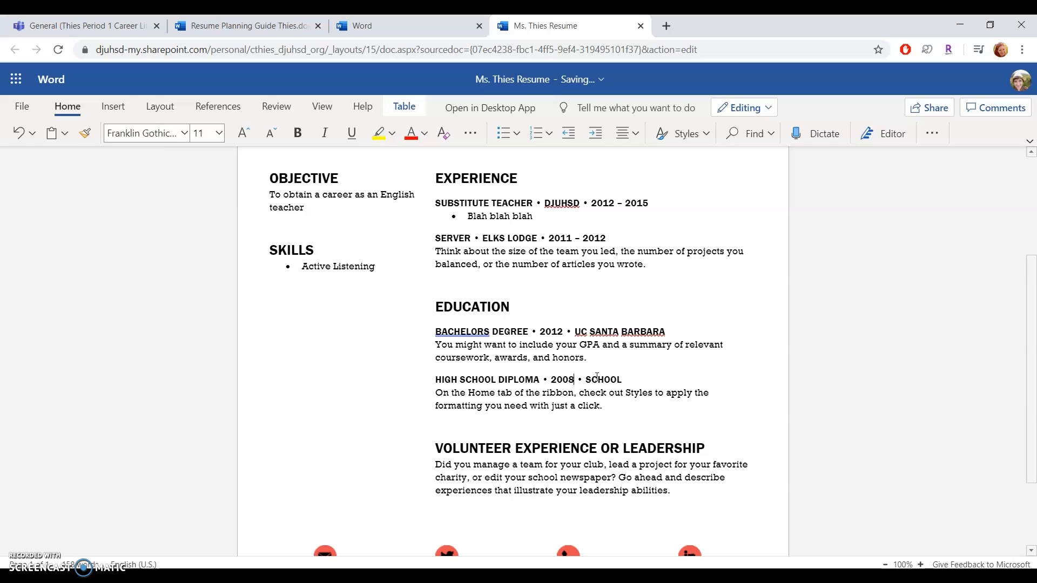
{"action": "left_click", "coordinate": [610, 379]}
{"action": "type", "text": "DLE"}
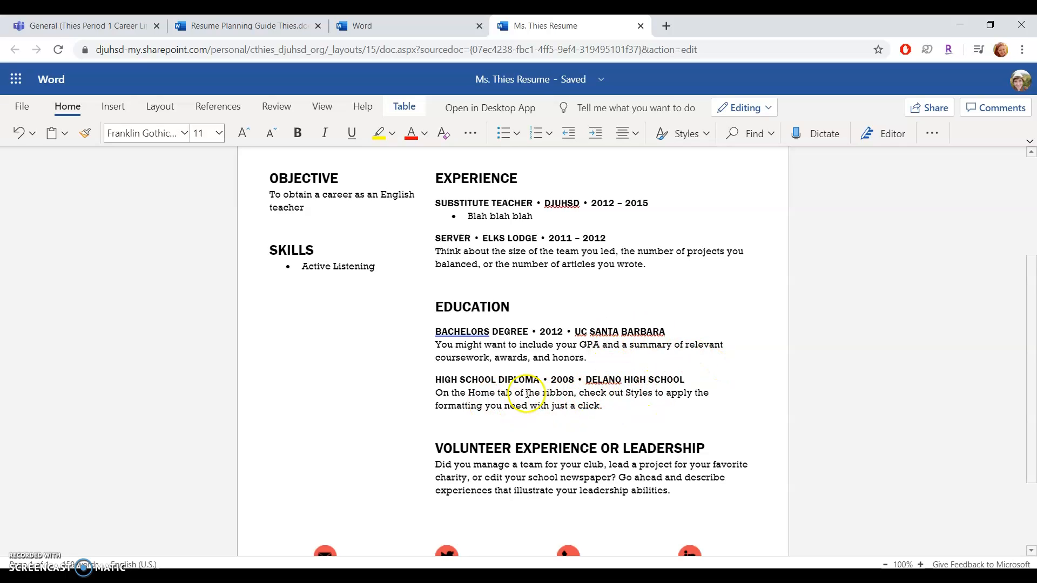
Step: Select the second entry's description paragraph and review the guide's Education details
{"action": "triple_click", "coordinate": [450, 392]}
{"action": "key", "text": "ctrl+2"}
{"action": "left_click", "coordinate": [414, 314]}
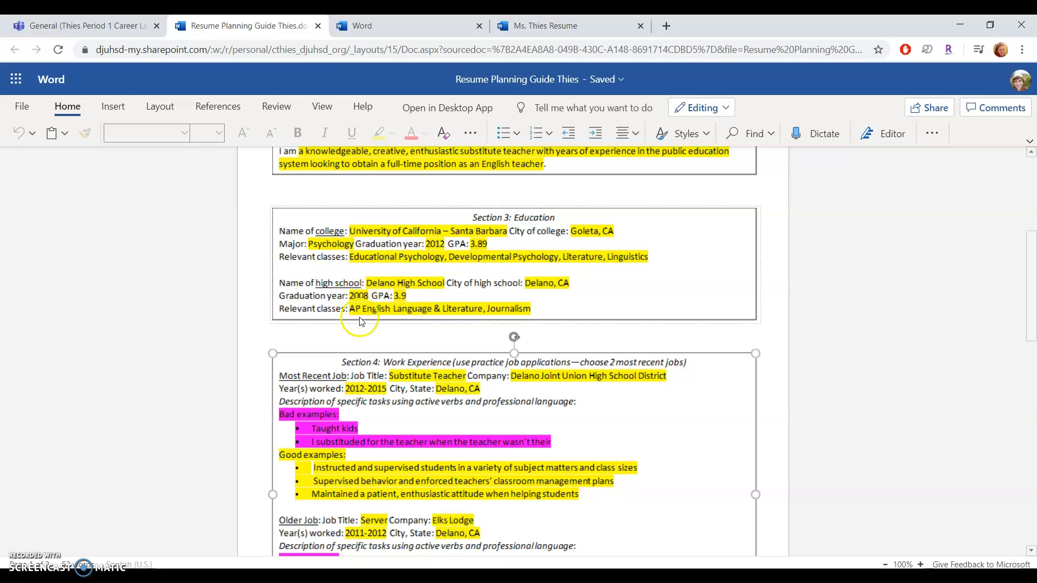
Step: Select the Volunteer Experience placeholder paragraph after checking the guide's Section 6 leadership entries
{"action": "key", "text": "ctrl+Tab"}
{"action": "key", "text": "ctrl+Tab"}
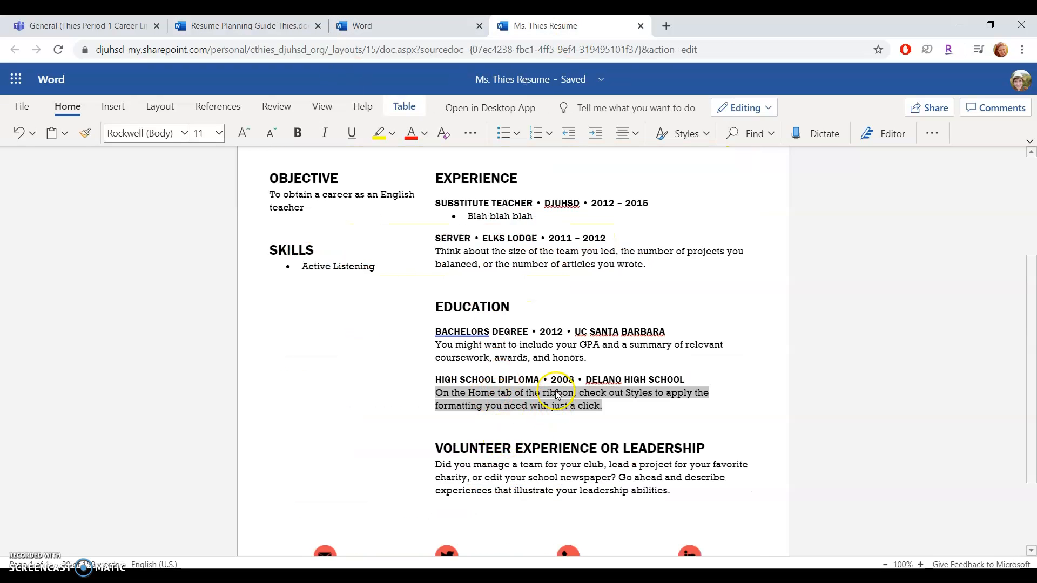
{"action": "scroll", "coordinate": [556, 395], "scroll_direction": "down", "scroll_amount": 1}
{"action": "scroll", "coordinate": [557, 395], "scroll_direction": "down", "scroll_amount": 1}
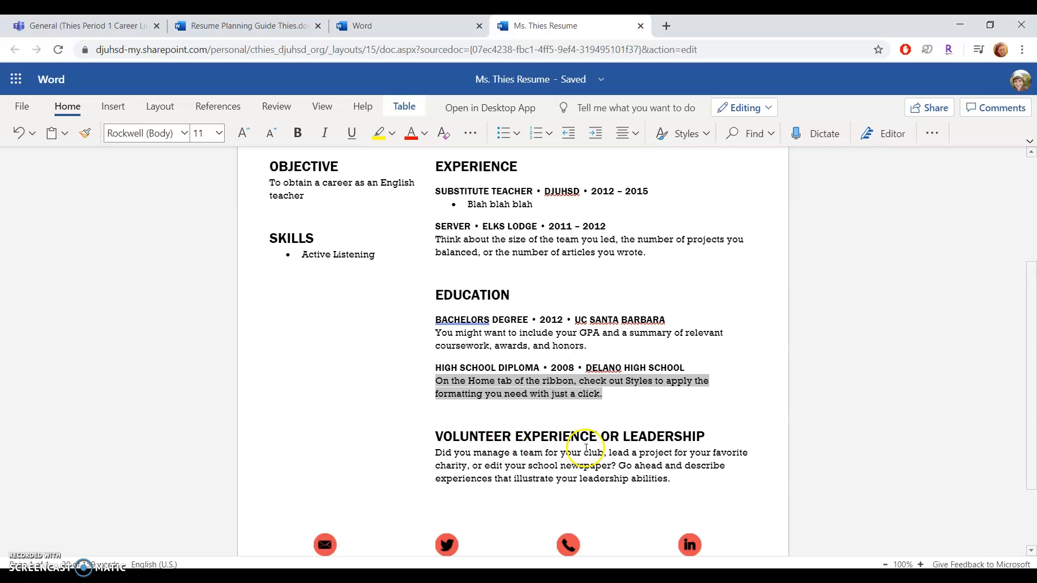
{"action": "left_click", "coordinate": [243, 25]}
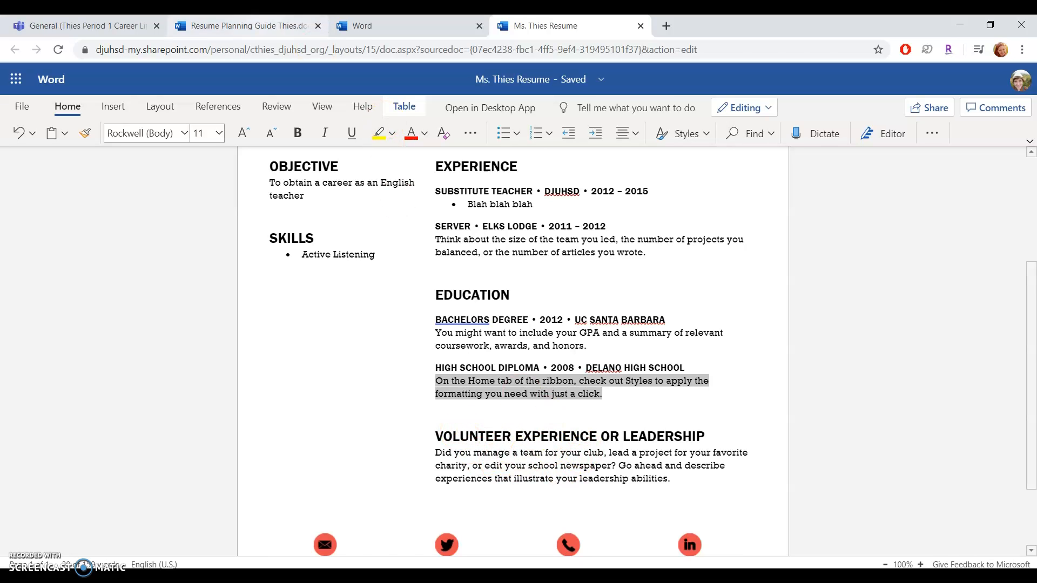
{"action": "scroll", "coordinate": [423, 421], "scroll_direction": "down", "scroll_amount": 4}
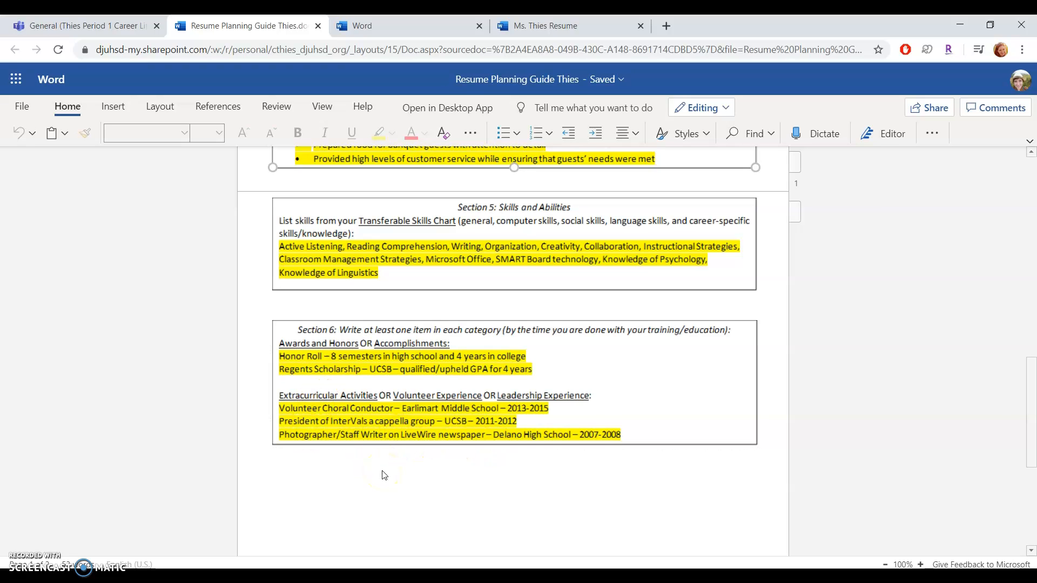
{"action": "left_click", "coordinate": [552, 26]}
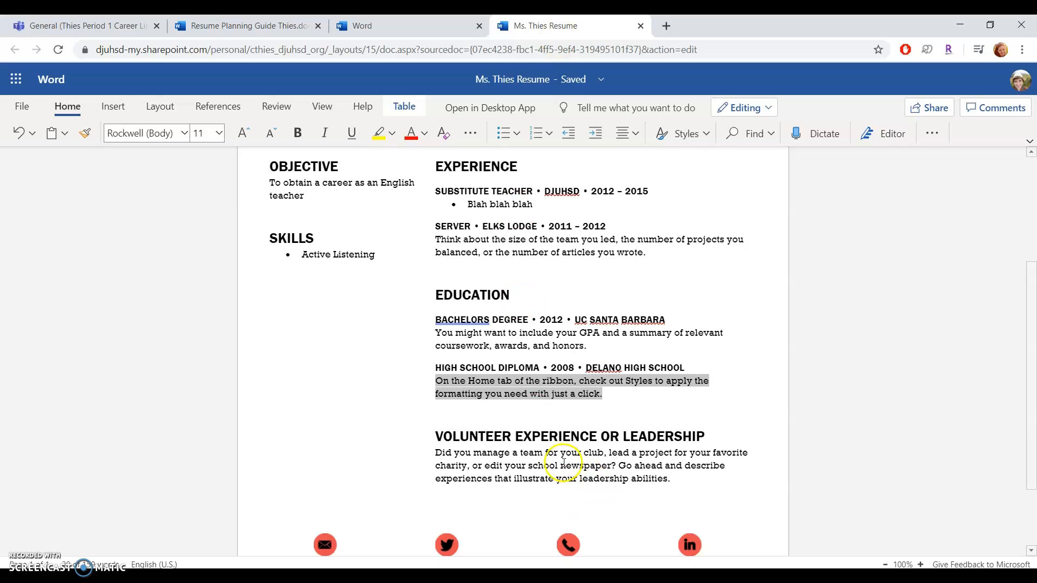
{"action": "scroll", "coordinate": [595, 480], "scroll_direction": "down", "scroll_amount": 1}
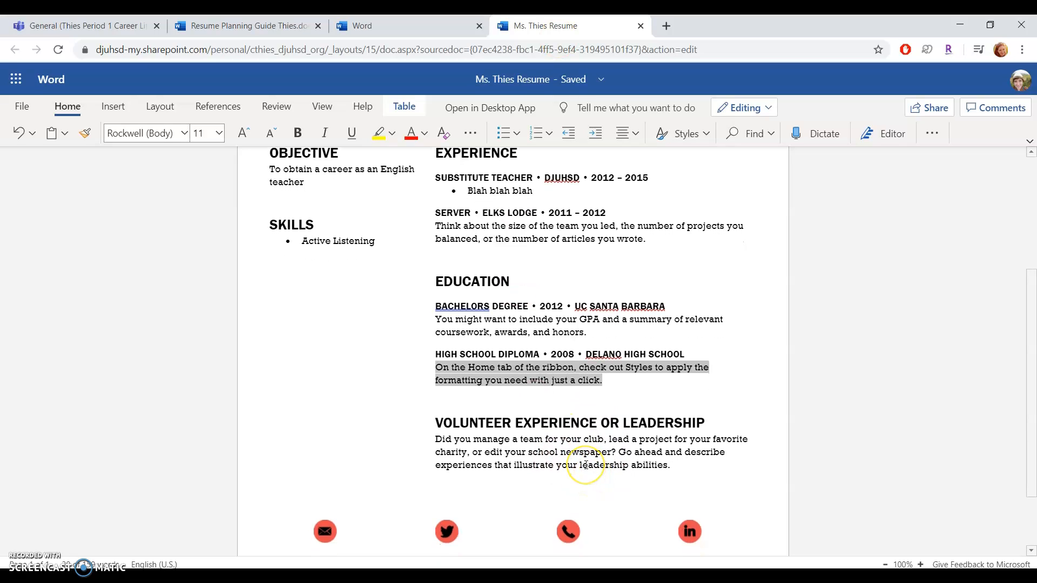
{"action": "left_click", "coordinate": [585, 463]}
{"action": "triple_click", "coordinate": [586, 463]}
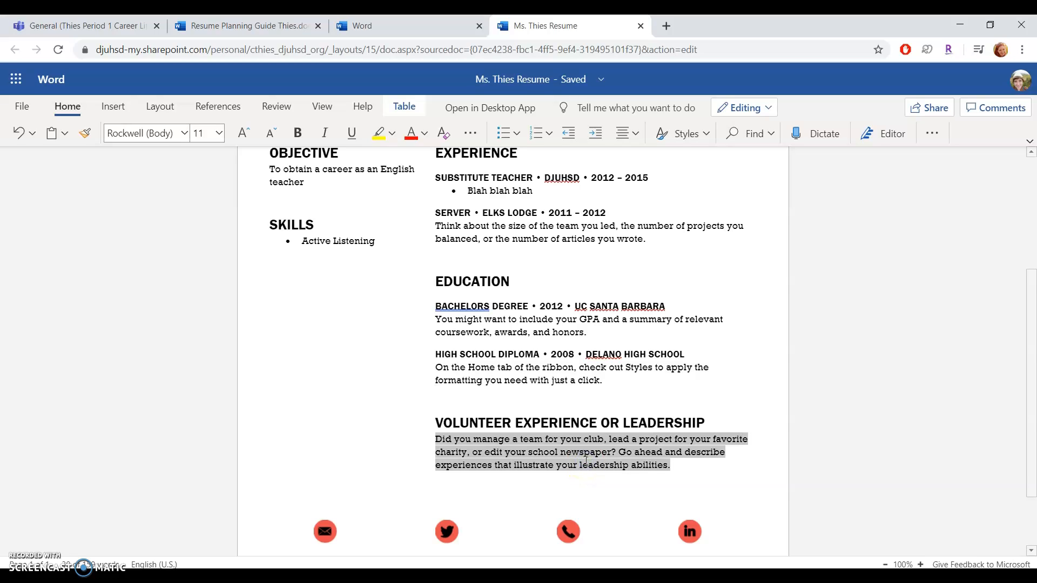
{"action": "left_click", "coordinate": [243, 25]}
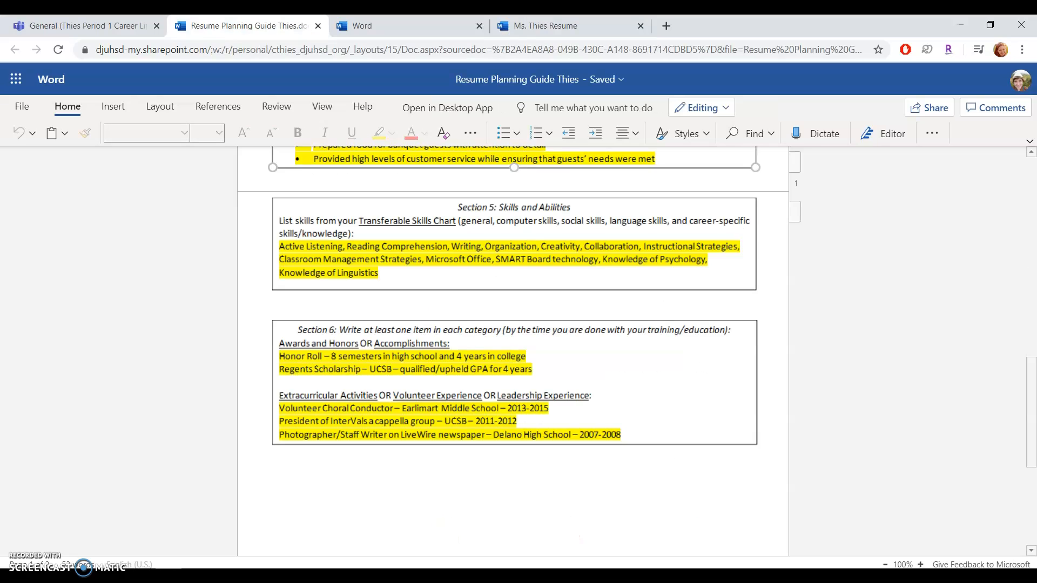
{"action": "left_click", "coordinate": [308, 365]}
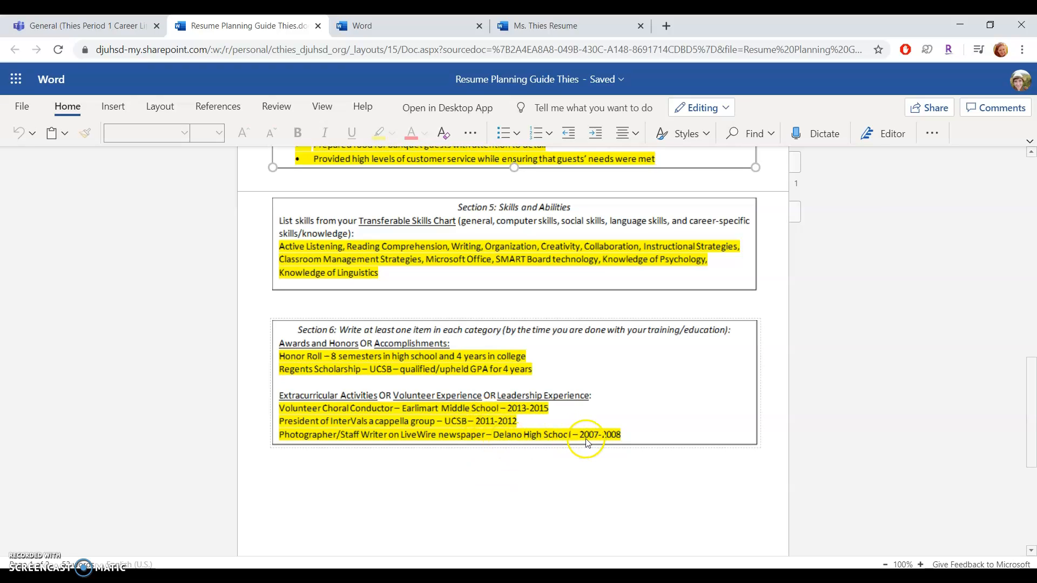
Step: Replace the placeholder with 'Photographer/Staff Writer | Delano High School LiveWire | 2007-2008'
{"action": "left_click", "coordinate": [545, 26]}
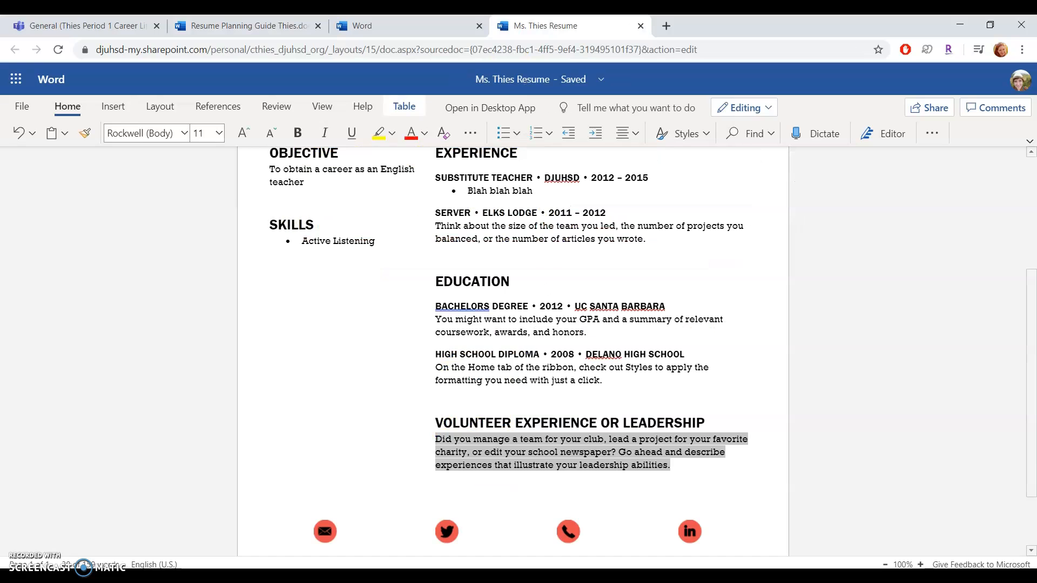
{"action": "type", "text": "Pho"}
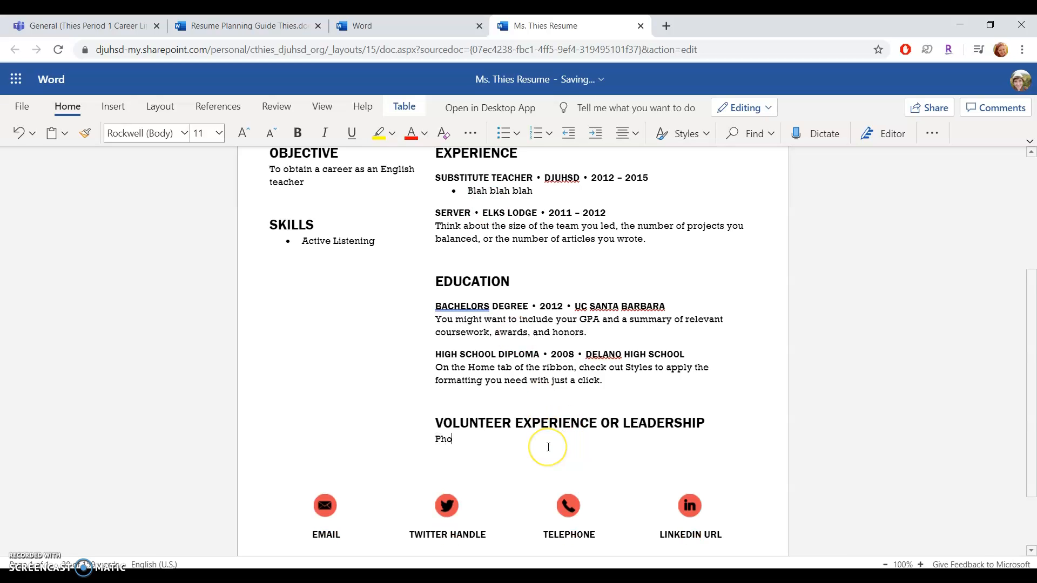
{"action": "type", "text": "tographo"}
{"action": "key", "text": "BackSpace"}
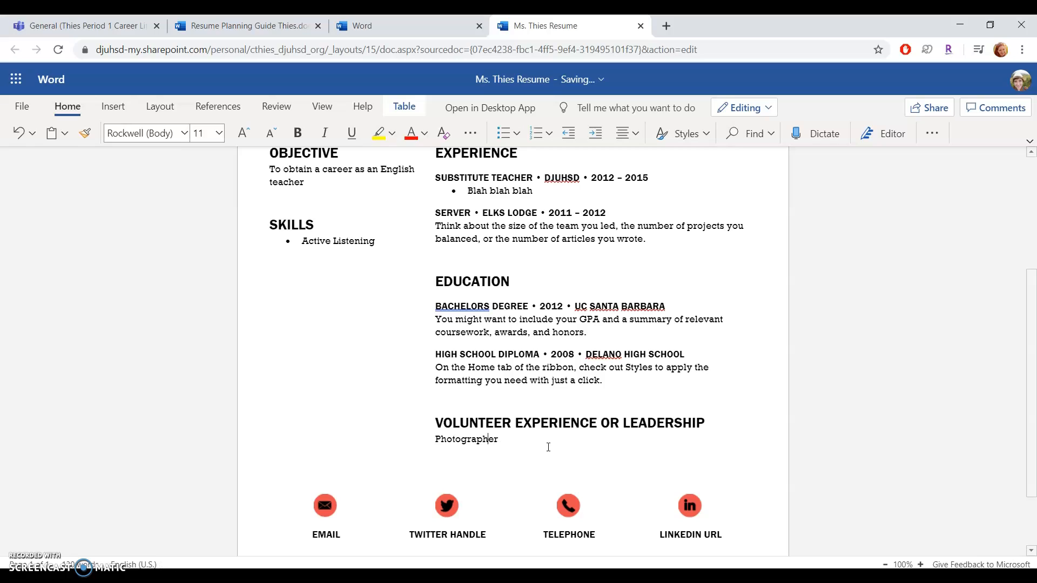
{"action": "type", "text": "/Staff Writer | Delano High School LiveWire | 2008"}
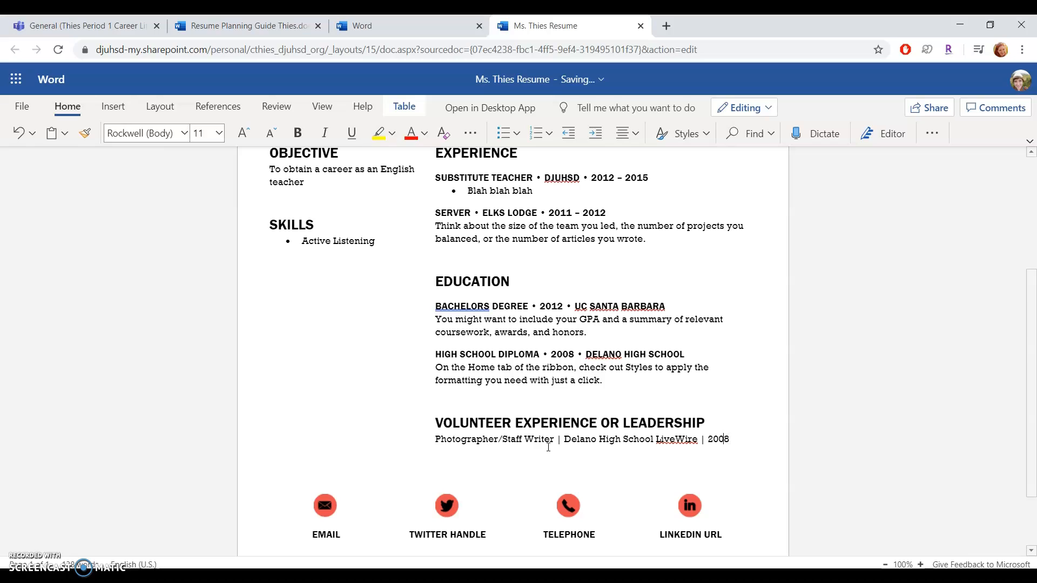
{"action": "type", "text": "-200"}
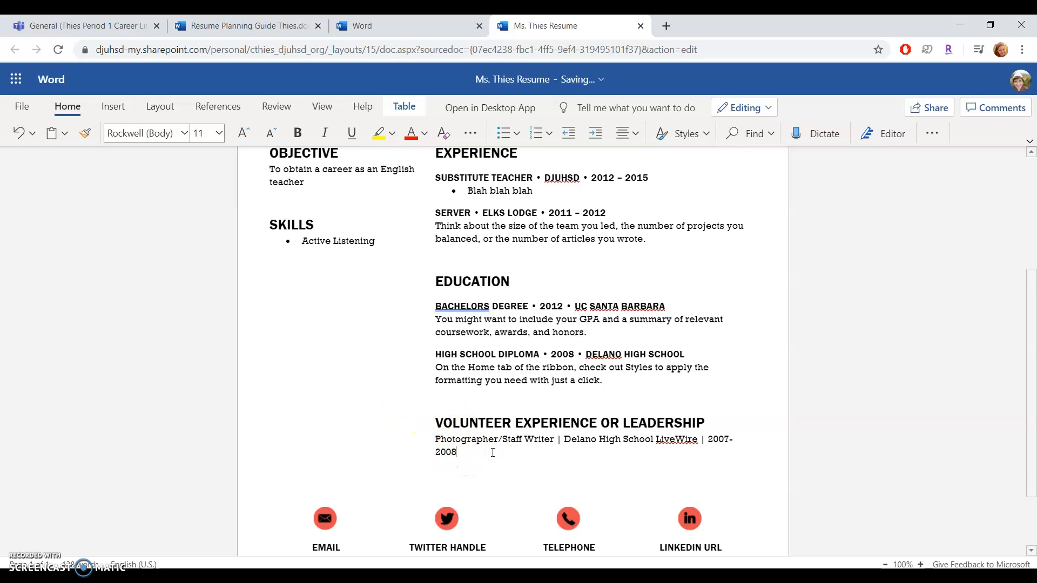
Step: Insert an empty line above the photographer entry for another leadership entry
{"action": "key", "text": "Return"}
{"action": "type", "text": "Honor"}
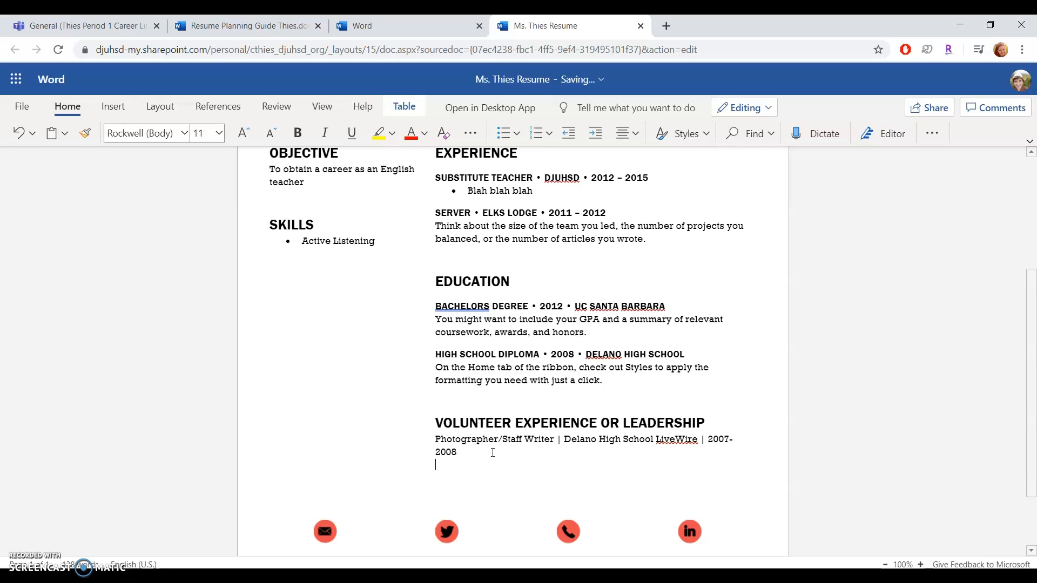
{"action": "type", "text": "Pre"}
{"action": "key", "text": "BackSpace"}
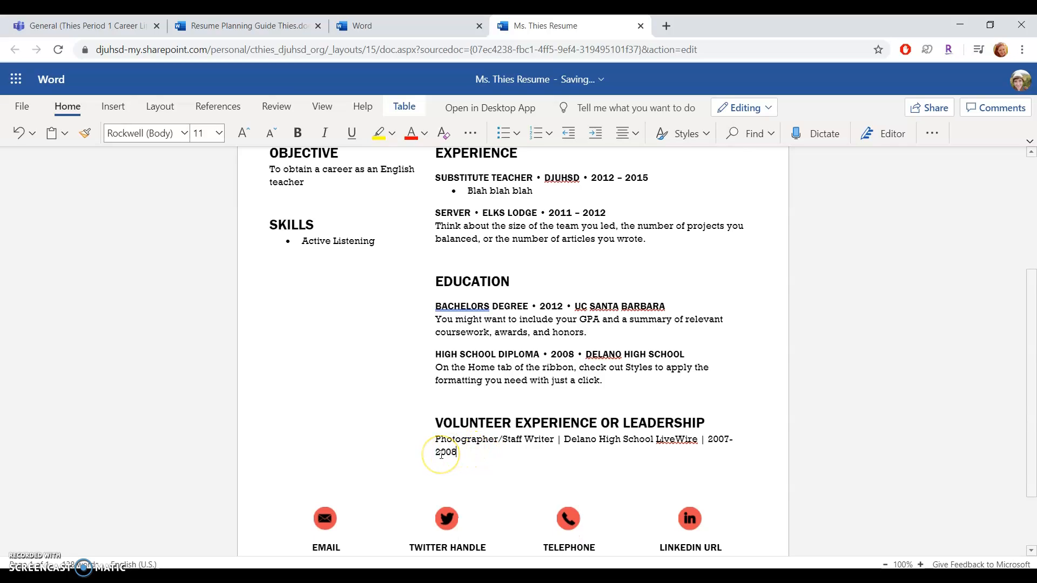
{"action": "left_click", "coordinate": [430, 435]}
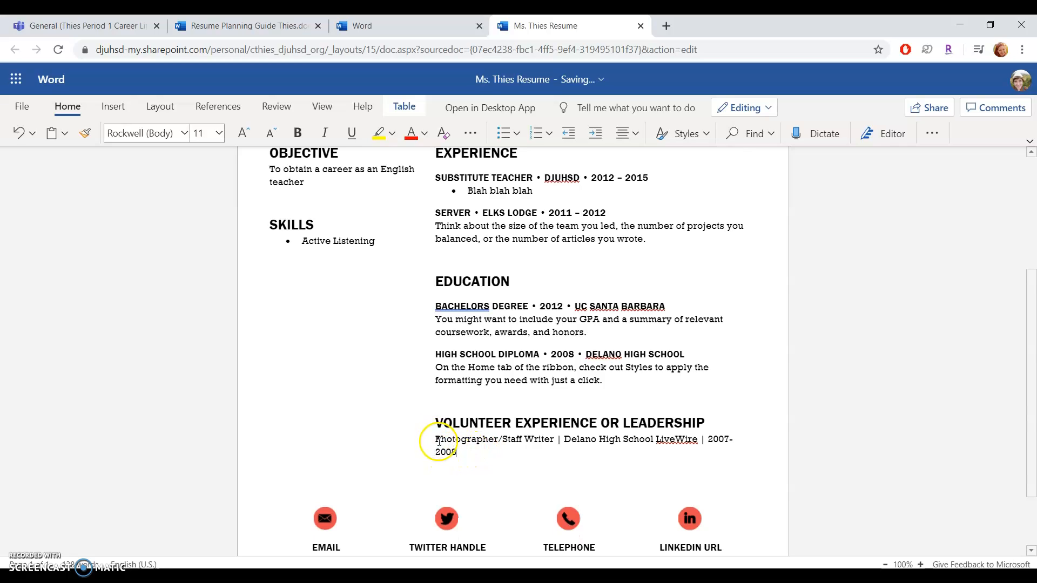
{"action": "key", "text": "Return"}
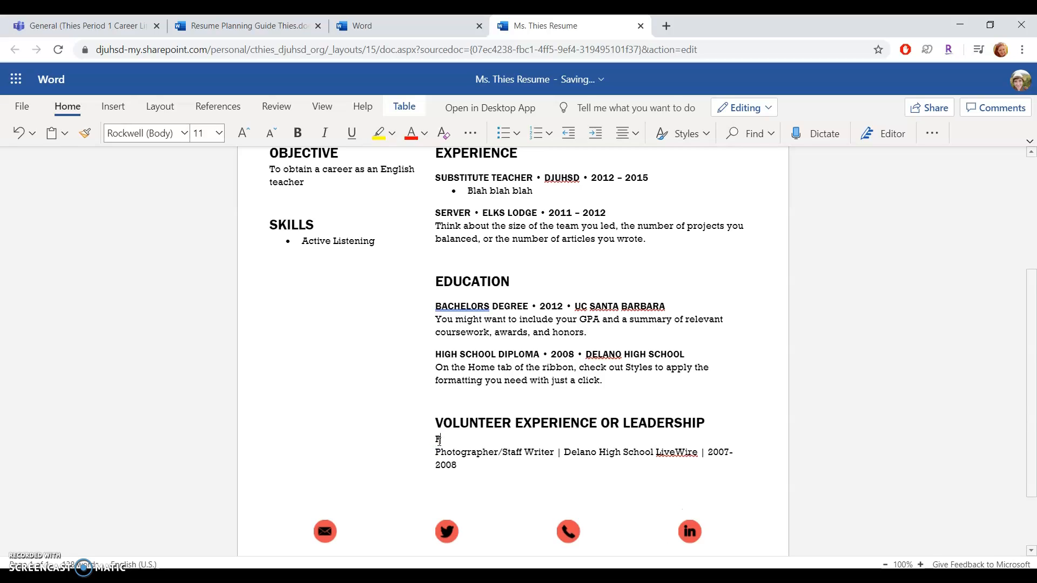
Step: Type 'President of InterVals A Cappella group | UC Santa Barbara | 2011-2012' on the new line
{"action": "type", "text": "ident of InterVals A Cappella group | U"}
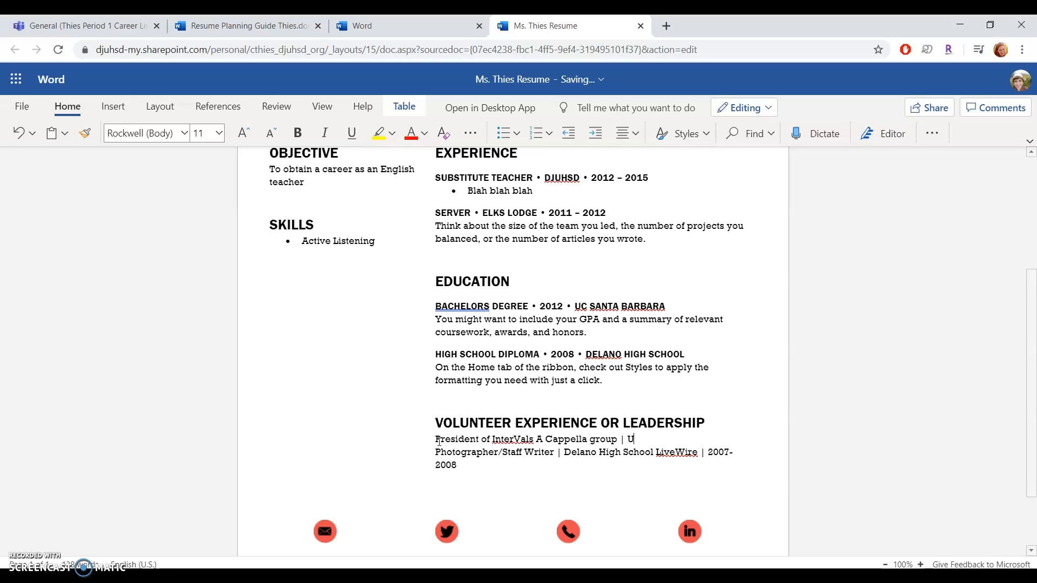
{"action": "type", "text": "C Santa Barbara | 2011-1"}
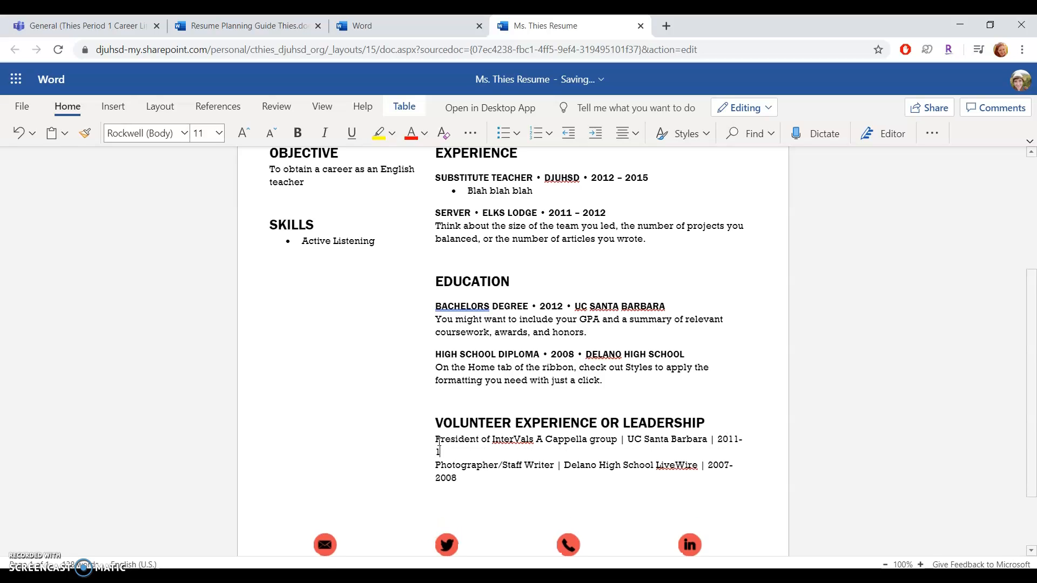
{"action": "key", "text": "BackSpace"}
{"action": "type", "text": "2012"}
{"action": "scroll", "coordinate": [531, 465], "scroll_direction": "down", "scroll_amount": 1}
{"action": "left_click", "coordinate": [488, 475]}
{"action": "scroll", "coordinate": [482, 380], "scroll_direction": "down", "scroll_amount": 1}
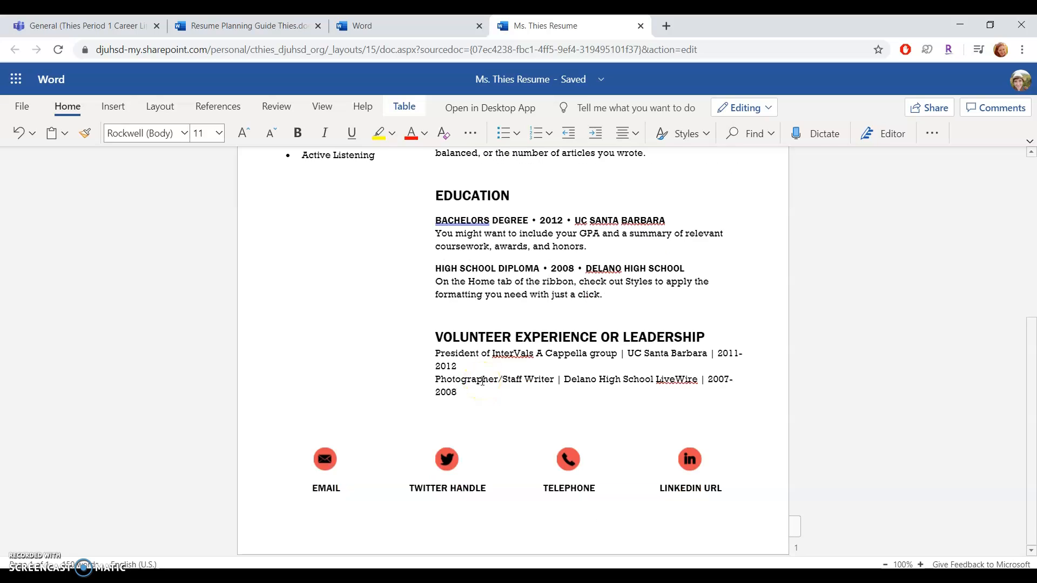
{"action": "scroll", "coordinate": [481, 380], "scroll_direction": "up", "scroll_amount": 5}
{"action": "scroll", "coordinate": [481, 381], "scroll_direction": "down", "scroll_amount": 5}
Step: Type the e-mail address into the footer's EMAIL caption
{"action": "scroll", "coordinate": [407, 396], "scroll_direction": "up", "scroll_amount": 5}
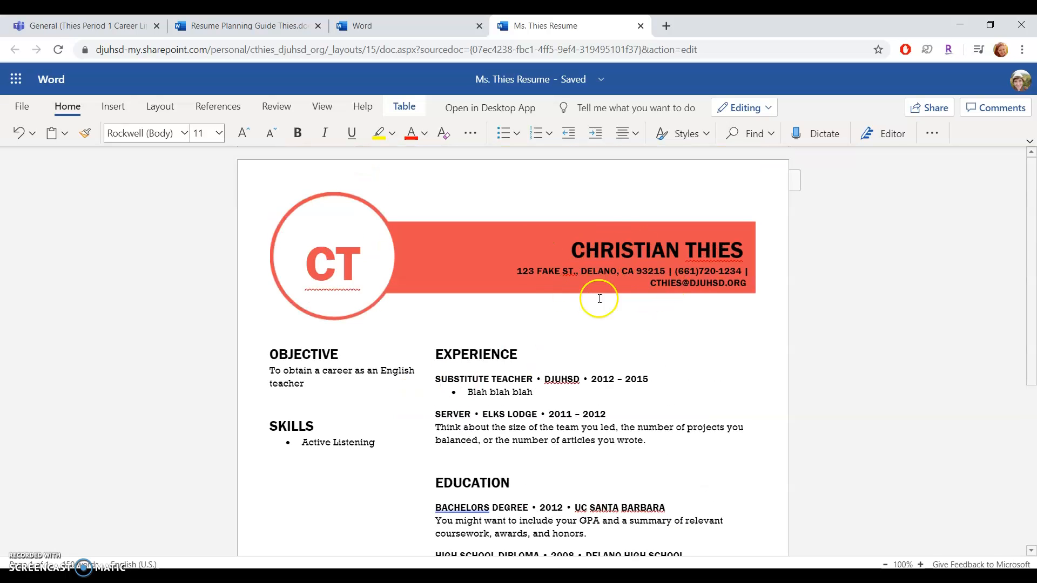
{"action": "scroll", "coordinate": [594, 329], "scroll_direction": "down", "scroll_amount": 5}
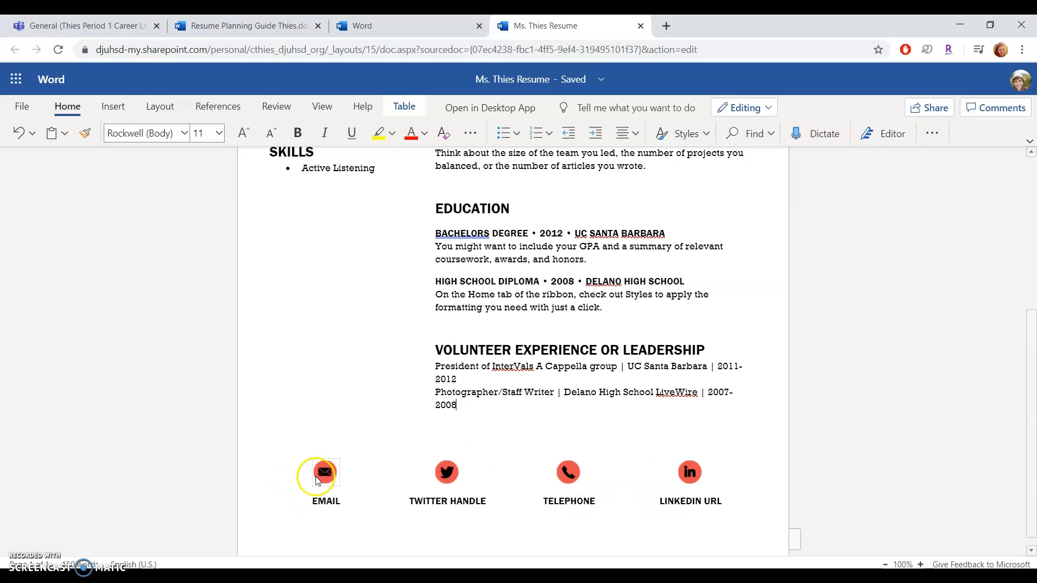
{"action": "left_click", "coordinate": [328, 505]}
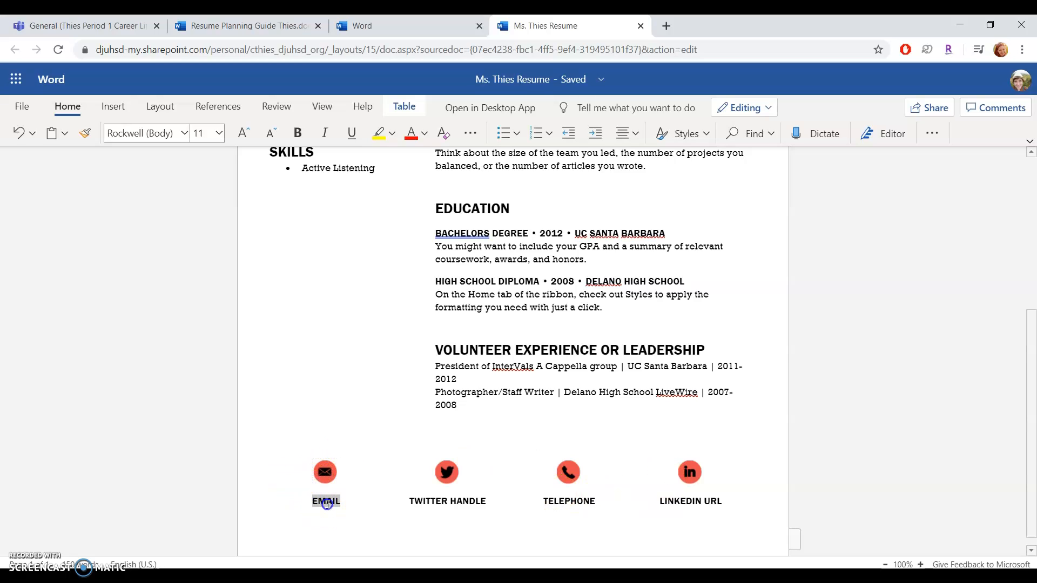
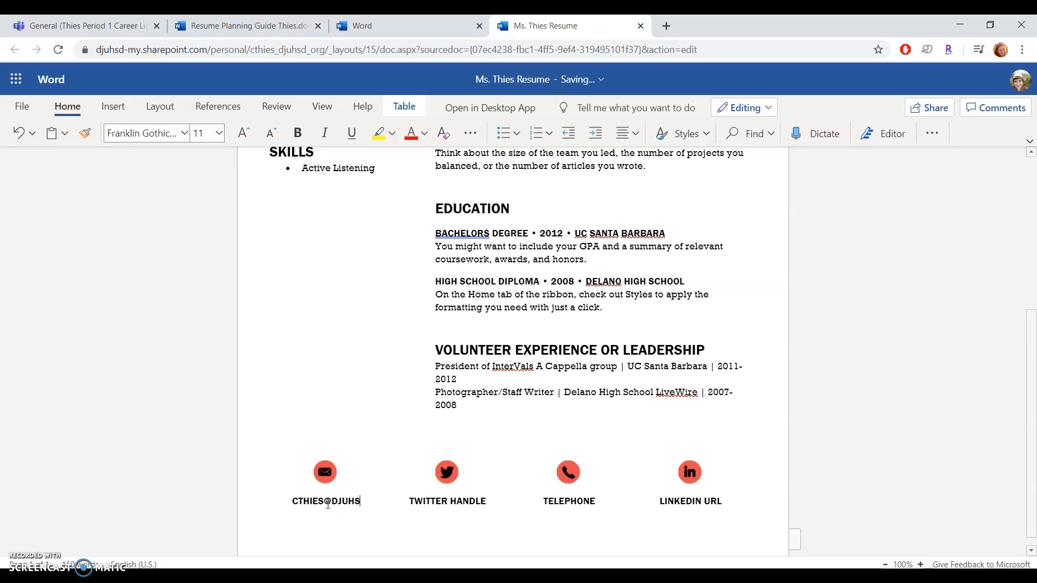
Step: Delete the TWITTER HANDLE caption and the Twitter icon from the footer
{"action": "left_click", "coordinate": [481, 502]}
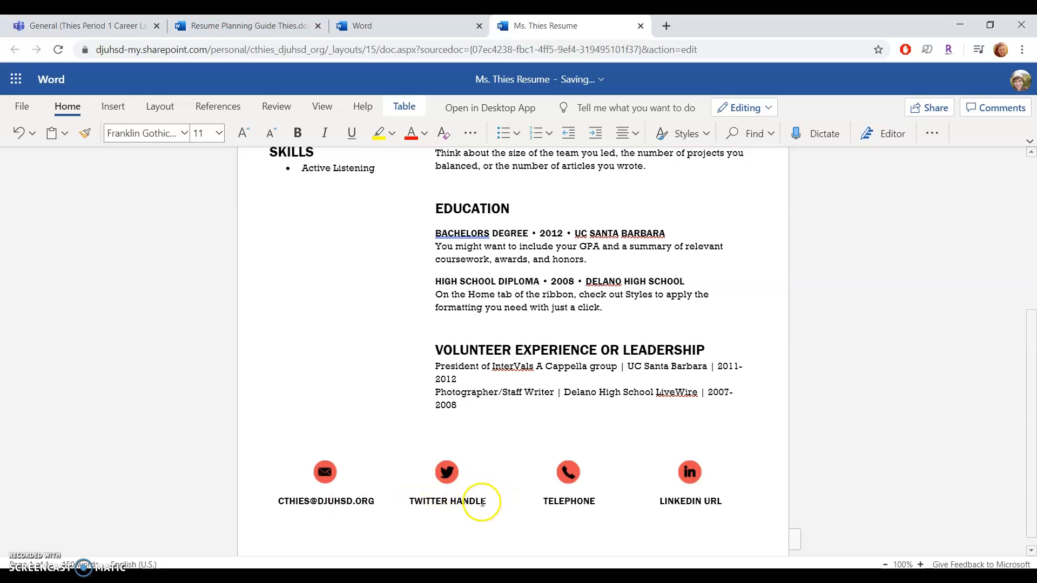
{"action": "left_click", "coordinate": [483, 502]}
{"action": "key", "text": "BackSpace"}
{"action": "left_click", "coordinate": [448, 477]}
{"action": "key", "text": "Delete"}
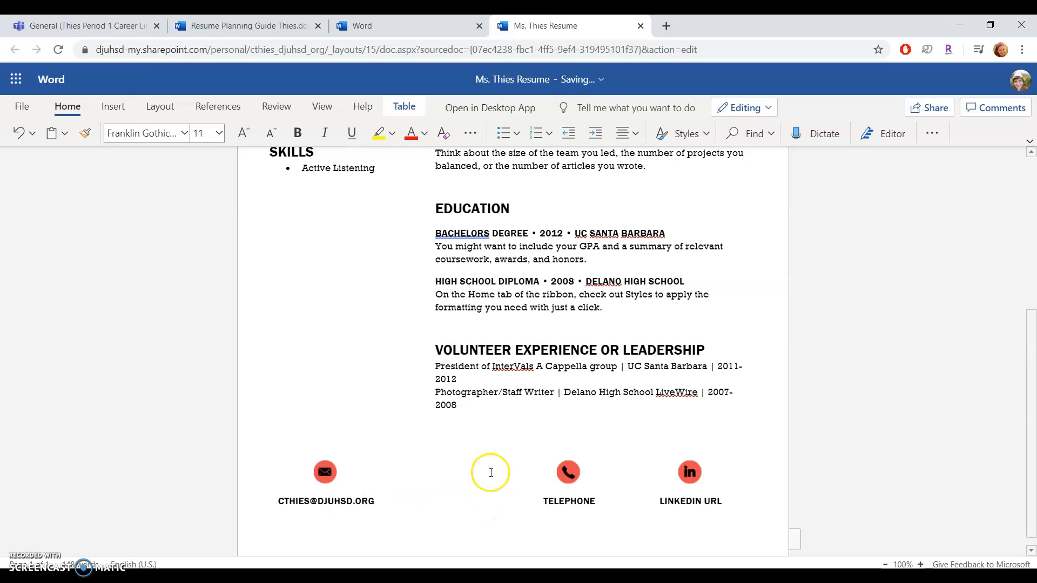
{"action": "left_click", "coordinate": [591, 502]}
{"action": "scroll", "coordinate": [591, 508], "scroll_direction": "up", "scroll_amount": 5}
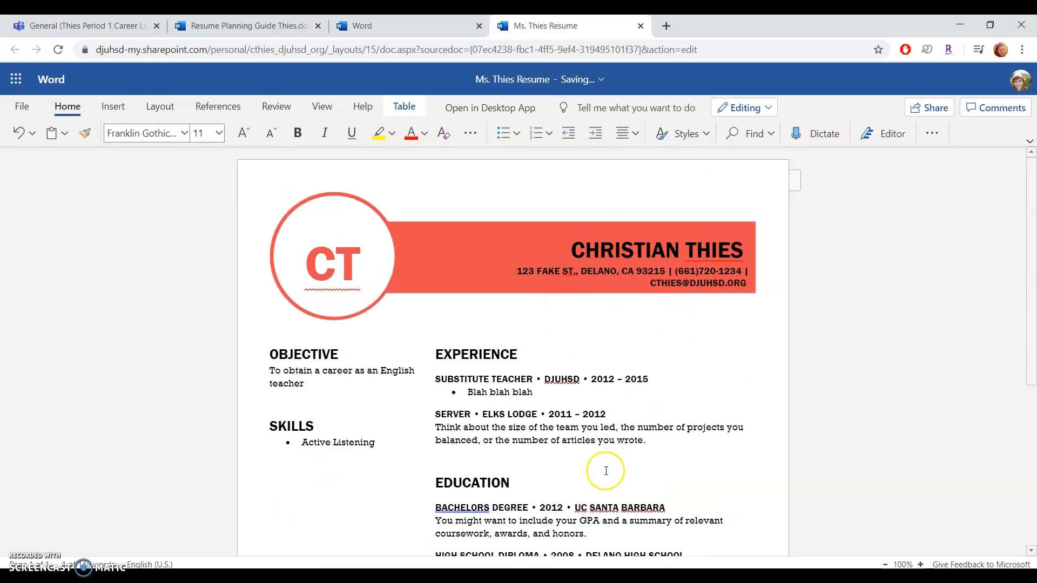
{"action": "scroll", "coordinate": [606, 470], "scroll_direction": "down", "scroll_amount": 5}
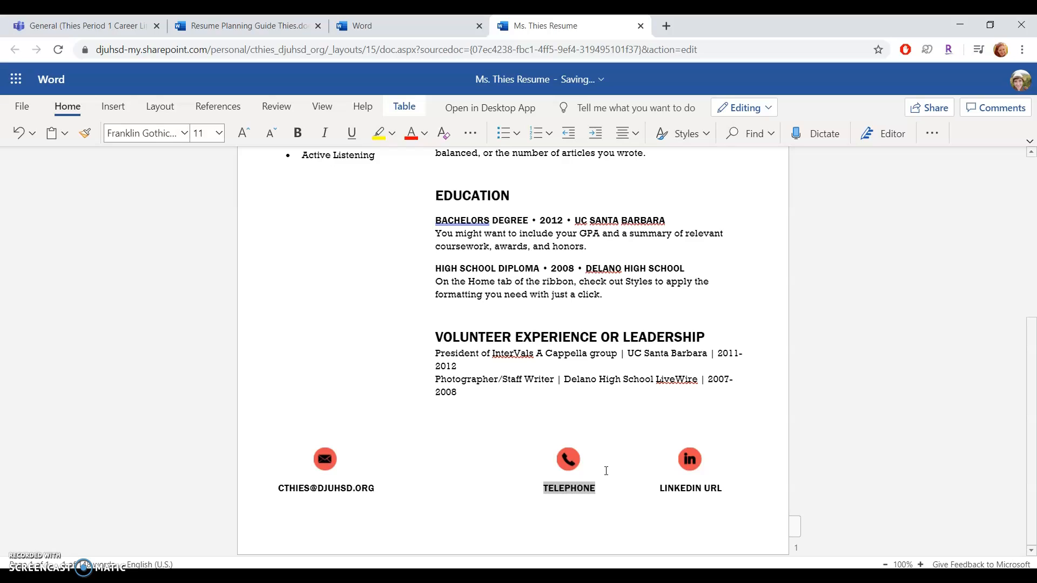
Step: Delete the LinkedIn icon, the LINKEDIN URL caption and the TELEPHONE caption
{"action": "left_click", "coordinate": [690, 467]}
{"action": "key", "text": "Delete"}
{"action": "left_click", "coordinate": [695, 486]}
{"action": "triple_click", "coordinate": [699, 493]}
{"action": "key", "text": "Delete"}
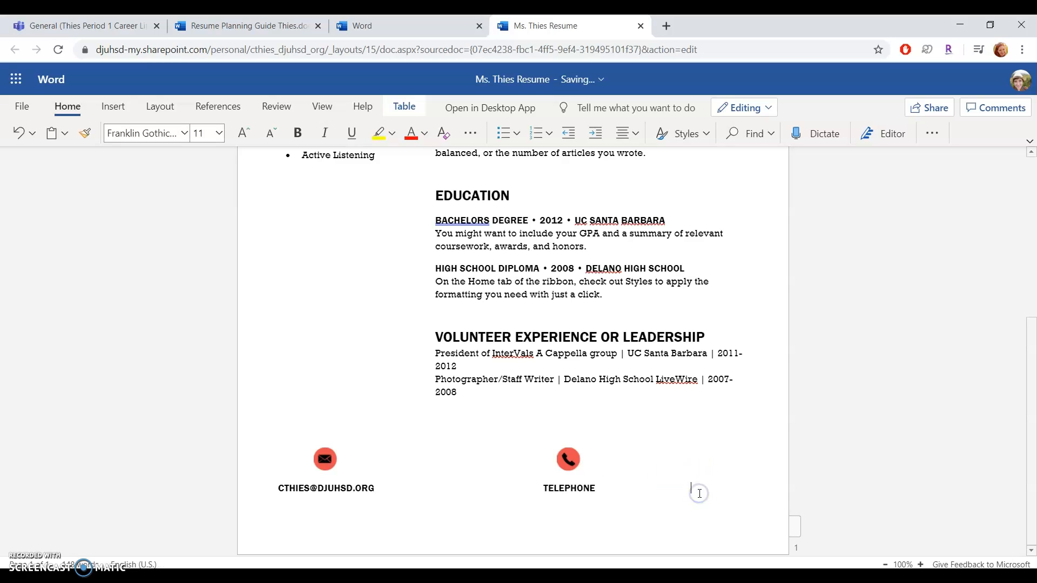
{"action": "left_click", "coordinate": [578, 500]}
{"action": "triple_click", "coordinate": [586, 489]}
{"action": "key", "text": "Delete"}
Step: Delete the phone icon, the email icon and the e-mail address line
{"action": "left_click", "coordinate": [564, 475]}
{"action": "key", "text": "Delete"}
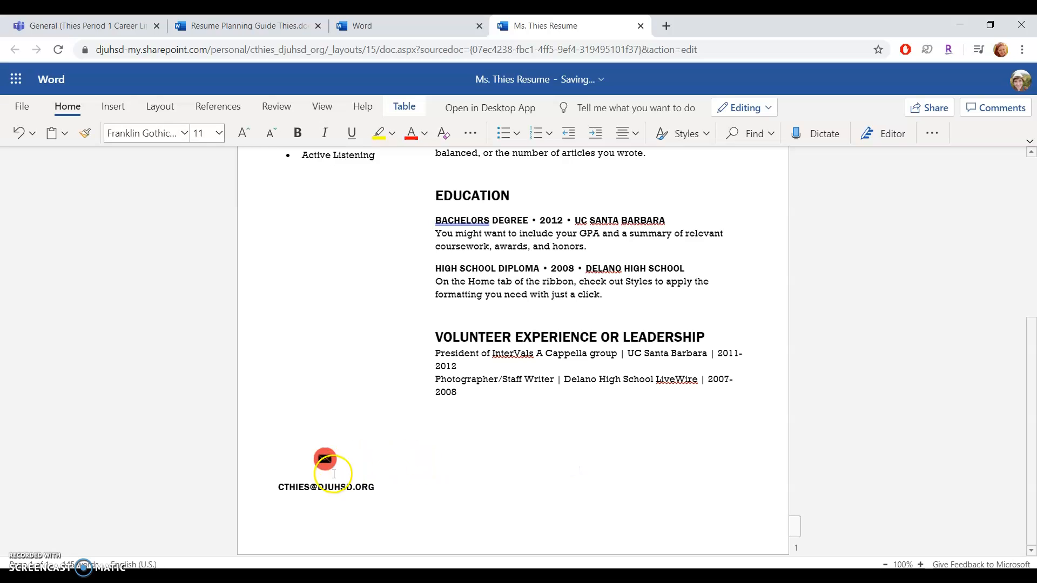
{"action": "left_click", "coordinate": [324, 459]}
{"action": "key", "text": "Delete"}
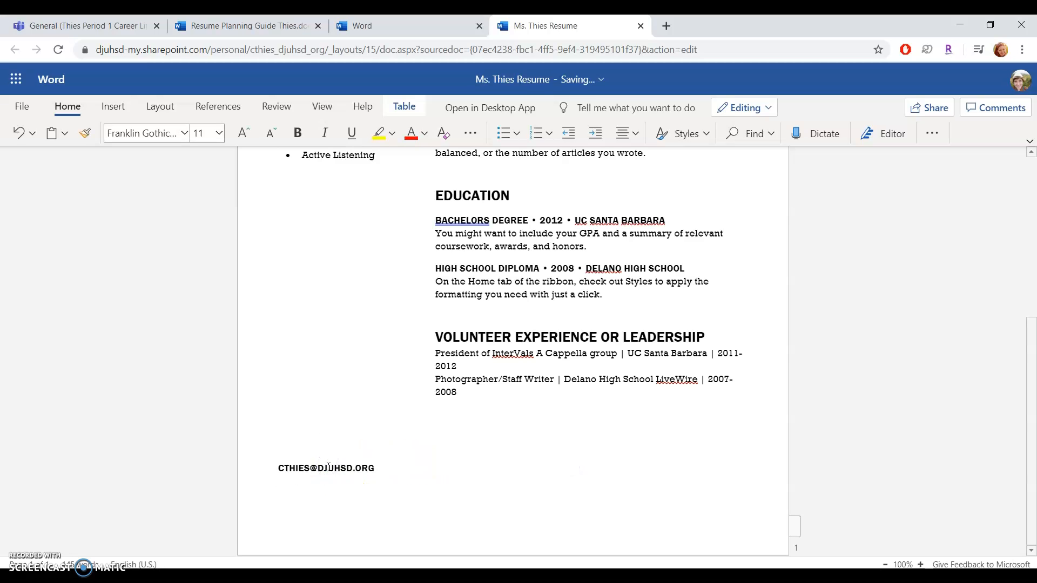
{"action": "triple_click", "coordinate": [333, 472]}
{"action": "key", "text": "Delete"}
{"action": "left_click", "coordinate": [537, 405]}
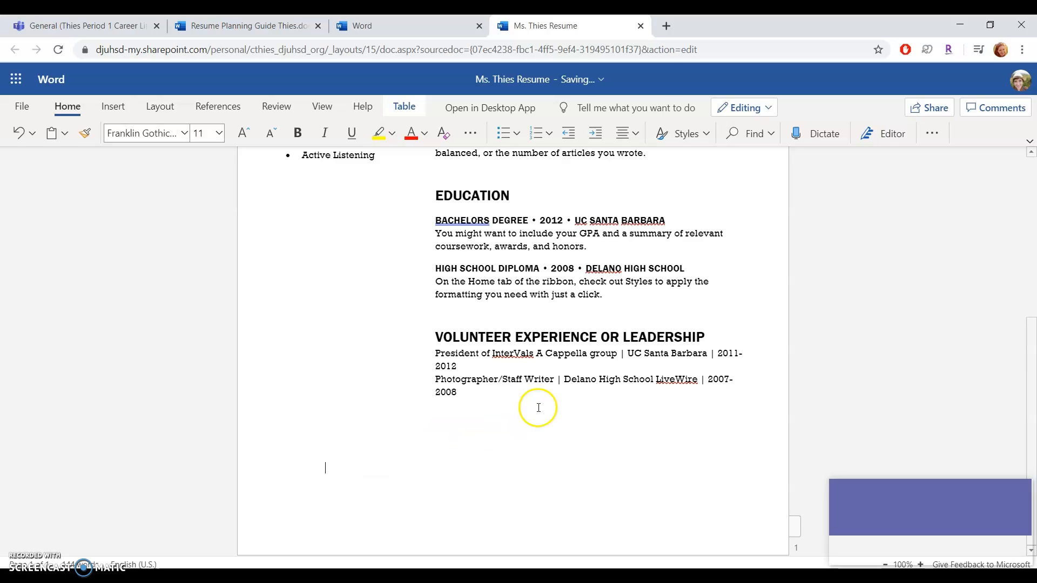
{"action": "scroll", "coordinate": [537, 405], "scroll_direction": "up", "scroll_amount": 3}
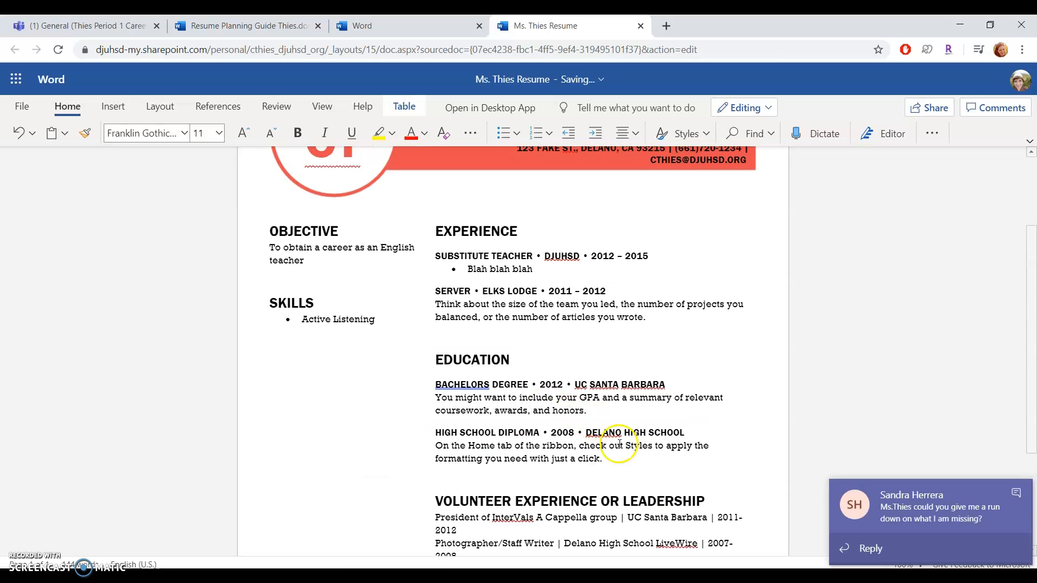
Step: Scroll through the filled resume, then bring up Resume Instructions 2020.docx in Teams
{"action": "scroll", "coordinate": [535, 400], "scroll_direction": "down", "scroll_amount": 3}
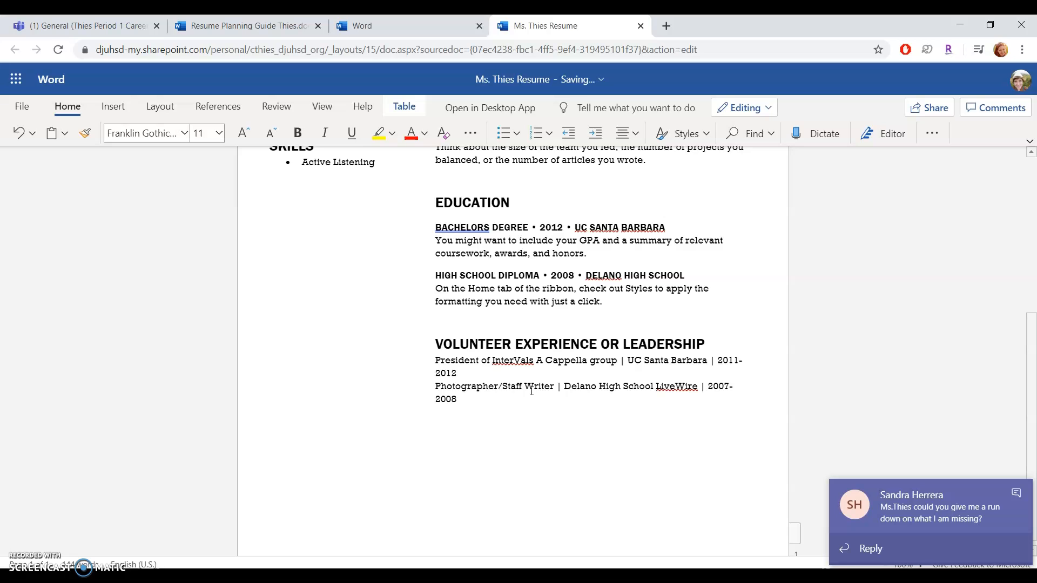
{"action": "scroll", "coordinate": [531, 390], "scroll_direction": "up", "scroll_amount": 5}
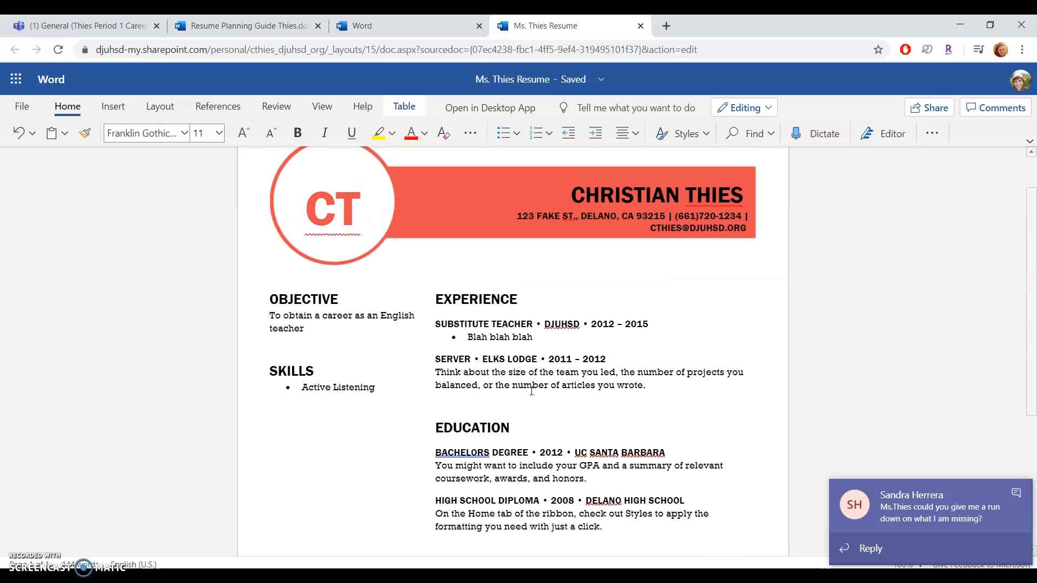
{"action": "left_click", "coordinate": [460, 336]}
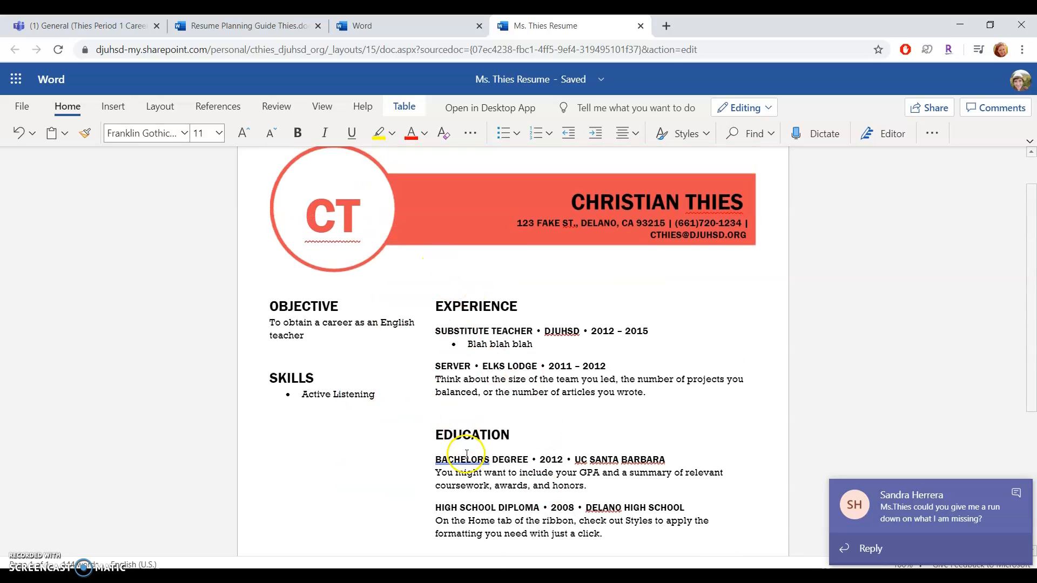
{"action": "scroll", "coordinate": [465, 455], "scroll_direction": "down", "scroll_amount": 2}
{"action": "scroll", "coordinate": [466, 454], "scroll_direction": "down", "scroll_amount": 3}
{"action": "scroll", "coordinate": [466, 452], "scroll_direction": "up", "scroll_amount": 2}
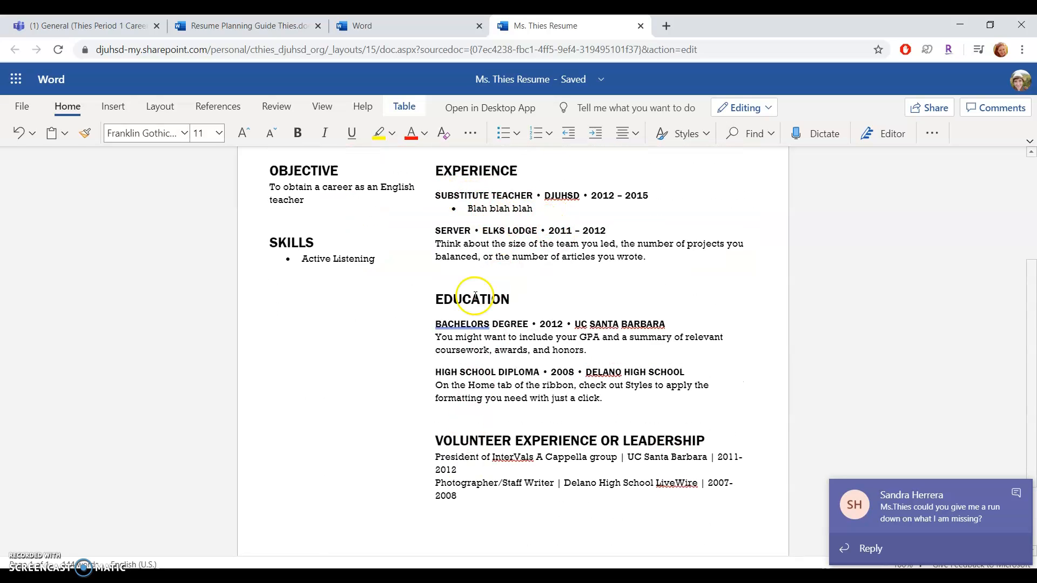
{"action": "scroll", "coordinate": [513, 458], "scroll_direction": "down", "scroll_amount": 2}
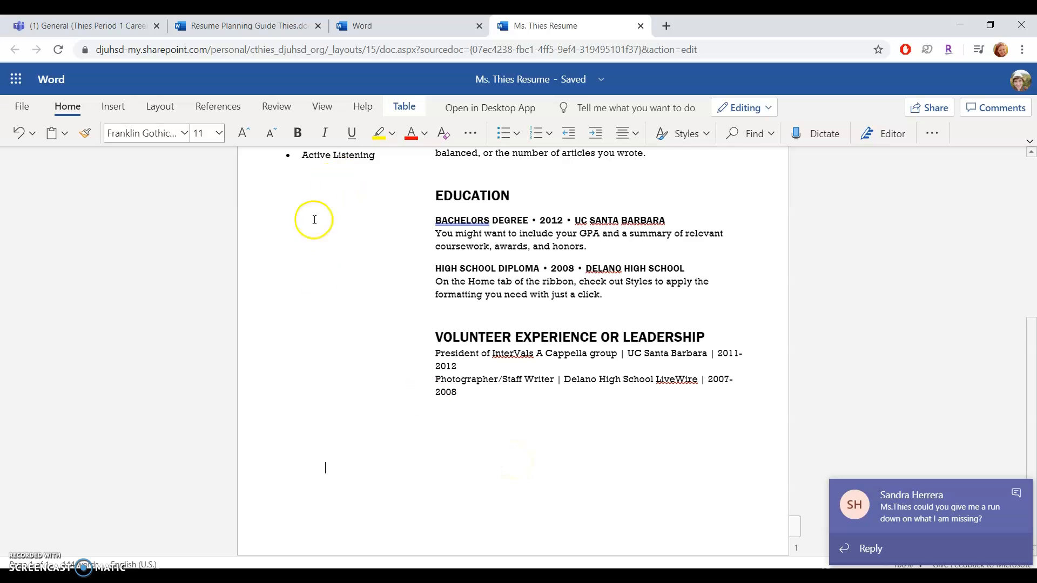
{"action": "scroll", "coordinate": [424, 329], "scroll_direction": "up", "scroll_amount": 4}
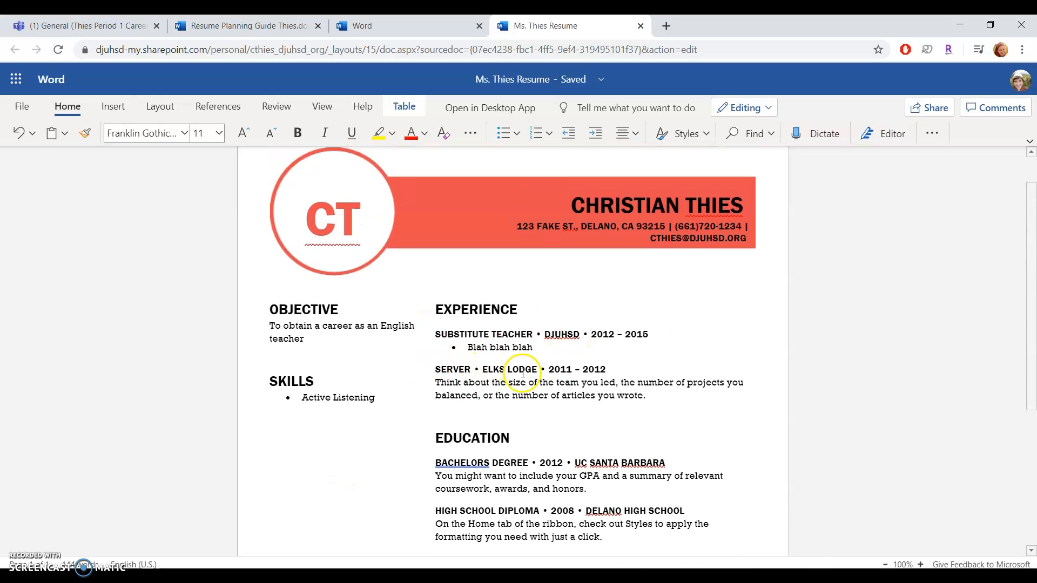
{"action": "scroll", "coordinate": [586, 397], "scroll_direction": "down", "scroll_amount": 1}
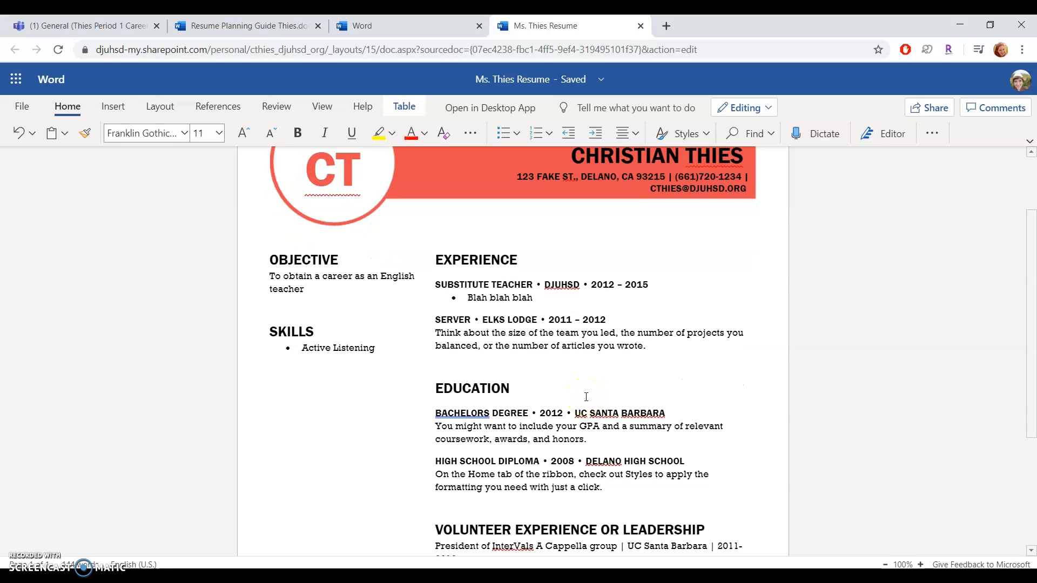
{"action": "scroll", "coordinate": [544, 440], "scroll_direction": "down", "scroll_amount": 3}
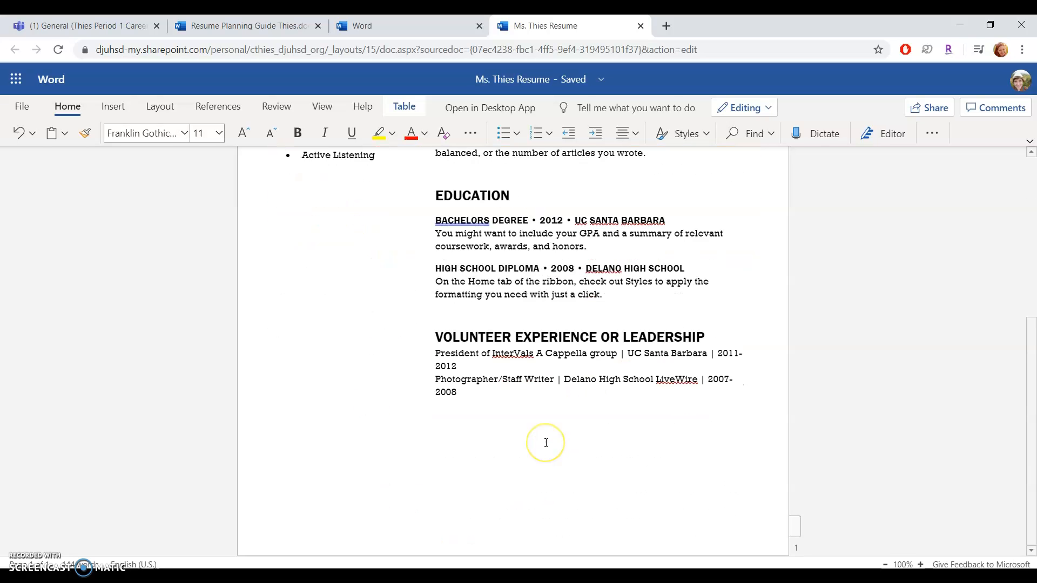
{"action": "scroll", "coordinate": [546, 443], "scroll_direction": "up", "scroll_amount": 4}
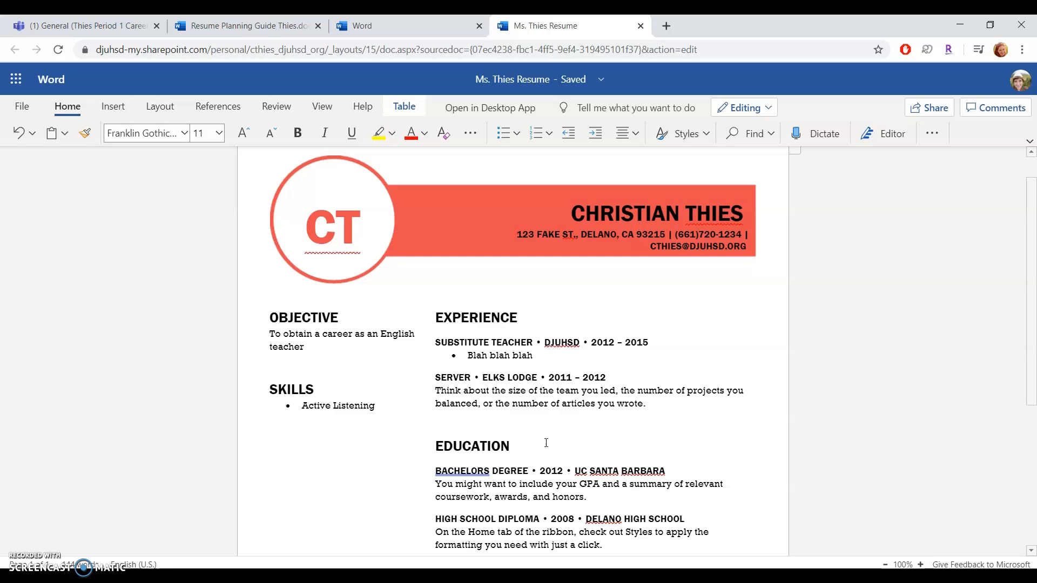
{"action": "scroll", "coordinate": [546, 443], "scroll_direction": "down", "scroll_amount": 5}
{"action": "left_click", "coordinate": [602, 539]}
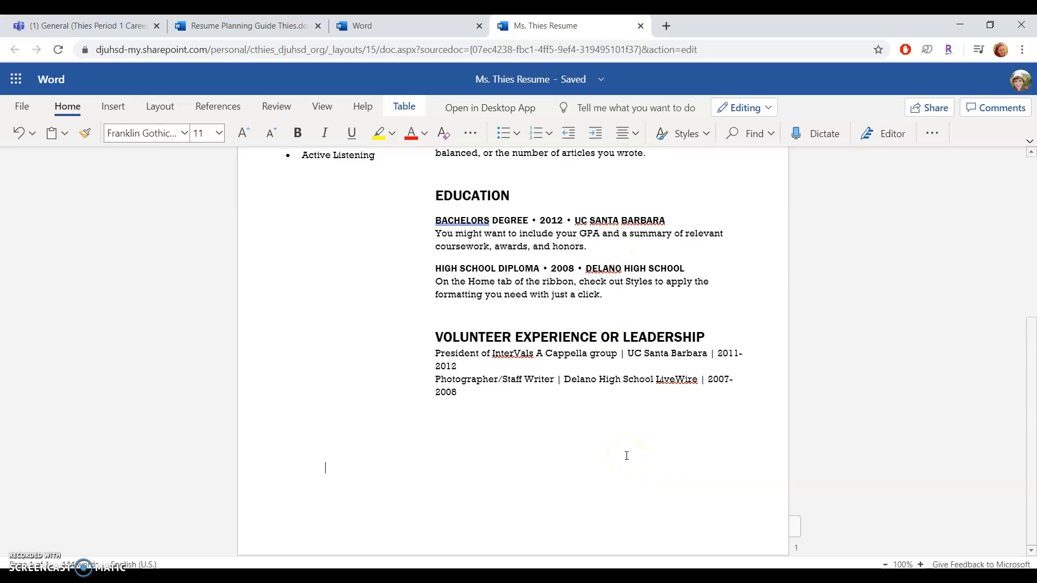
{"action": "scroll", "coordinate": [627, 455], "scroll_direction": "up", "scroll_amount": 5}
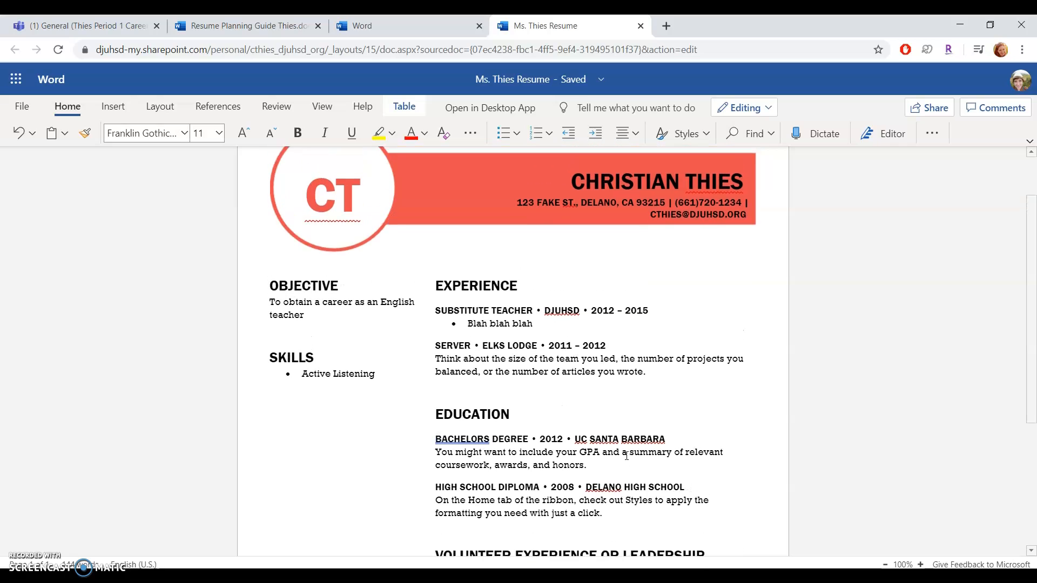
{"action": "left_click", "coordinate": [241, 26]}
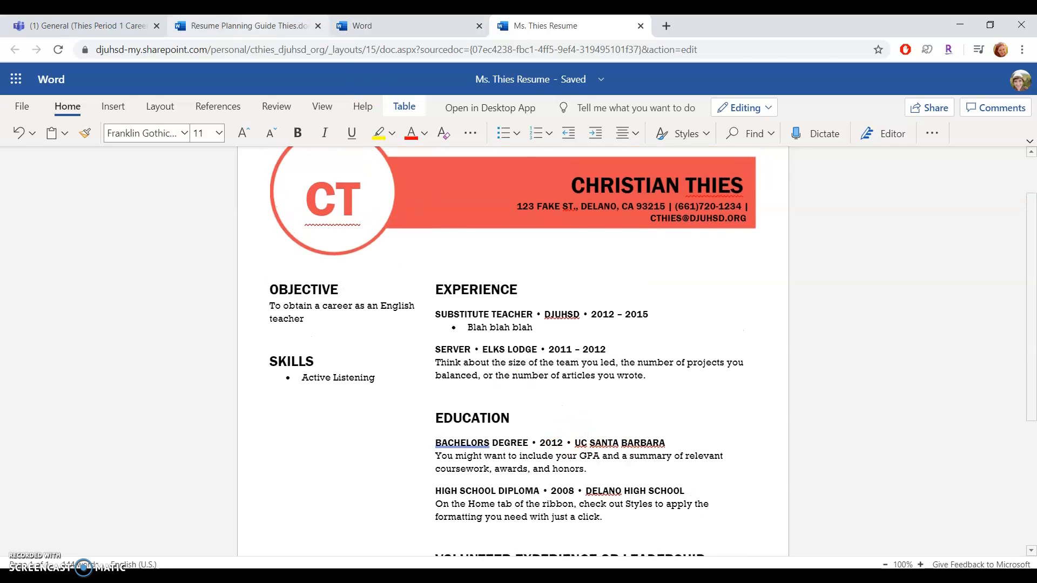
{"action": "left_click", "coordinate": [87, 25]}
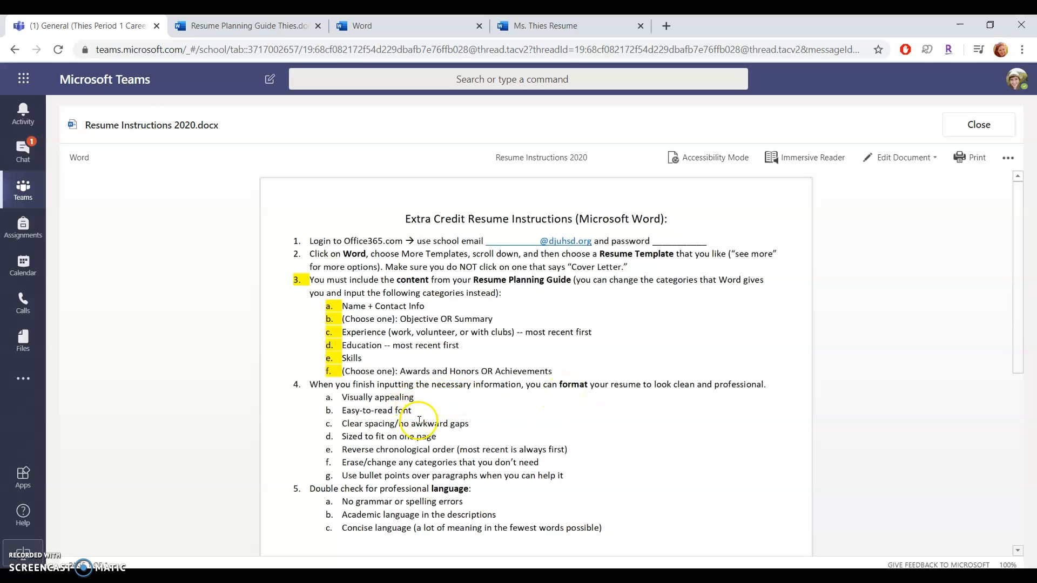
Step: Go back to the resume document in Word for the web
{"action": "left_click", "coordinate": [588, 26]}
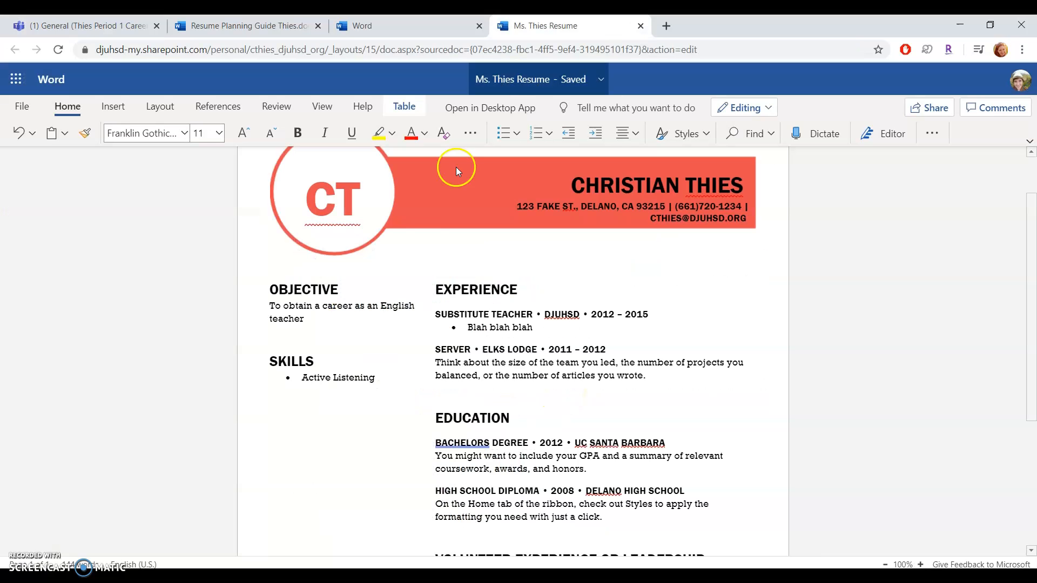
{"action": "double_click", "coordinate": [454, 290]}
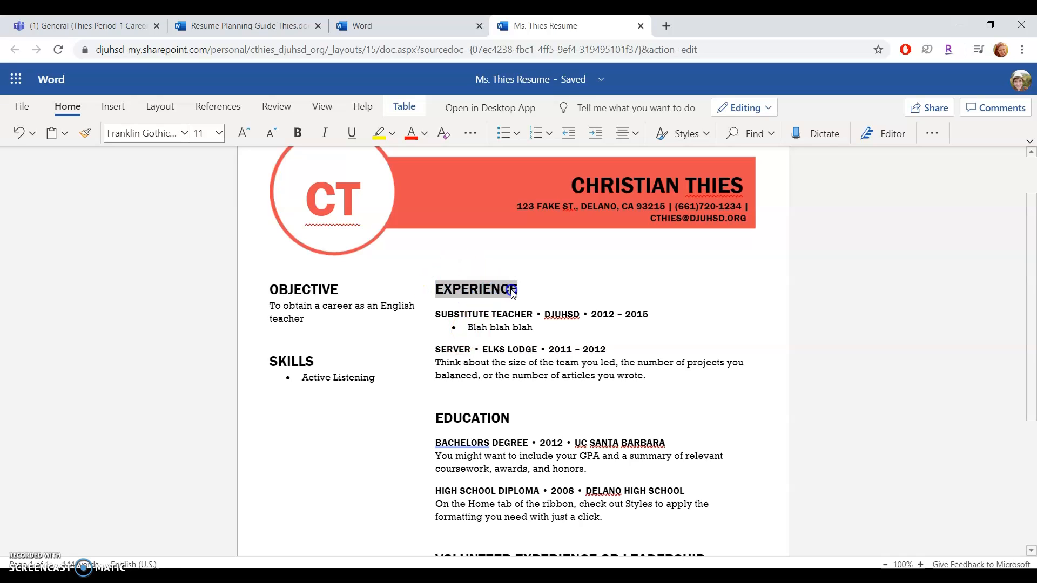
{"action": "left_click", "coordinate": [185, 133]}
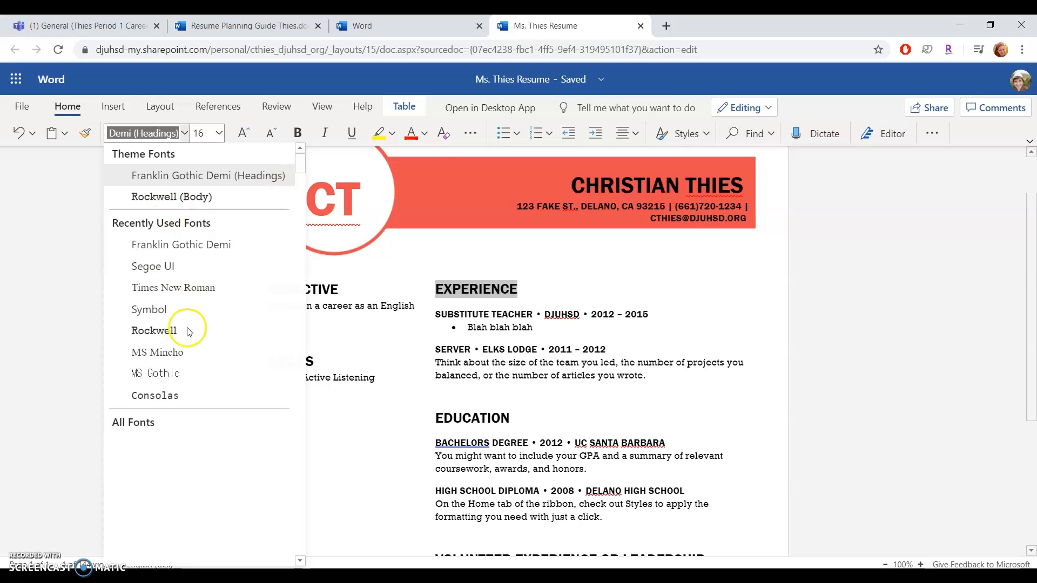
{"action": "scroll", "coordinate": [191, 464], "scroll_direction": "down", "scroll_amount": 5}
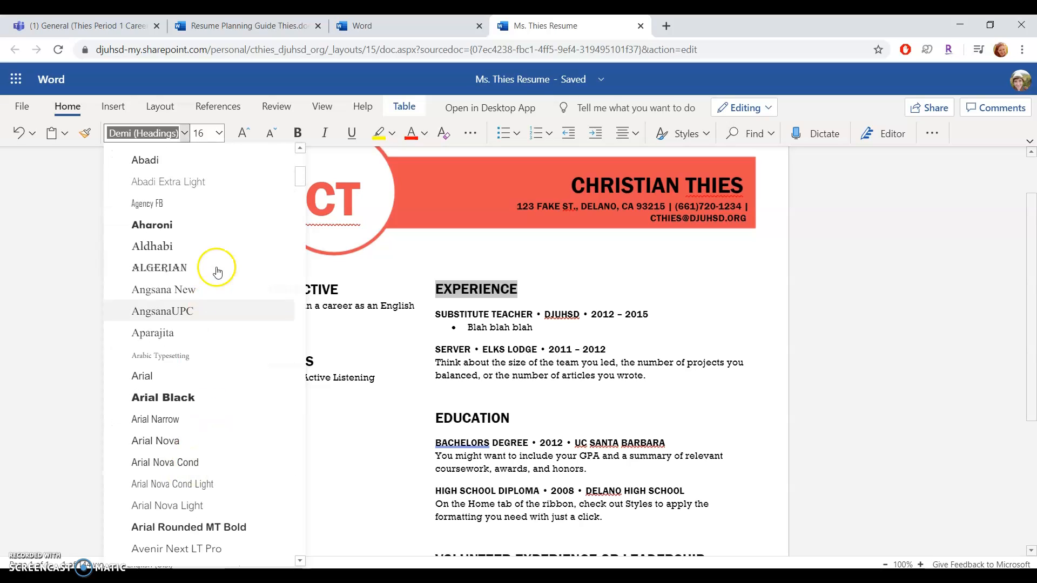
{"action": "left_click", "coordinate": [219, 267]}
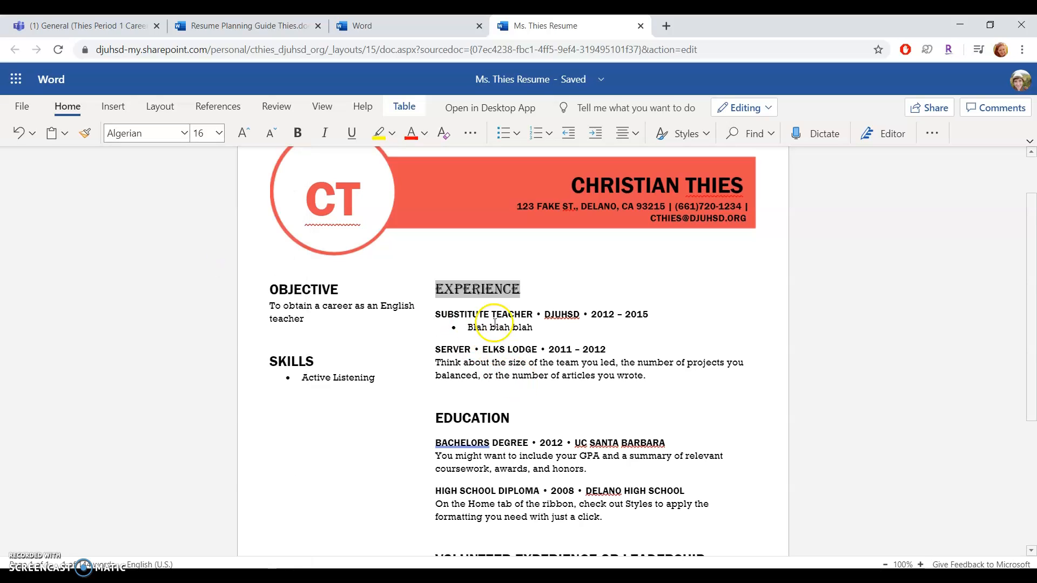
{"action": "left_click", "coordinate": [184, 133]}
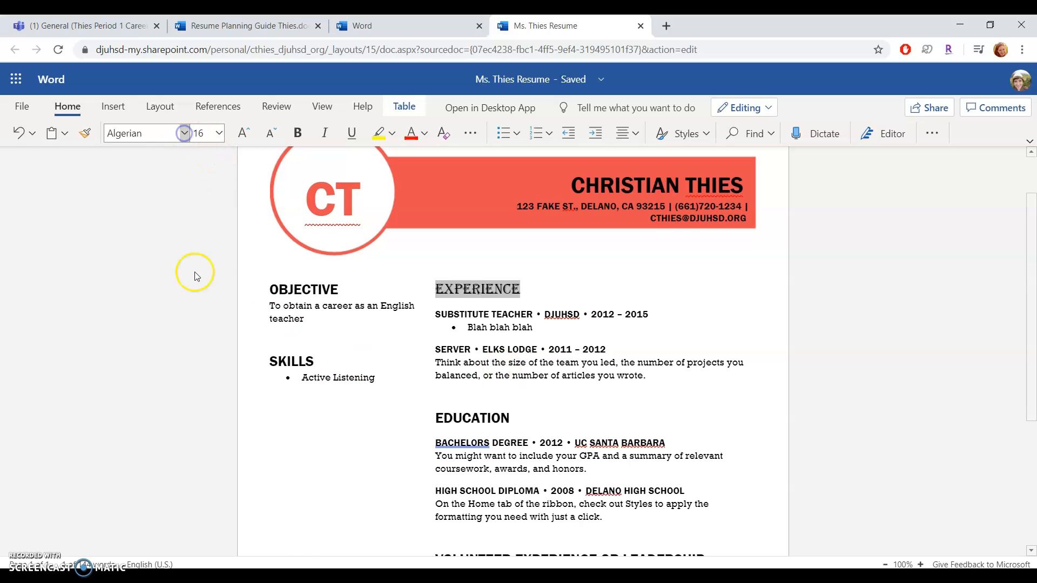
{"action": "scroll", "coordinate": [174, 432], "scroll_direction": "down", "scroll_amount": 10}
{"action": "scroll", "coordinate": [176, 440], "scroll_direction": "down", "scroll_amount": 10}
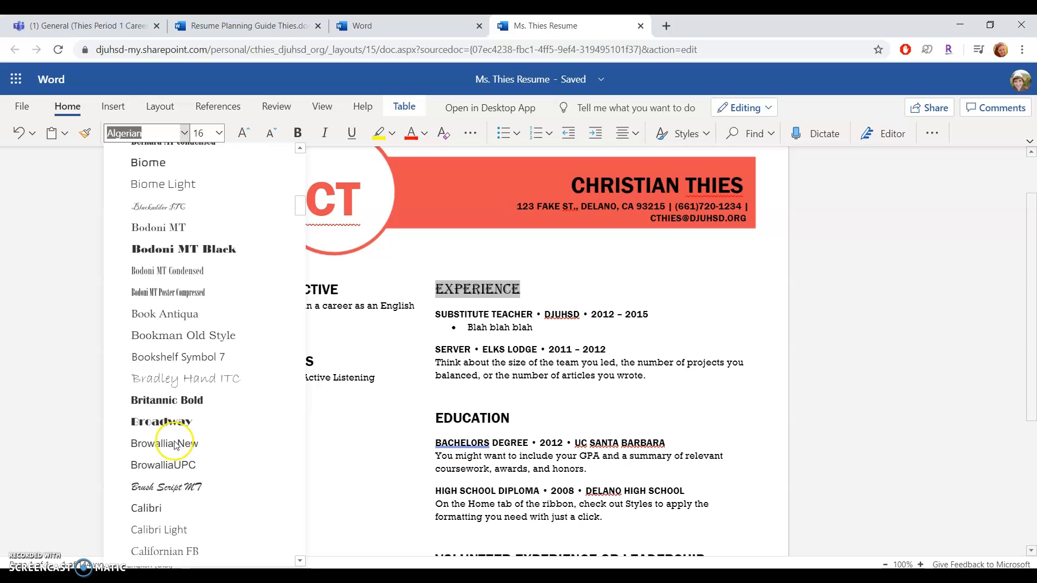
{"action": "left_click", "coordinate": [174, 488]}
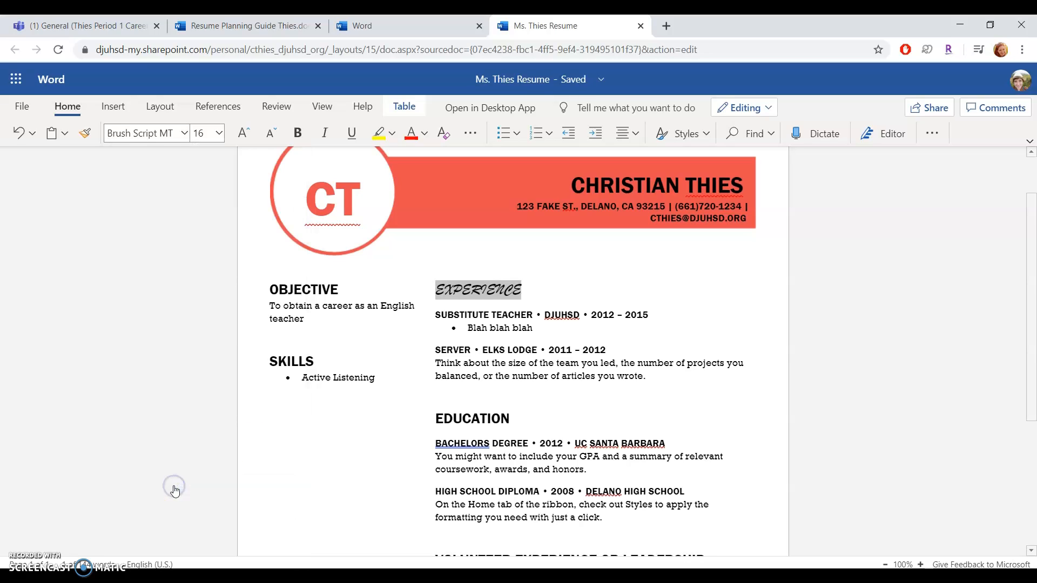
{"action": "left_click", "coordinate": [628, 315]}
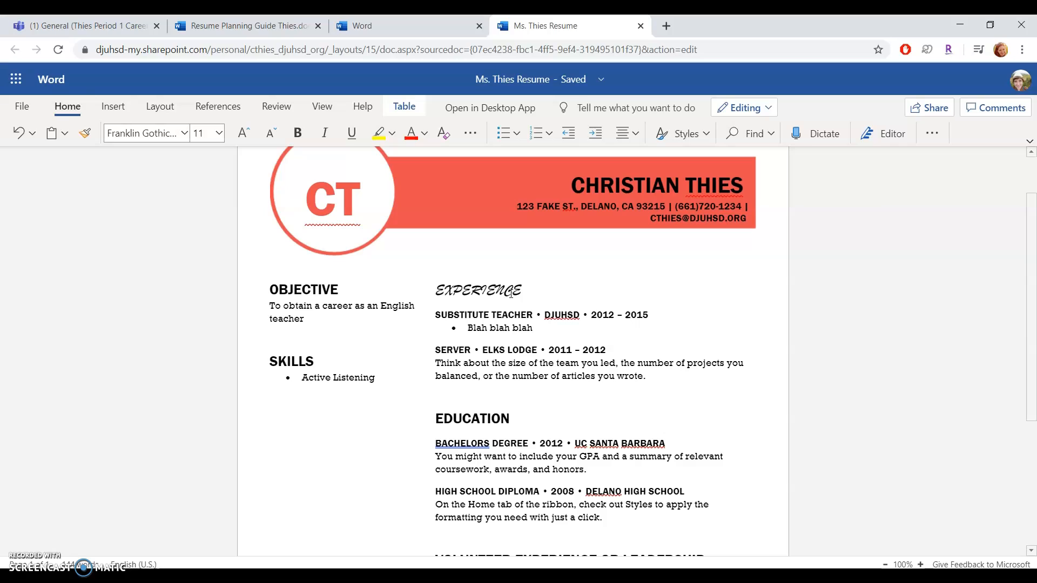
{"action": "left_click", "coordinate": [21, 137]}
{"action": "left_click", "coordinate": [20, 137]}
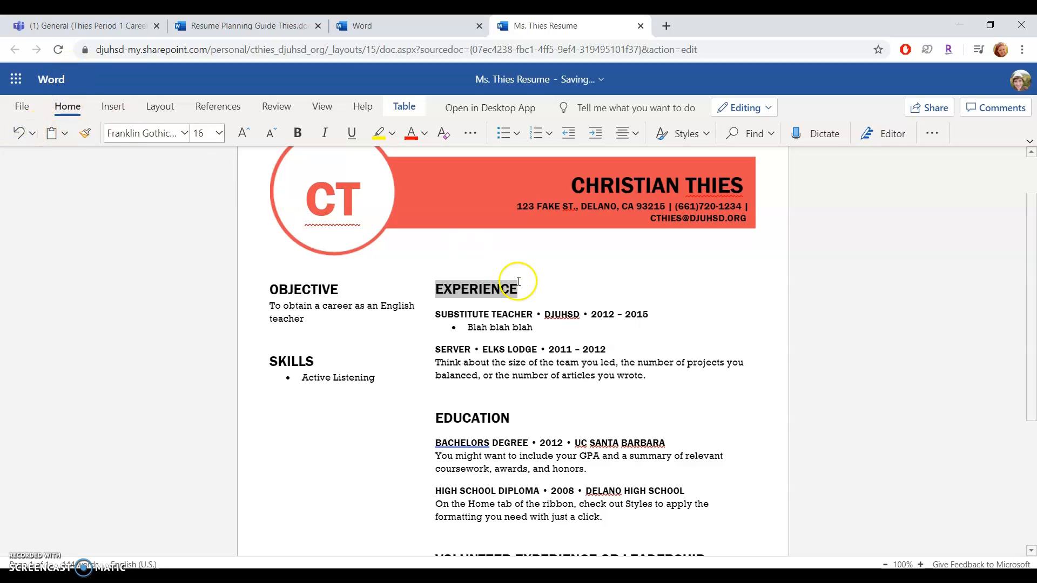
{"action": "left_click", "coordinate": [571, 296]}
{"action": "left_click", "coordinate": [764, 412]}
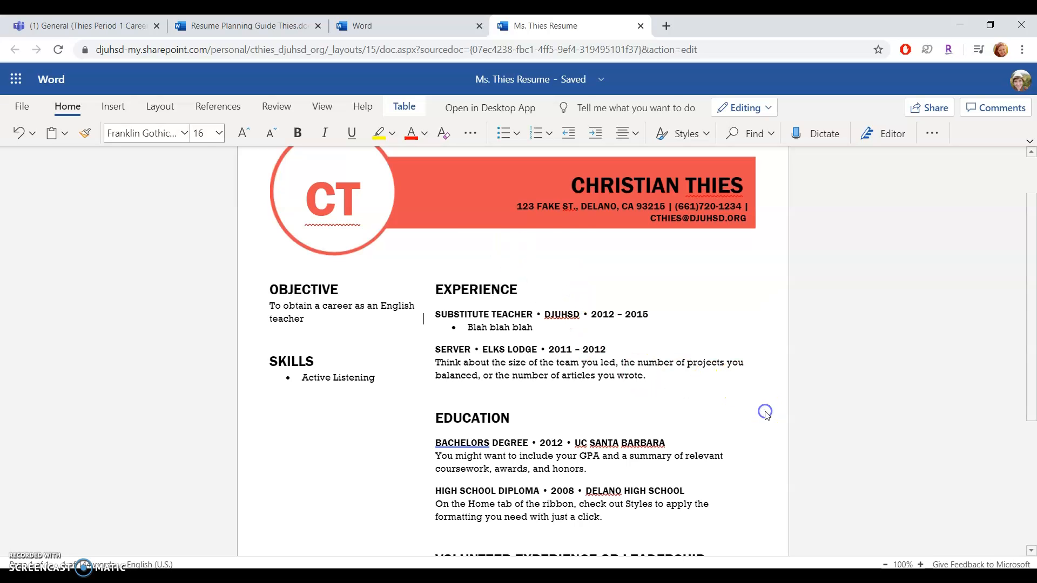
{"action": "scroll", "coordinate": [765, 413], "scroll_direction": "down", "scroll_amount": 4}
{"action": "scroll", "coordinate": [766, 415], "scroll_direction": "up", "scroll_amount": 4}
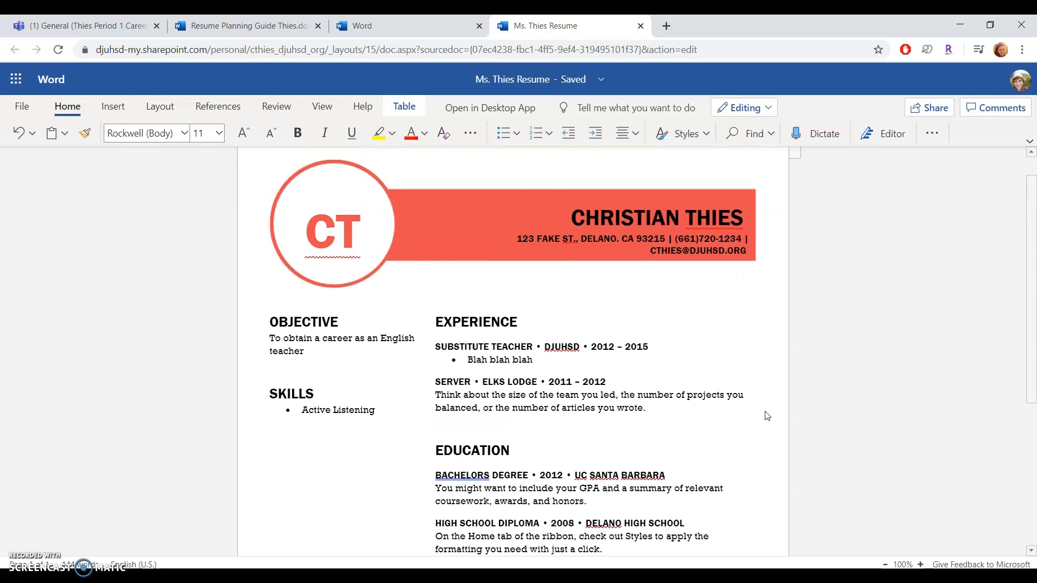
{"action": "key", "text": "ctrl+2"}
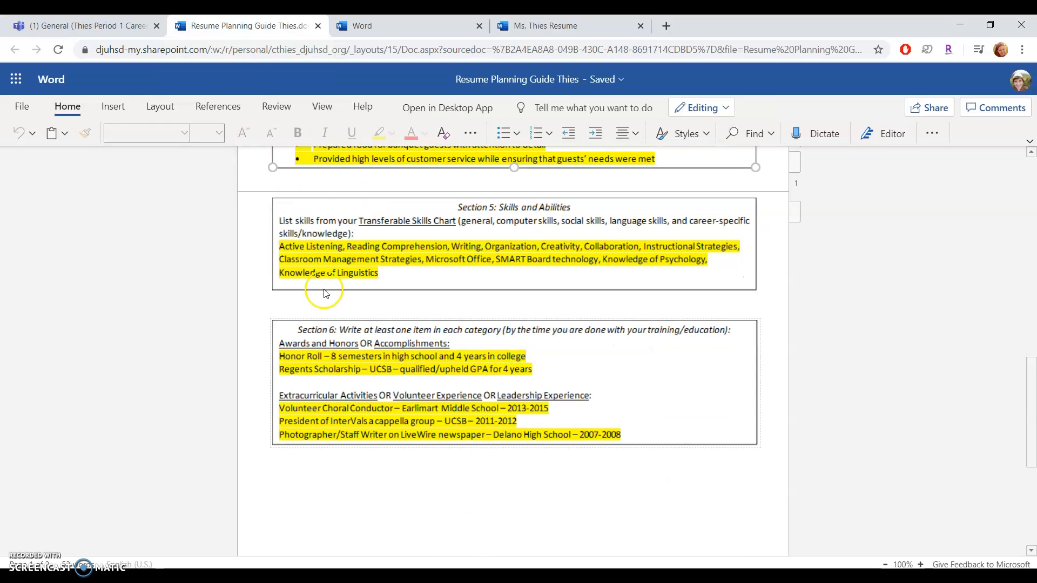
{"action": "key", "text": "ctrl+1"}
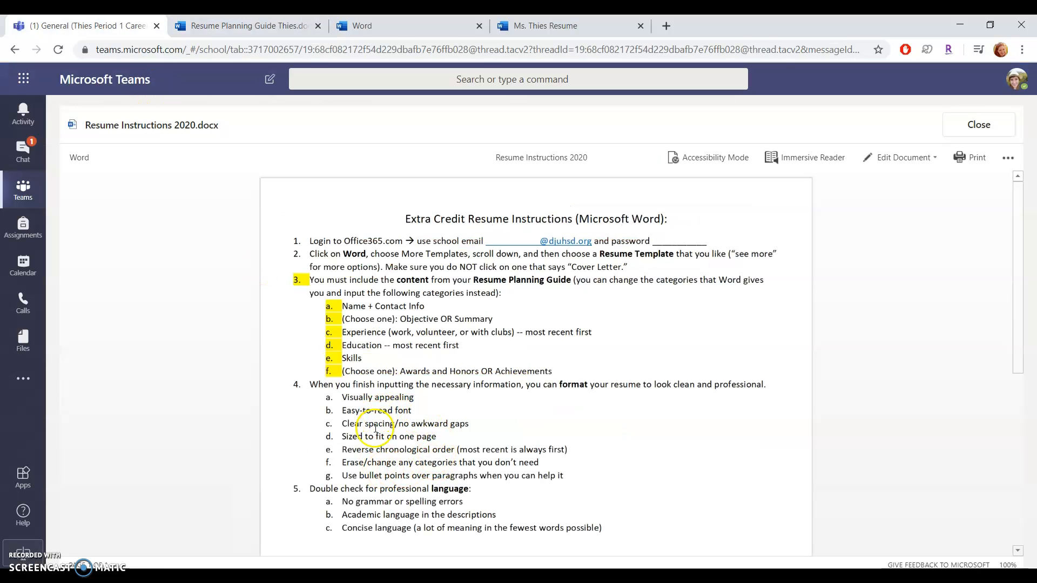
{"action": "left_click", "coordinate": [563, 21]}
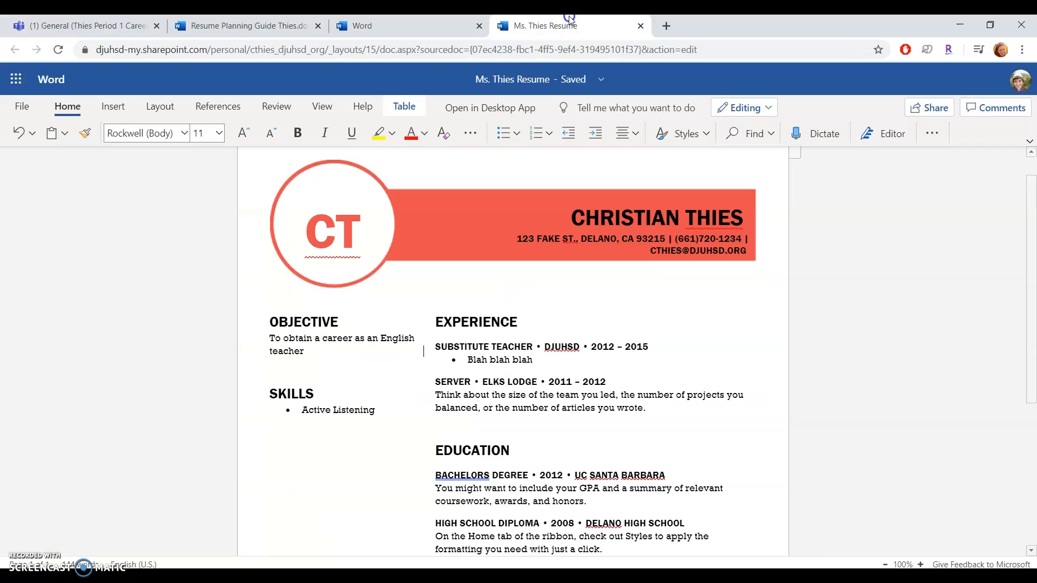
{"action": "scroll", "coordinate": [341, 426], "scroll_direction": "down", "scroll_amount": 4}
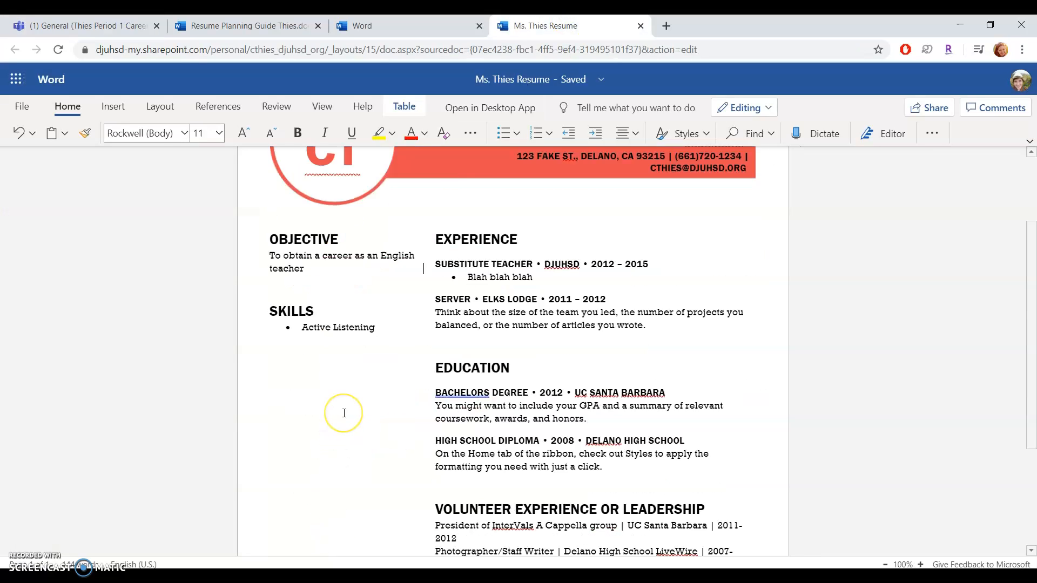
{"action": "scroll", "coordinate": [342, 411], "scroll_direction": "up", "scroll_amount": 2}
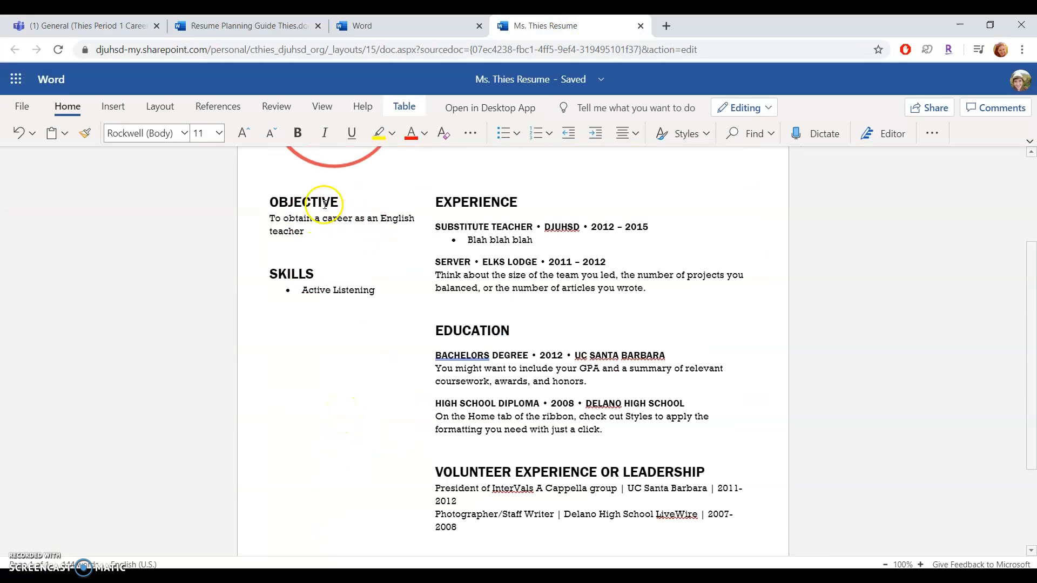